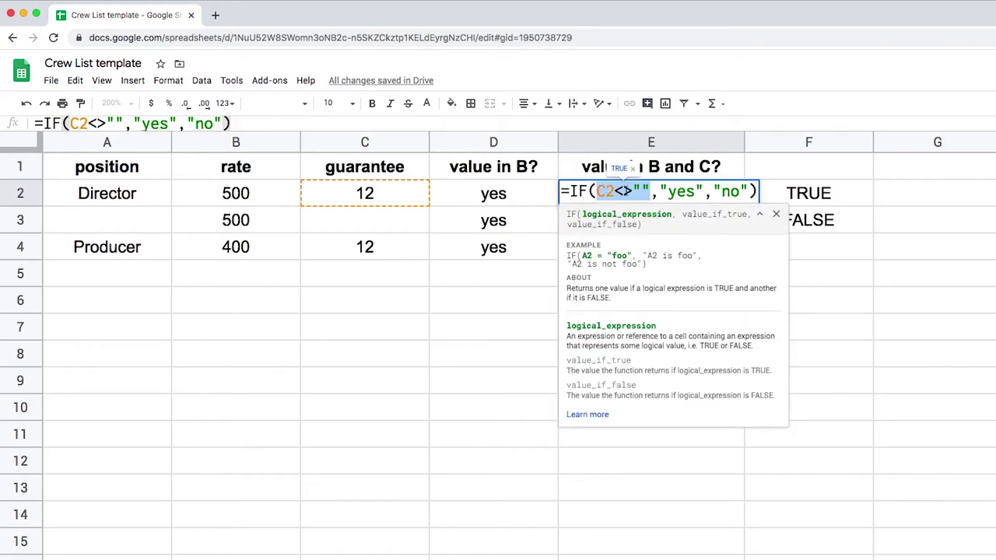
- Paste AND(B2<>"",C2<>"") over the single C2<>"" check in E2's IF formula
type("AND(B2<>\"\",C2<>\"\")")
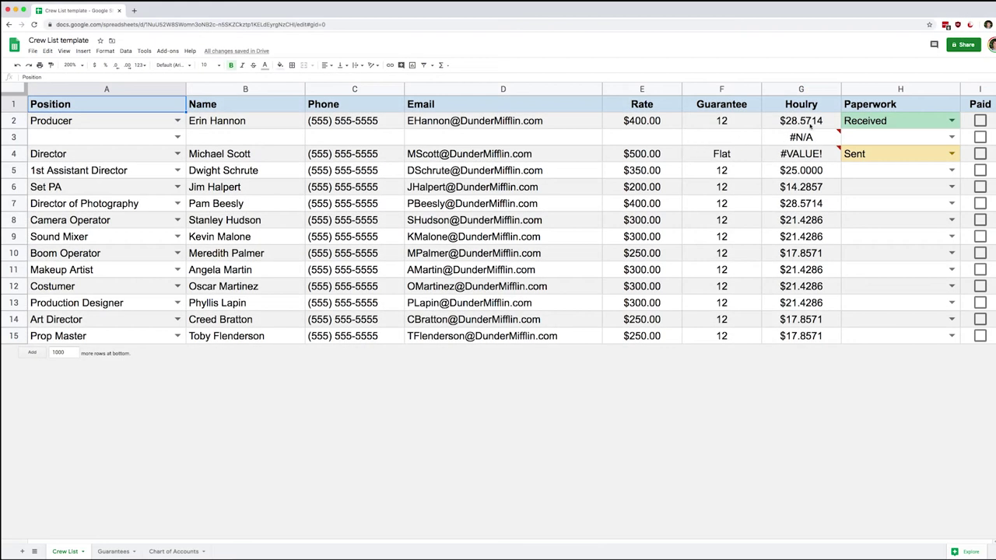
left_click(815, 138)
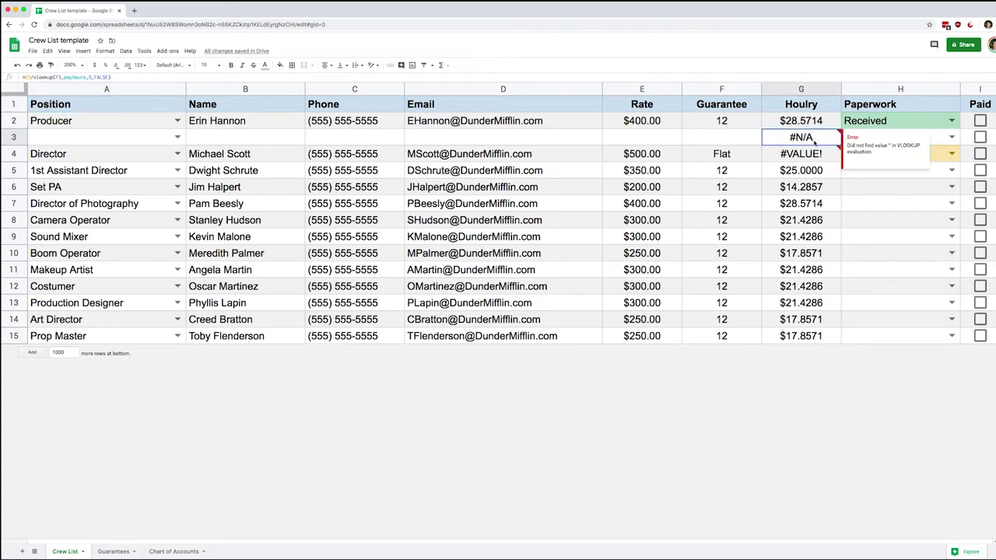
left_click(813, 157)
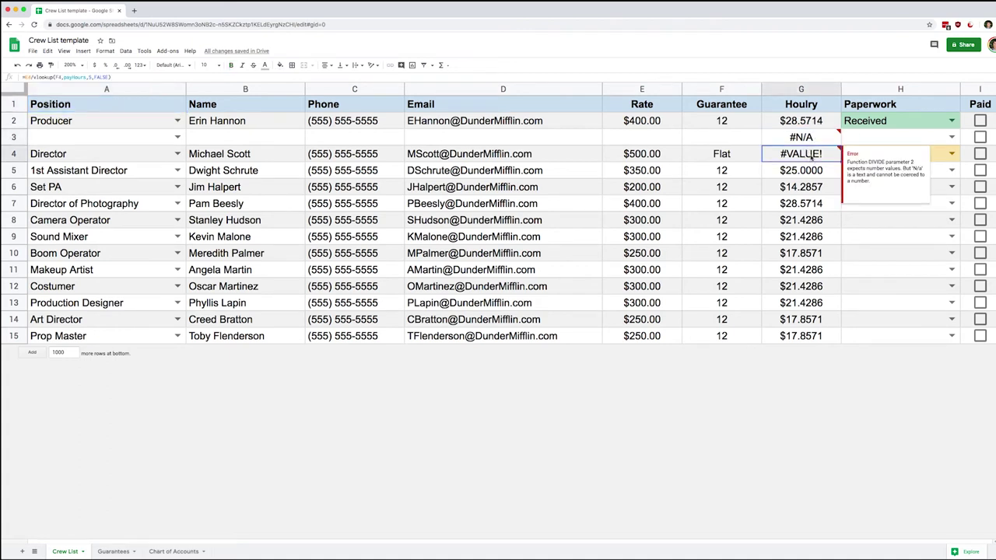
mouse_move(808, 140)
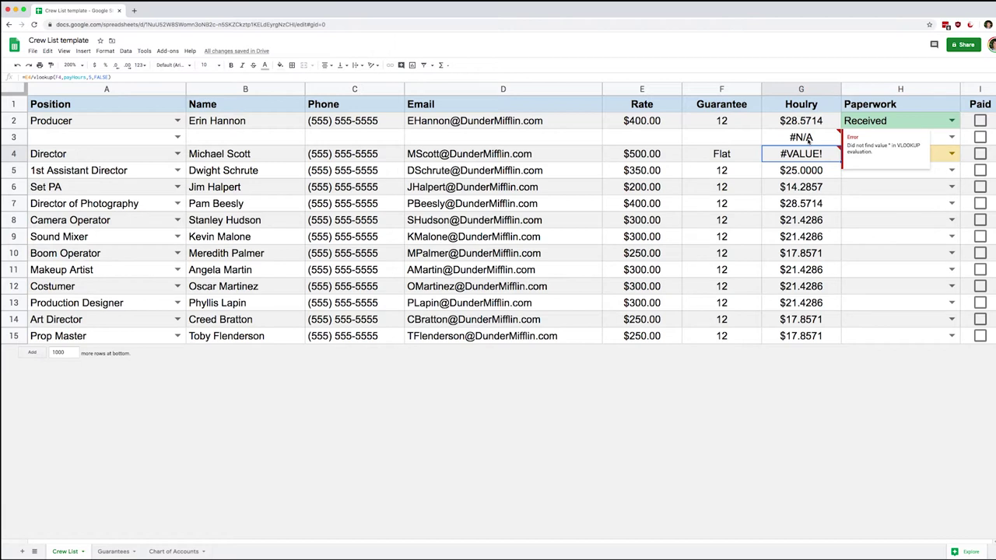
left_click(815, 123)
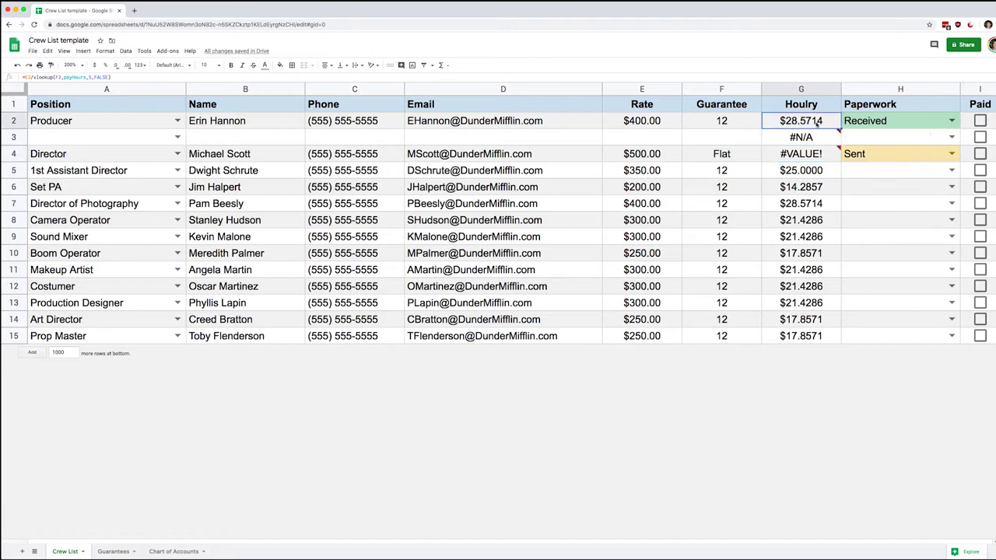
left_click(669, 125)
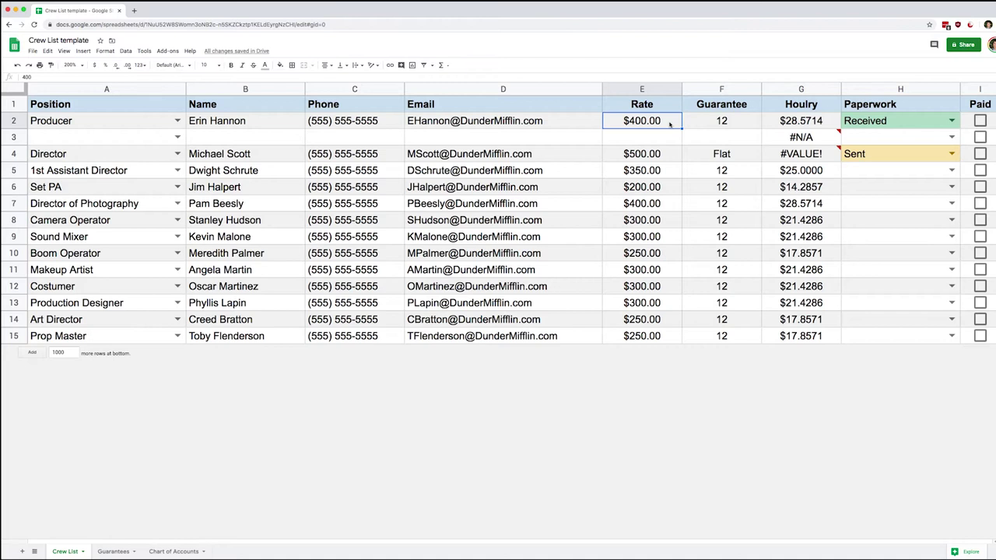
left_click(732, 117)
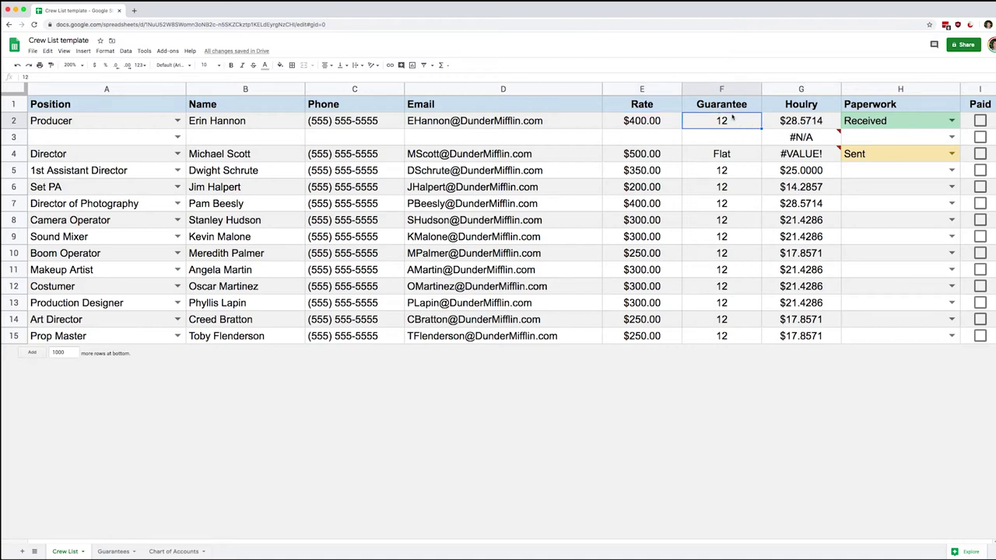
left_click(809, 137)
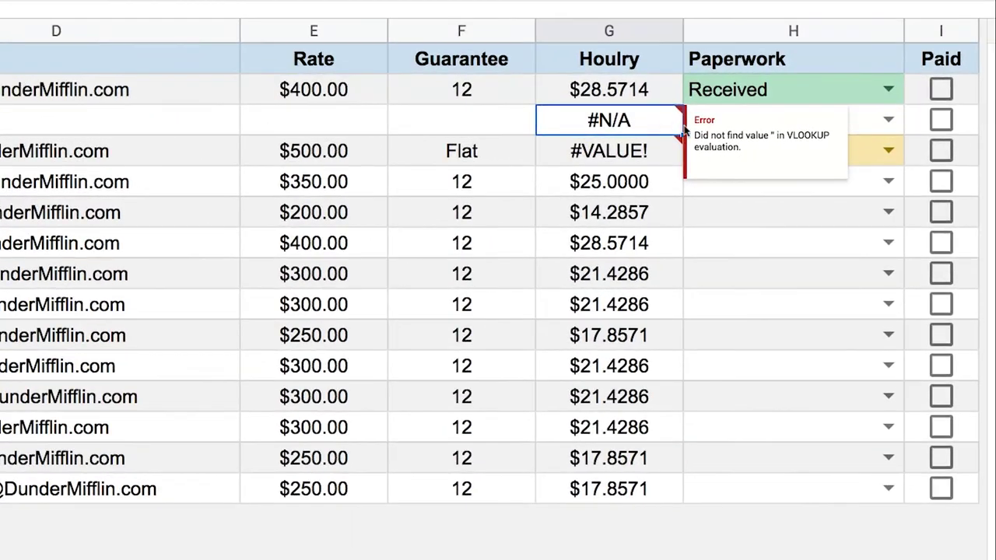
left_click(771, 134)
left_click(362, 121)
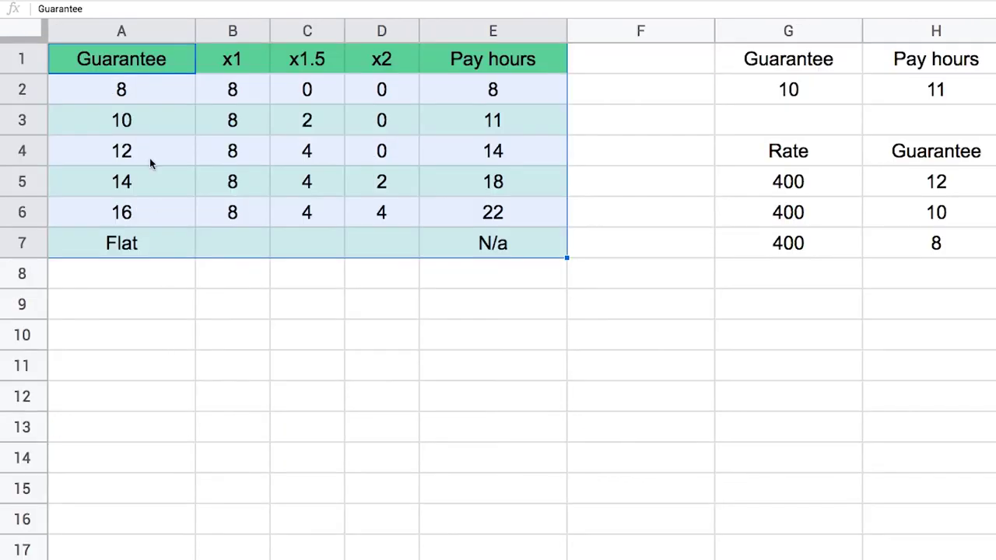
left_click_drag(138, 93, 132, 140)
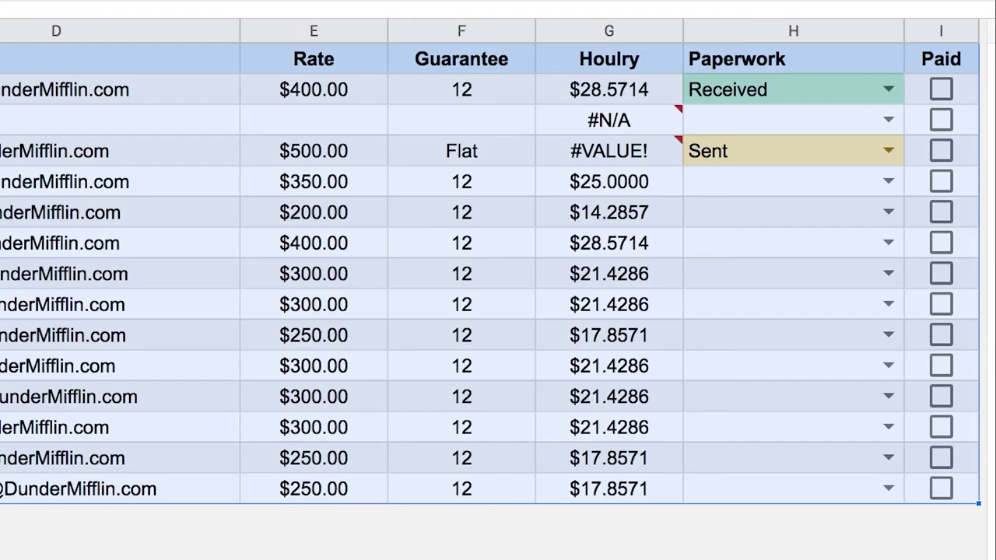
left_click(618, 126)
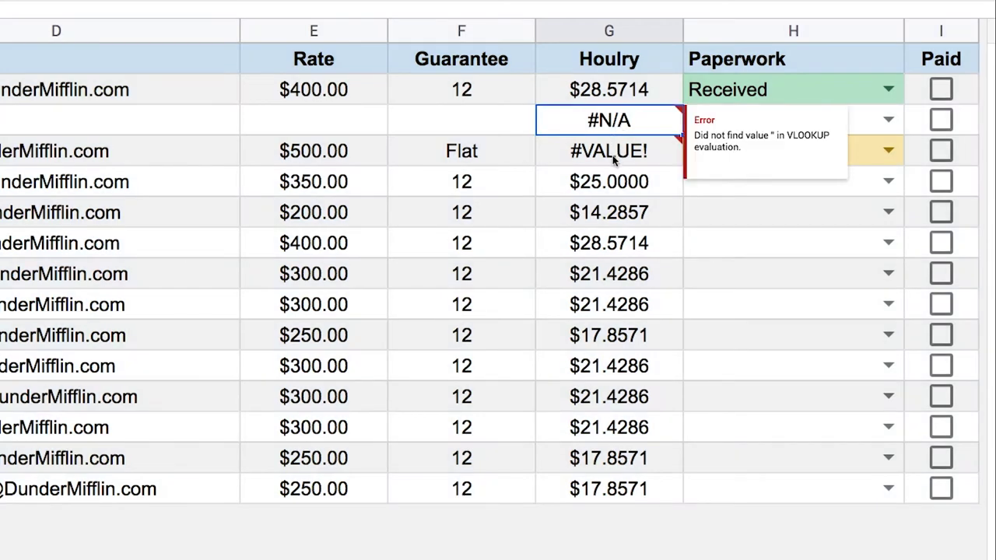
left_click(612, 155)
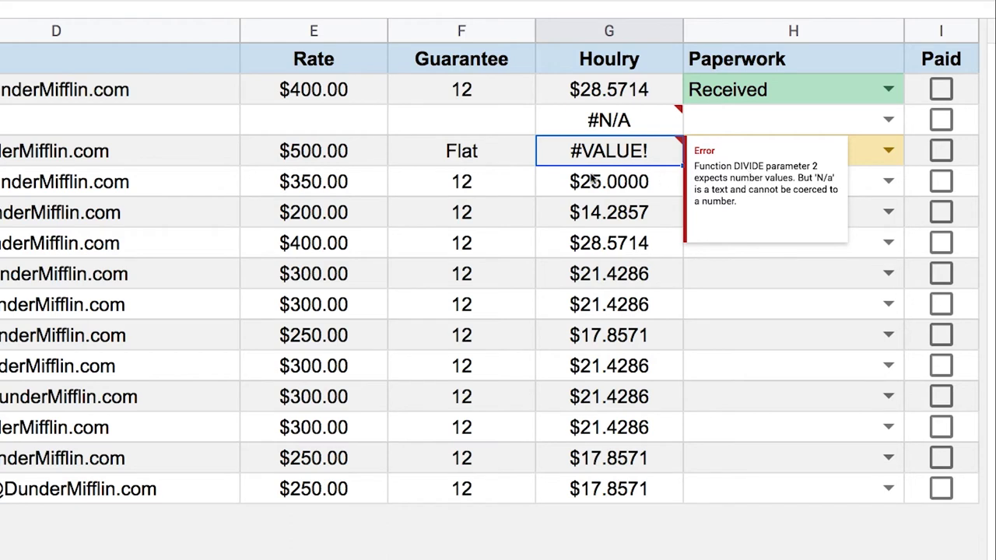
left_click(459, 157)
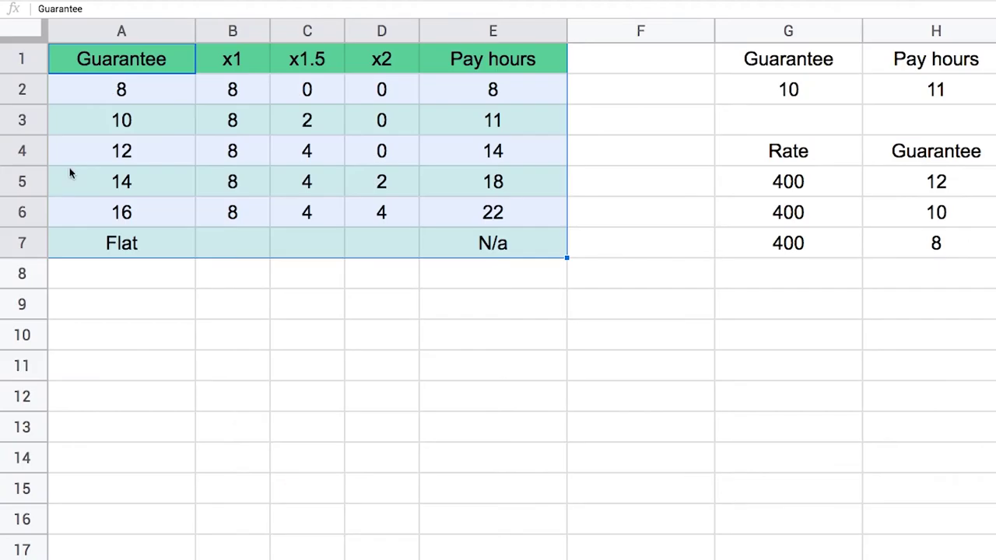
left_click(114, 241)
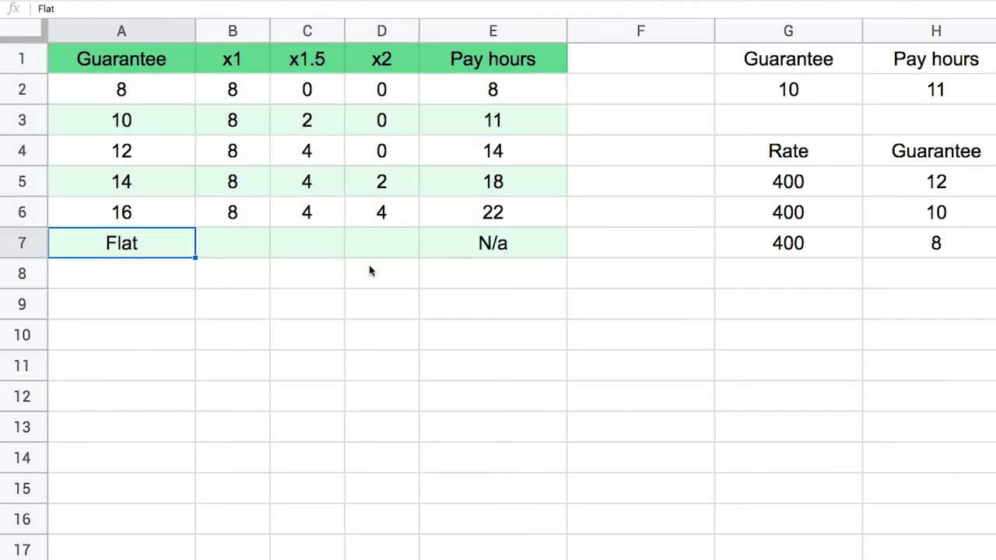
- Confirm Flat's N/a pay hours on Guarantees, then revisit the Hourly #VALUE! and #N/A errors
left_click(484, 249)
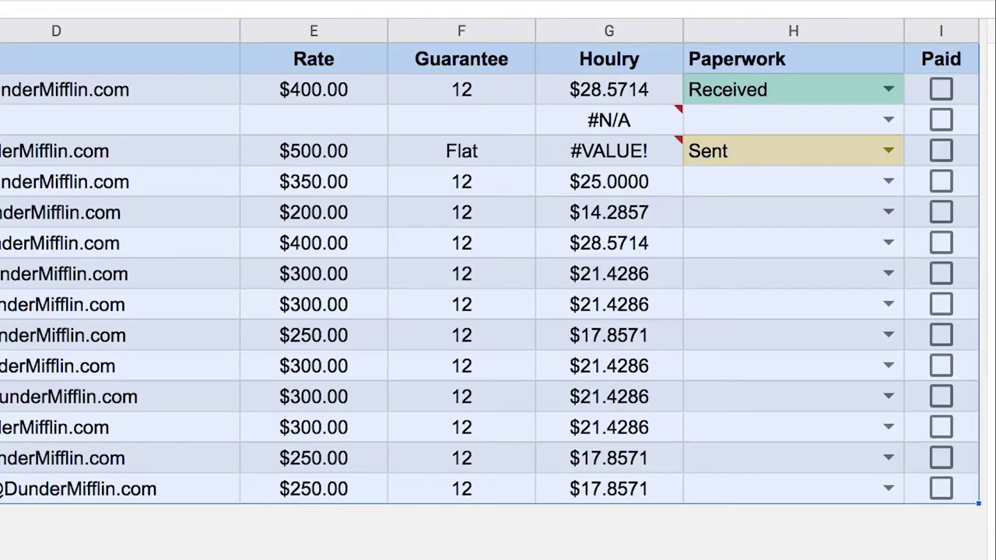
left_click(642, 160)
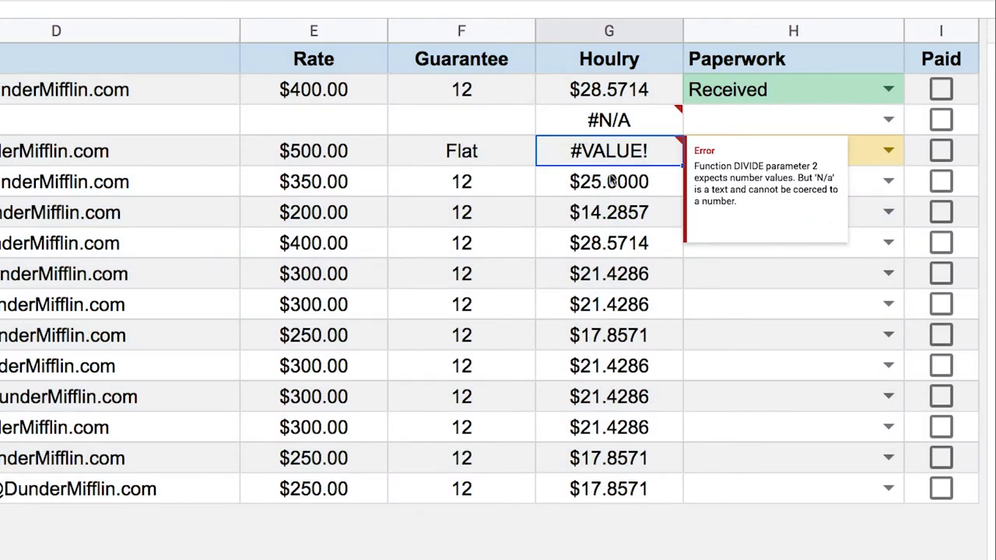
left_click(589, 120)
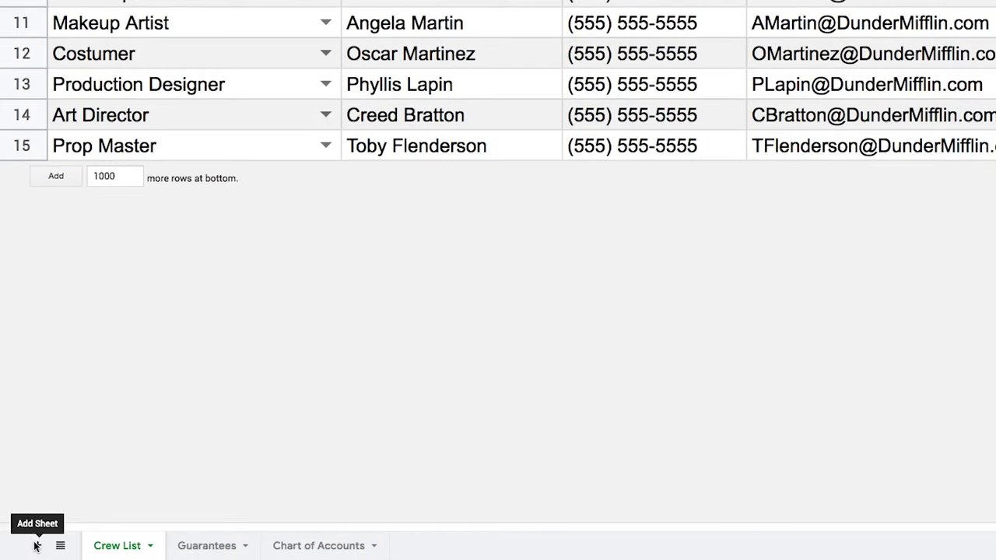
- Add a new sheet named 'IF Statements / AND / OR'
left_click(36, 545)
double_click(206, 548)
type("IF Statements")
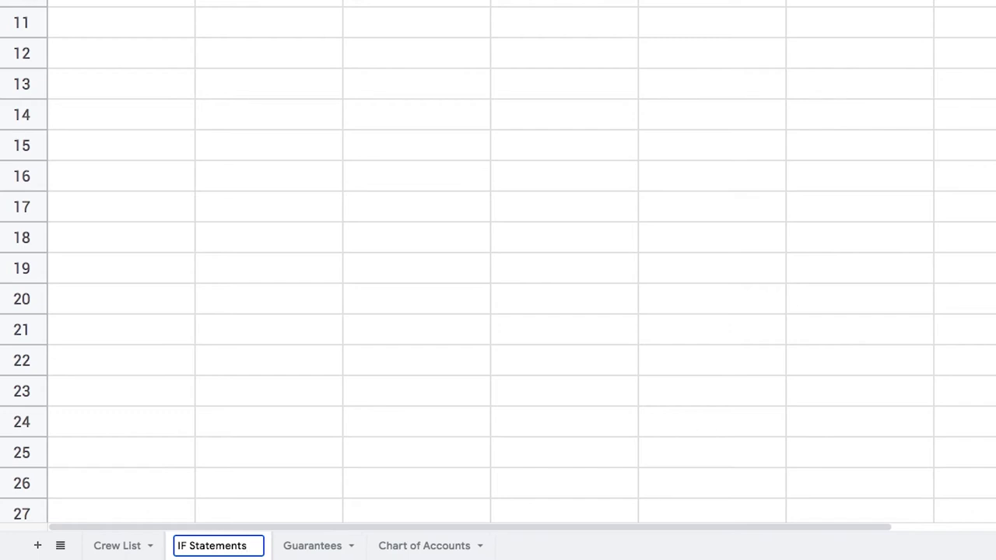
type(" / AND ")
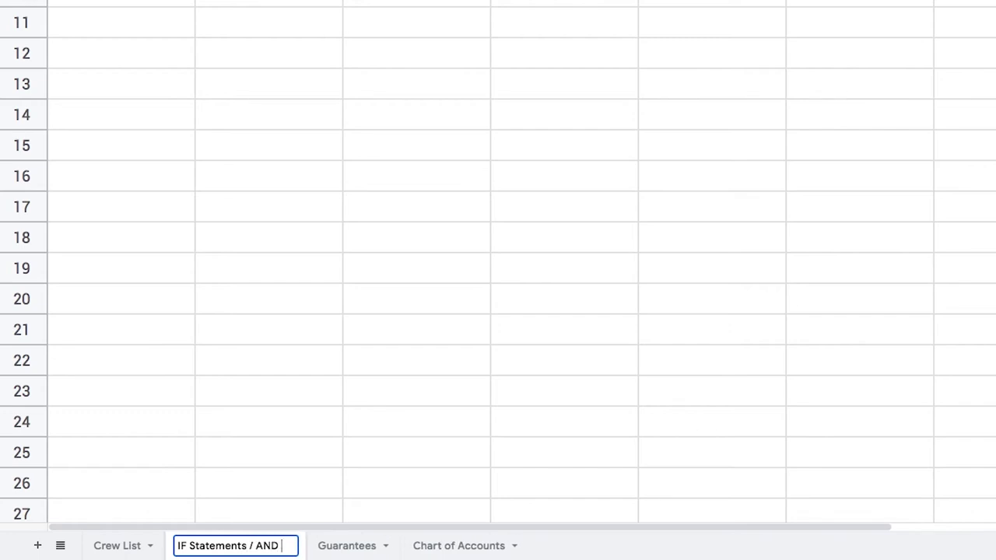
type("/ OR")
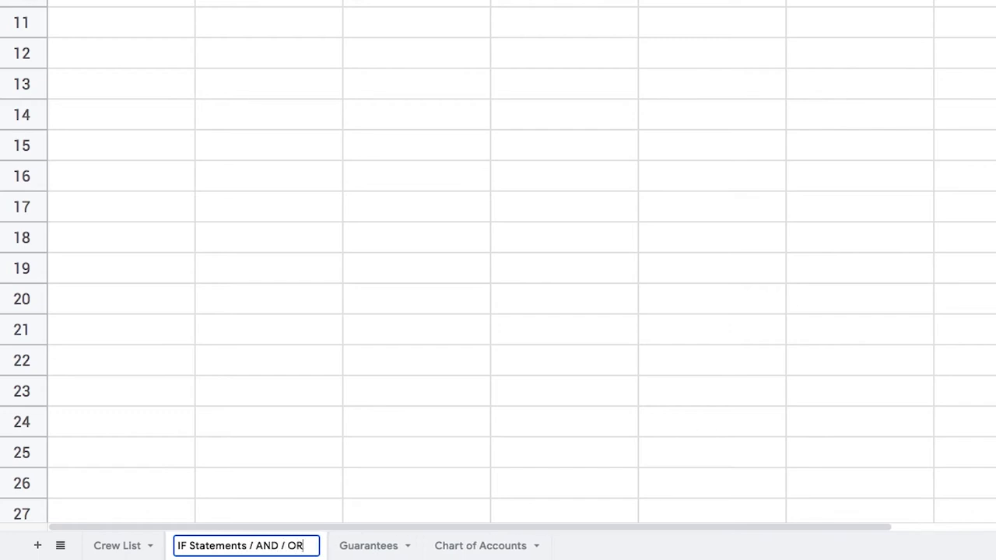
key("Return")
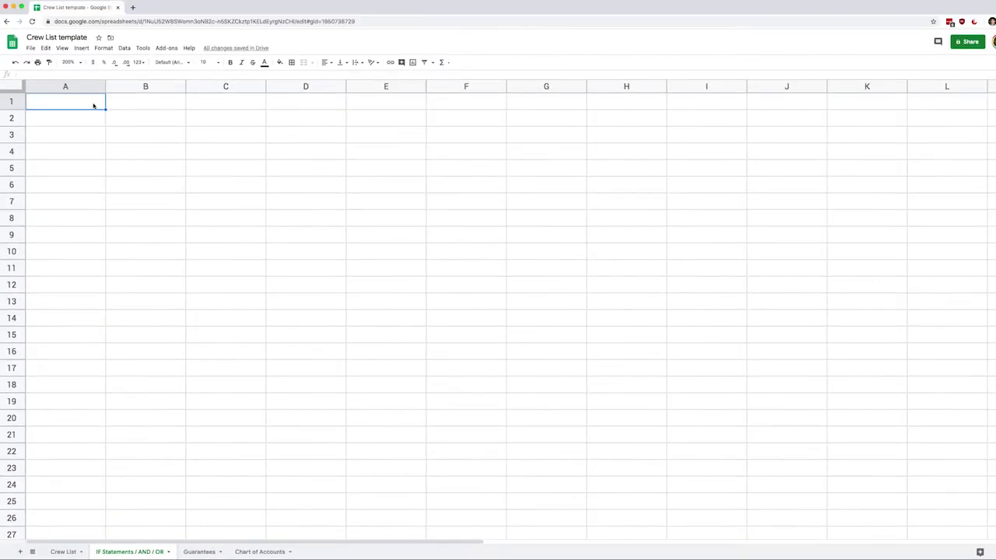
- Enter headers position, rate and guarantee in A1:C1 and centre columns A–C
type("position")
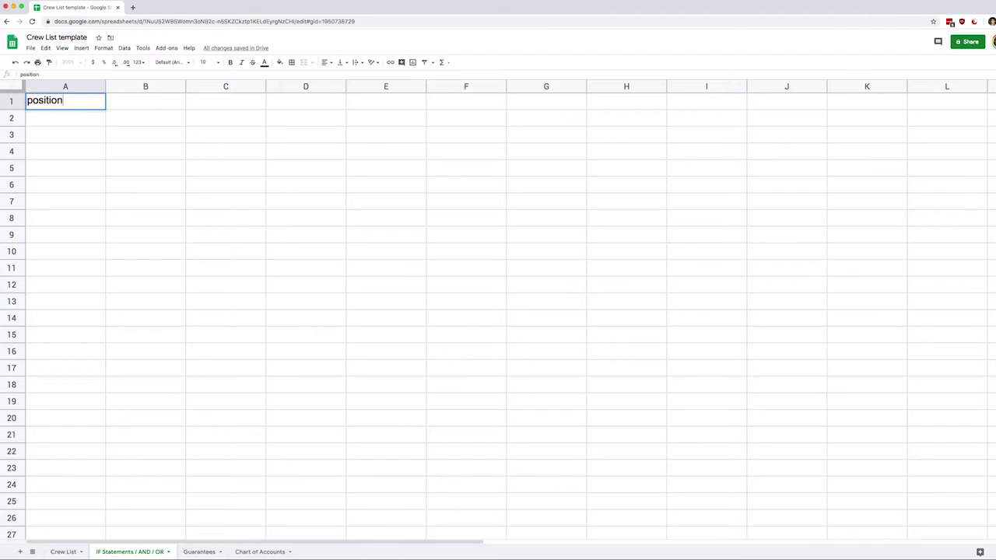
key("Tab")
type("rate")
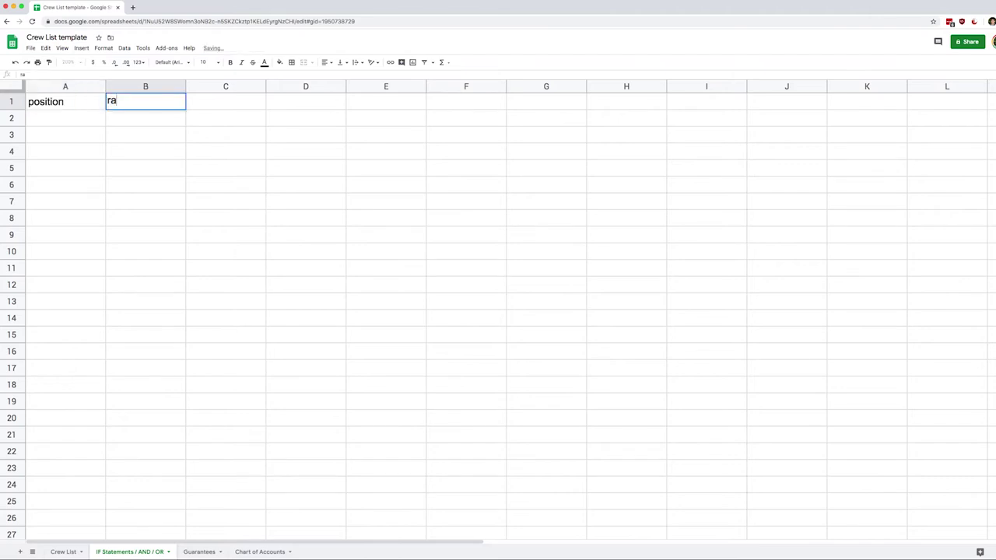
key("Tab")
type("guarantee")
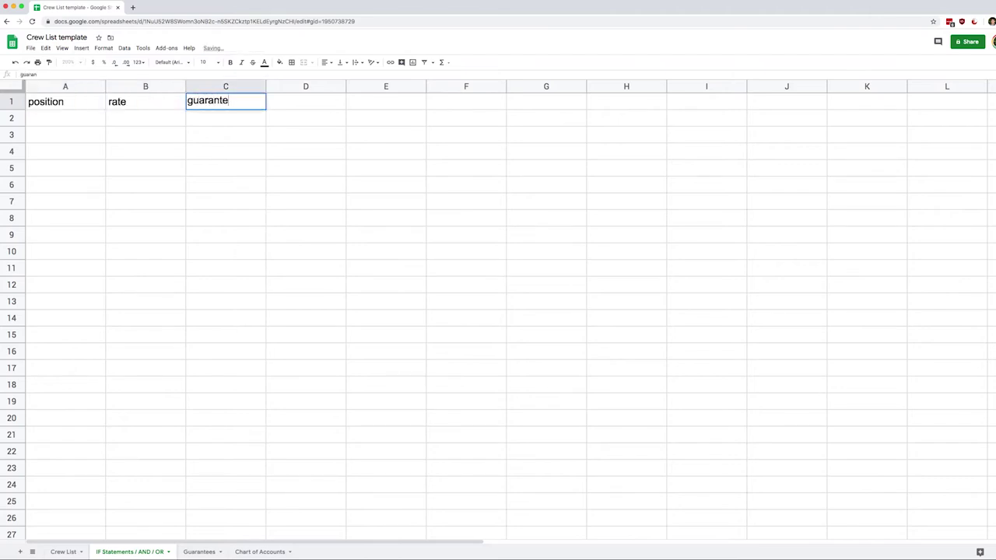
key("Tab")
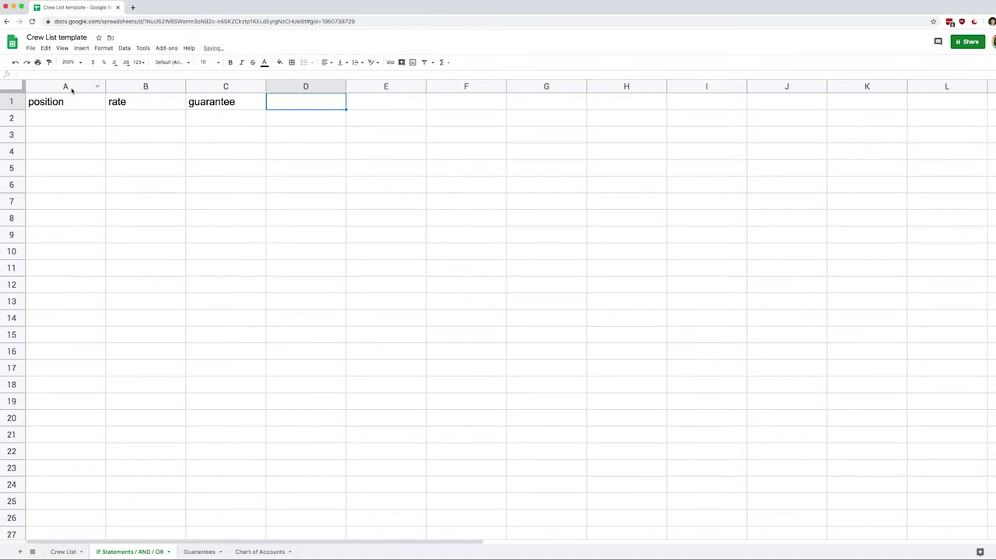
left_click_drag(71, 91, 205, 84)
key("super+shift+e")
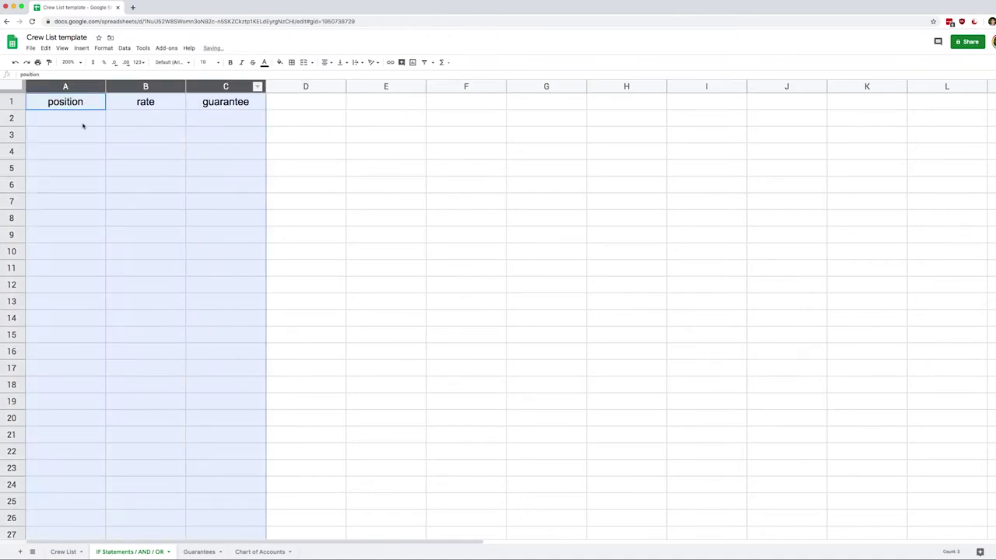
- Fill row 2 with Director, rate 500, guarantee 12
left_click(83, 125)
type("Director")
key("Tab")
type("500")
key("Tab")
type("12")
key("Return")
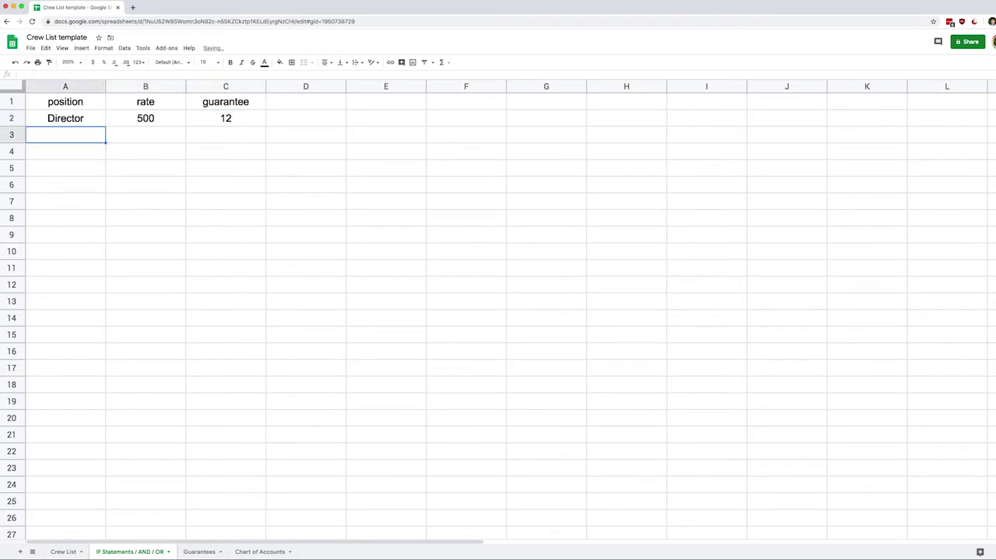
- Add row 3 with only rate 500 and row 4 with Producer, 400, 12
key("Tab")
type("500")
key("Return")
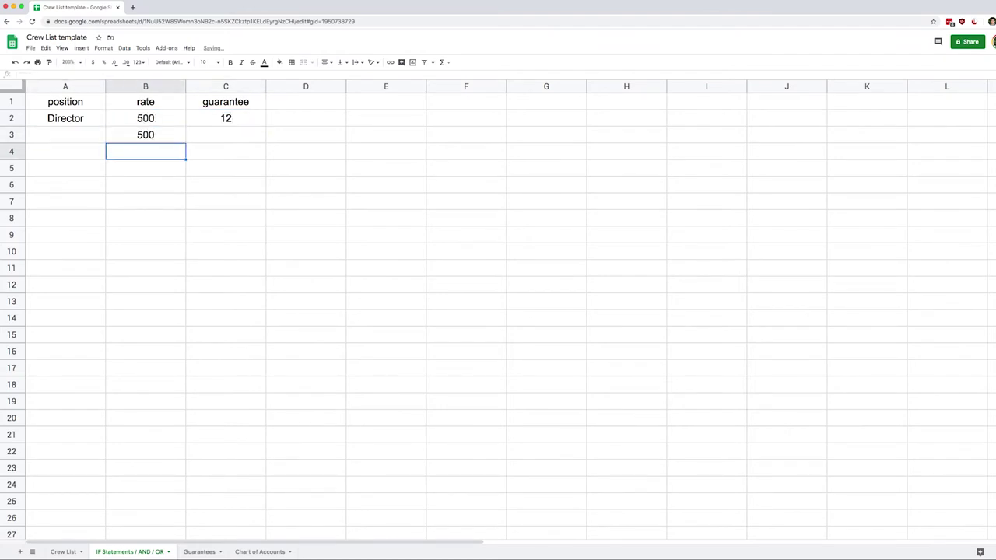
type("Producer")
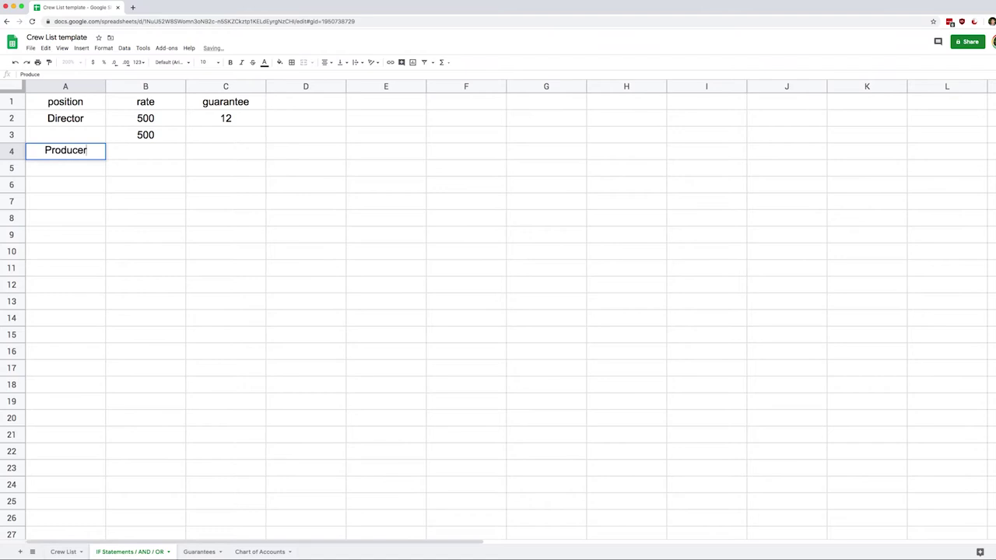
key("Tab")
type("400")
key("Tab")
type("12")
key("Tab")
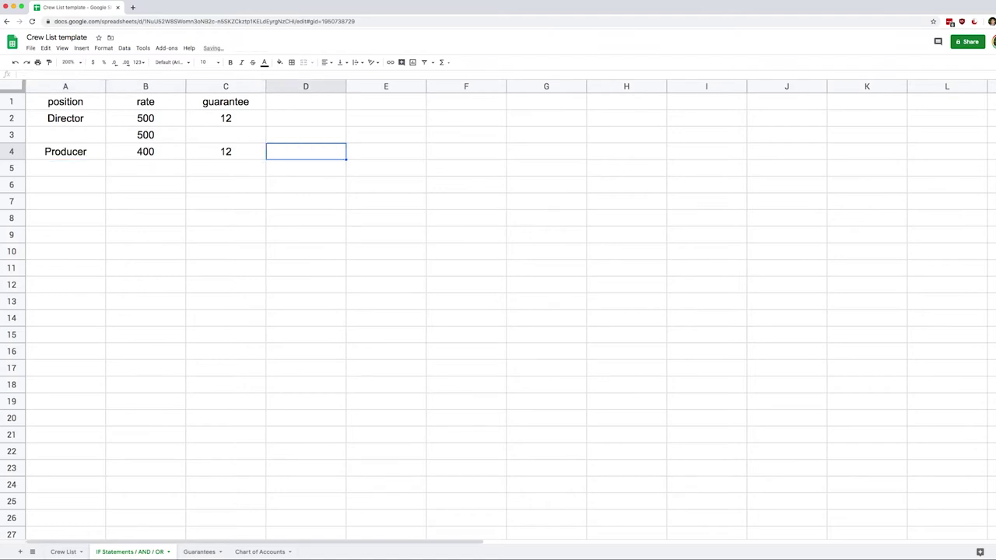
left_click(226, 151)
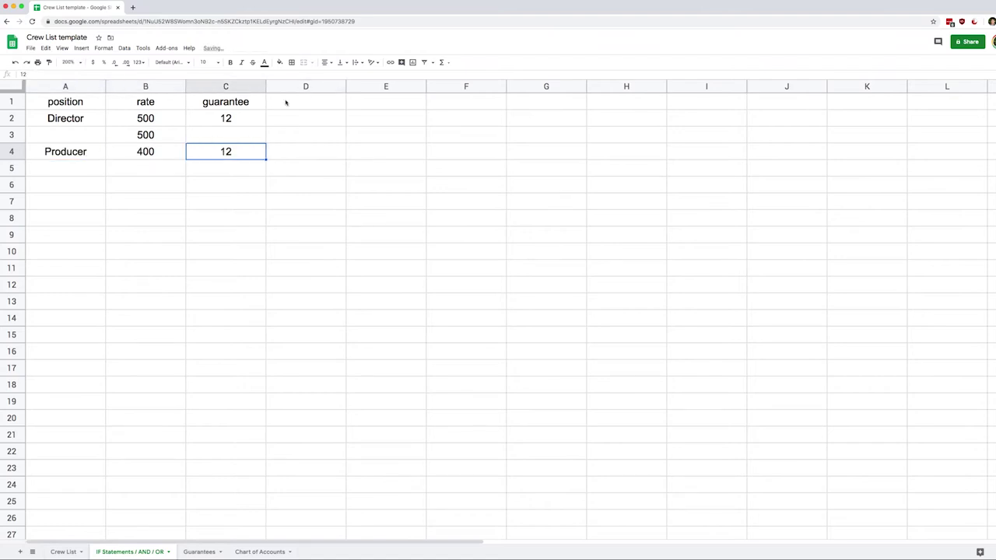
- Bold the header row, add 'value in B?' in D1 and centre column D
left_click(11, 102)
key("super+b")
left_click(313, 103)
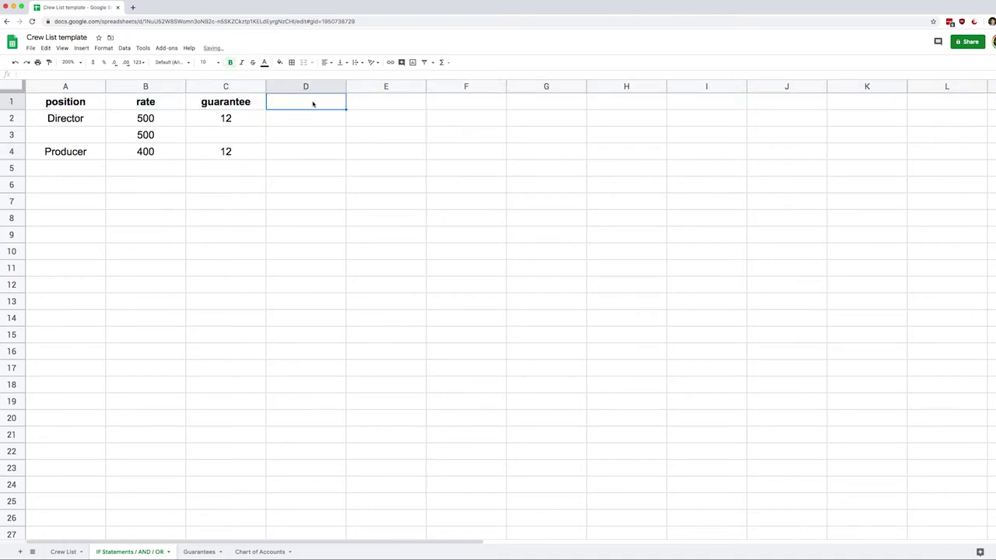
type("value in B?")
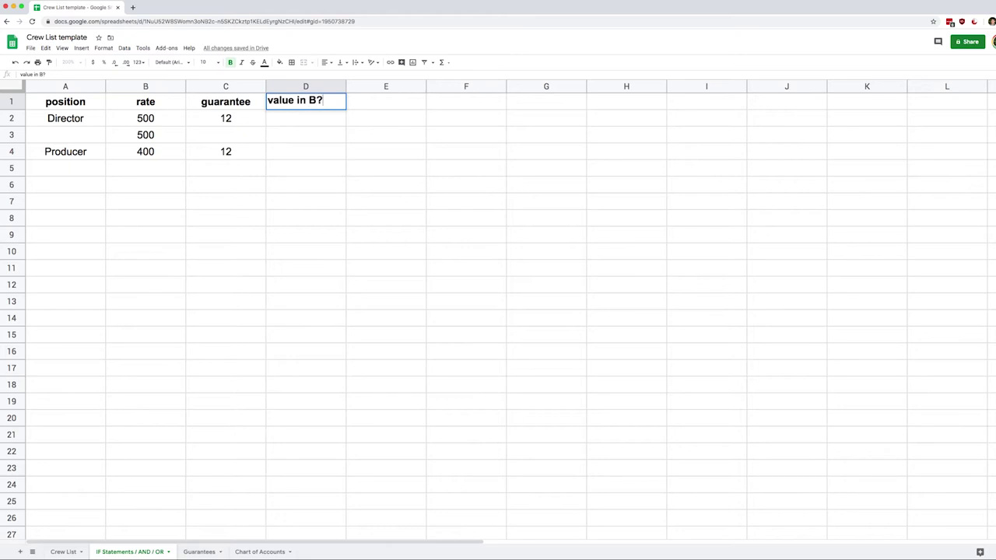
key("Return")
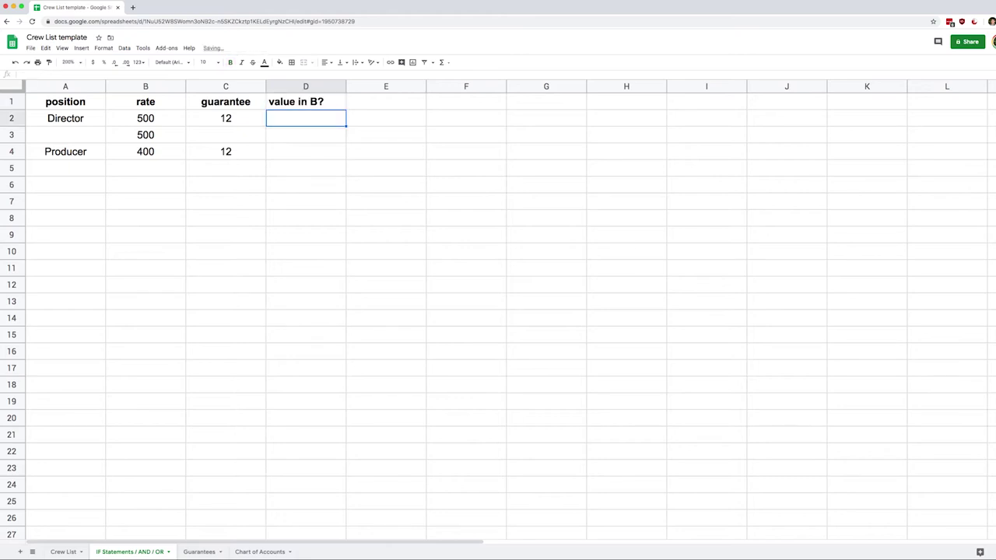
left_click(311, 86)
key("super+shift+e")
left_click(311, 124)
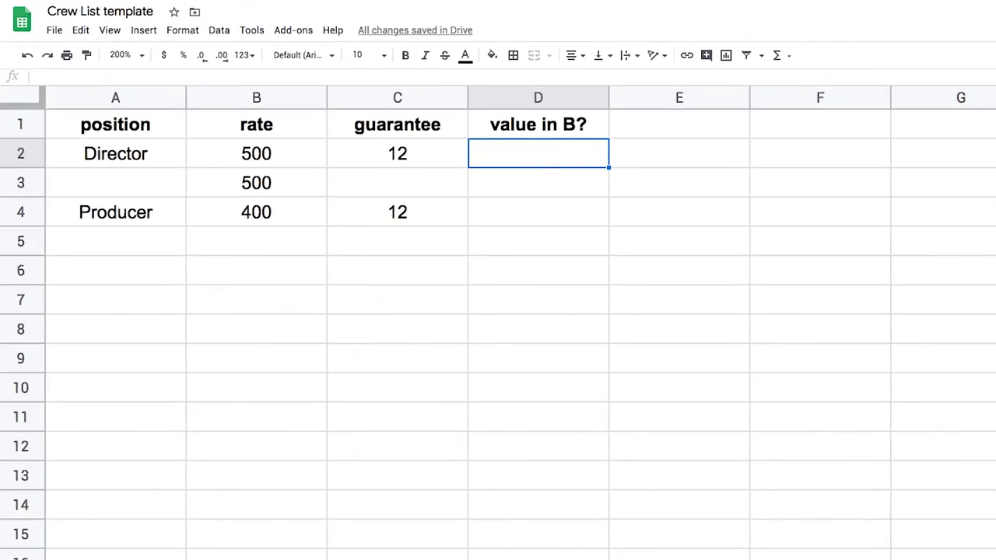
- Start an IF formula in D2 and review its value_if_true and value_if_false arguments
type("=")
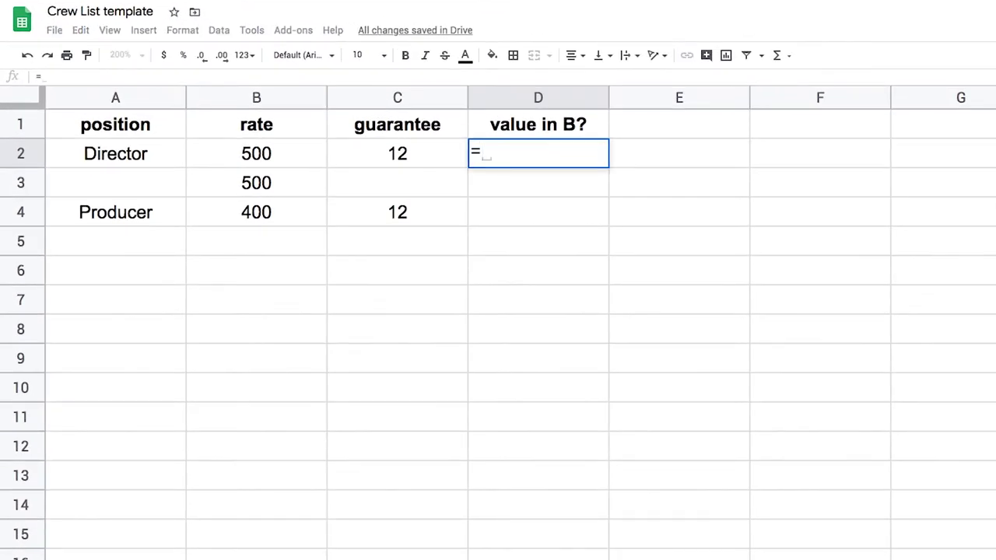
type("IF(")
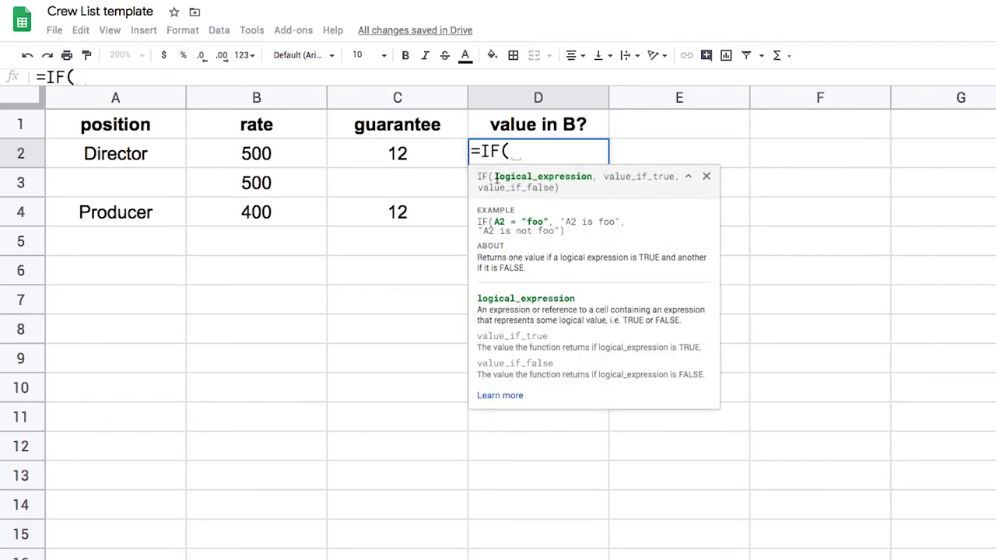
left_click(599, 176)
left_click_drag(599, 176, 673, 176)
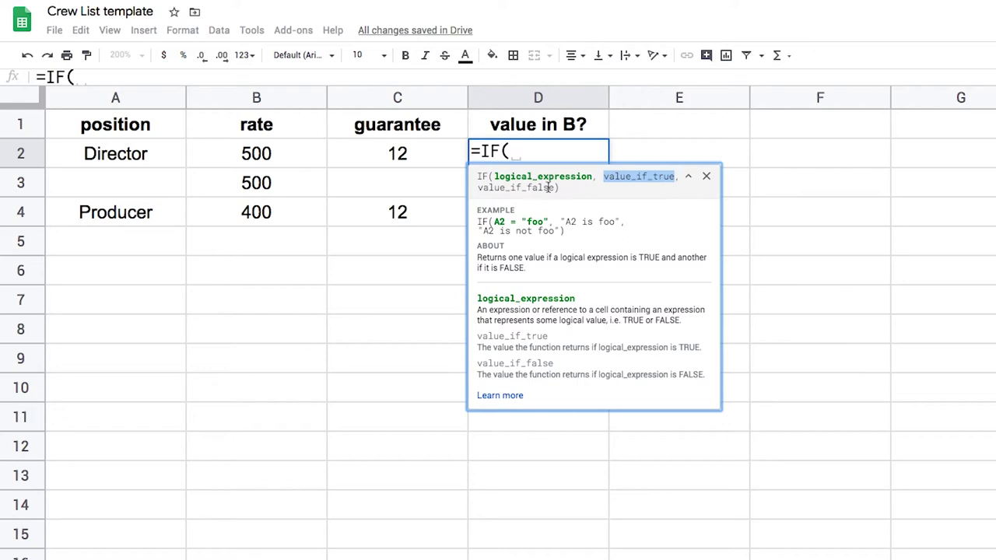
left_click_drag(556, 187, 494, 188)
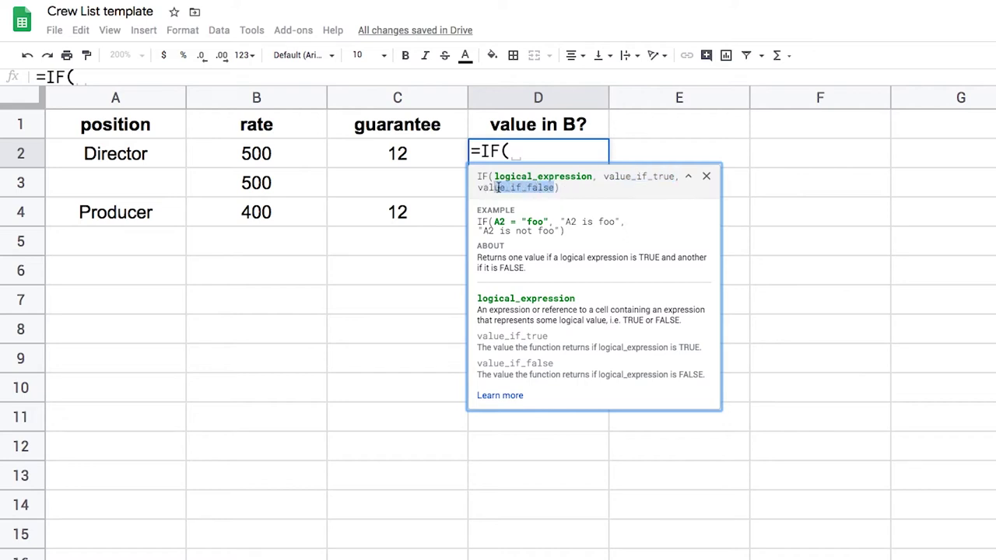
left_click(519, 151)
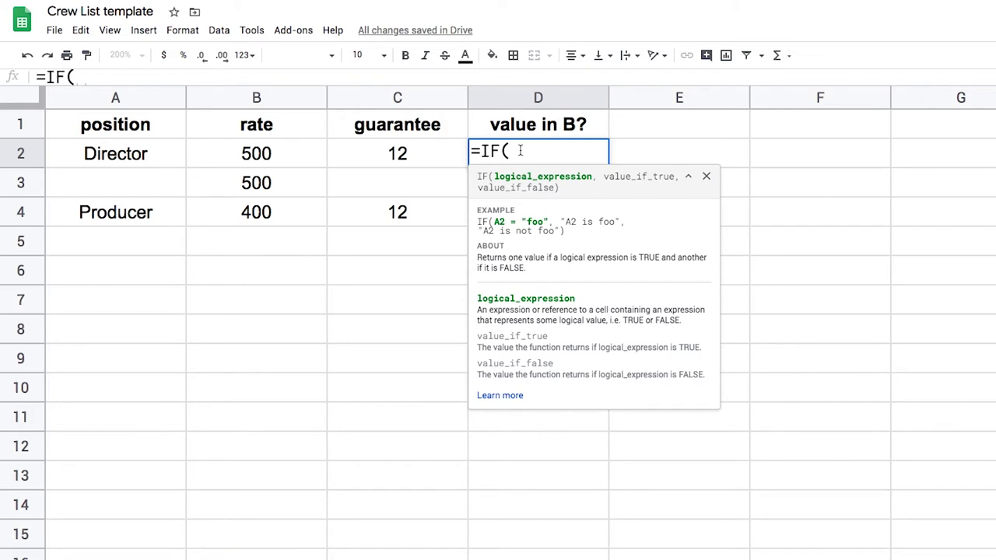
- Complete D2 as =IF(B2<>"","yes","no"), showing yes for the Director row
left_click(280, 157)
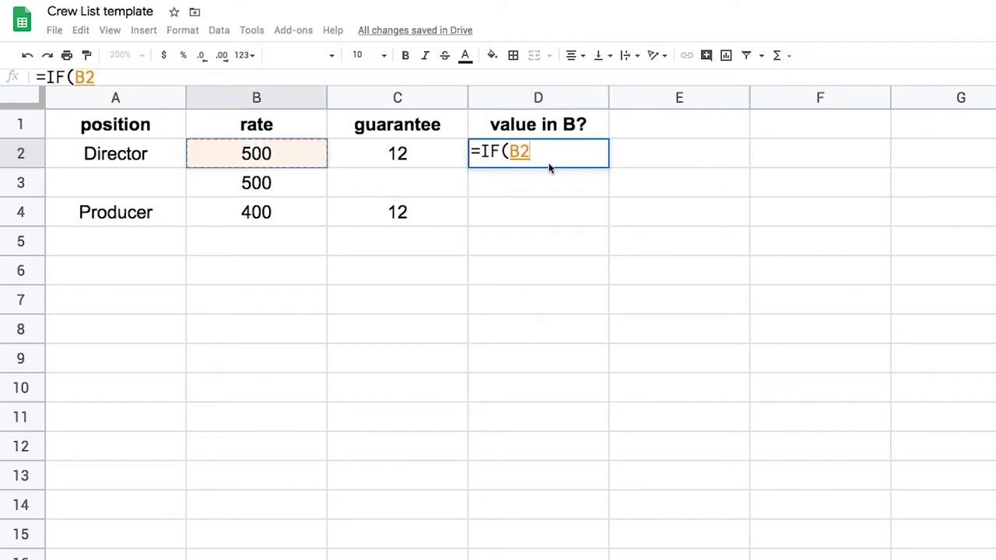
type("<>")
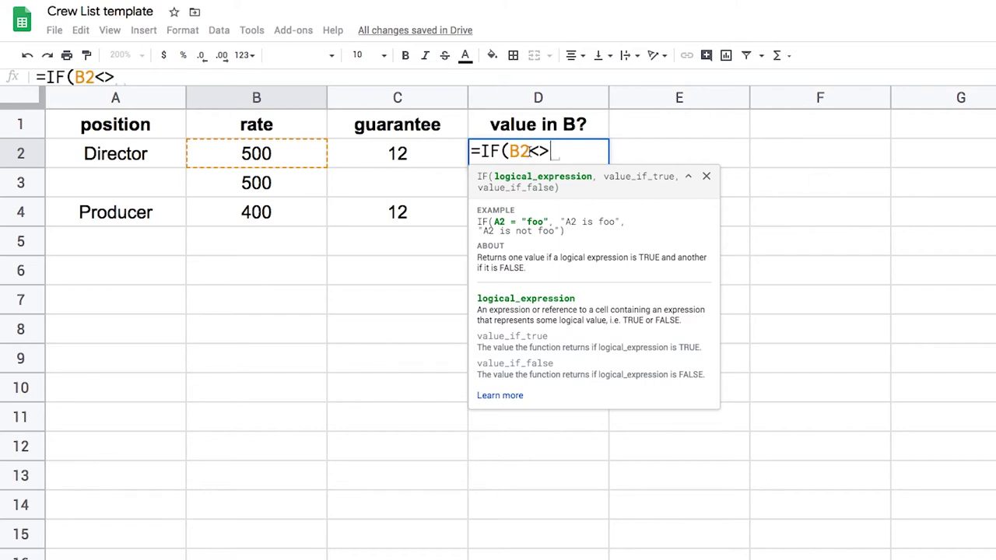
left_click(532, 151)
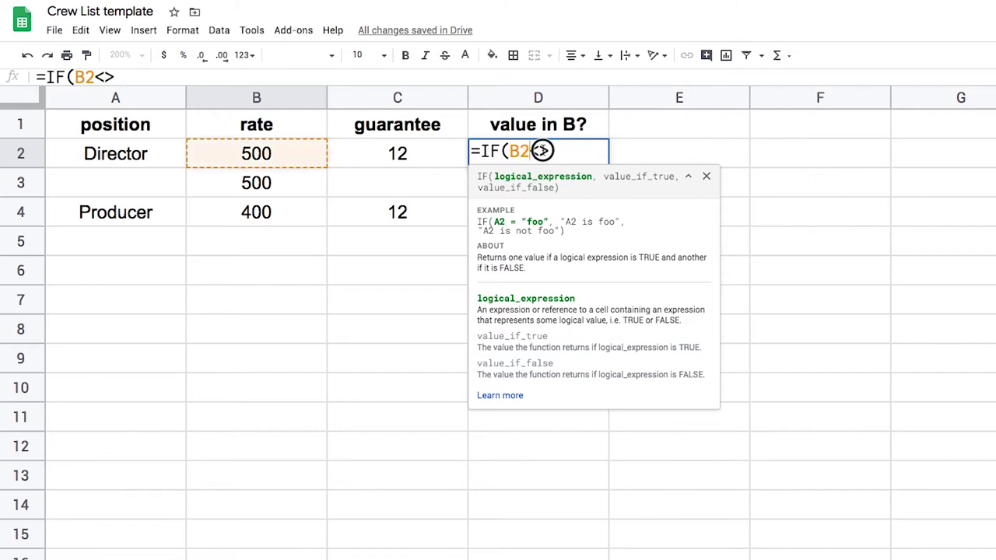
type("\"\"")
double_click(560, 151)
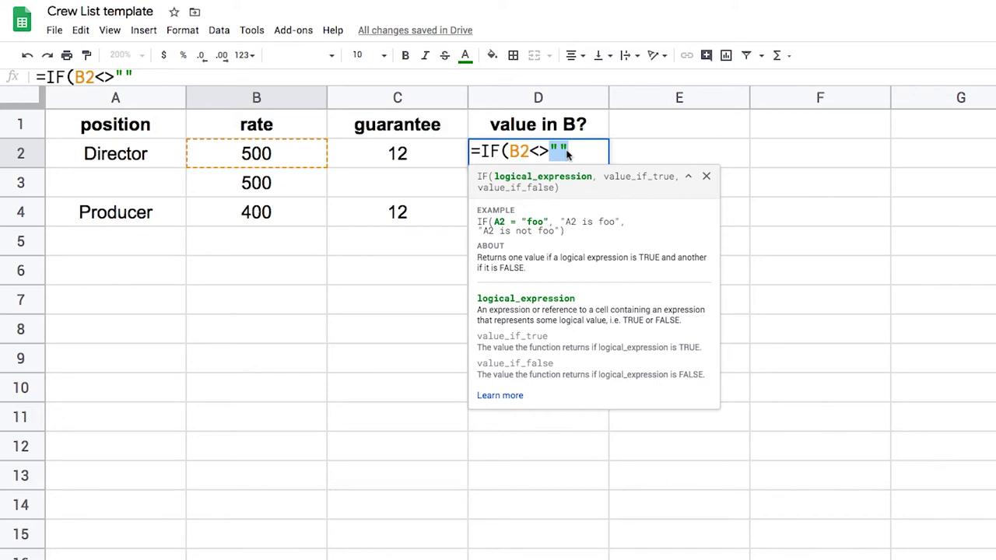
left_click(558, 155)
type("st")
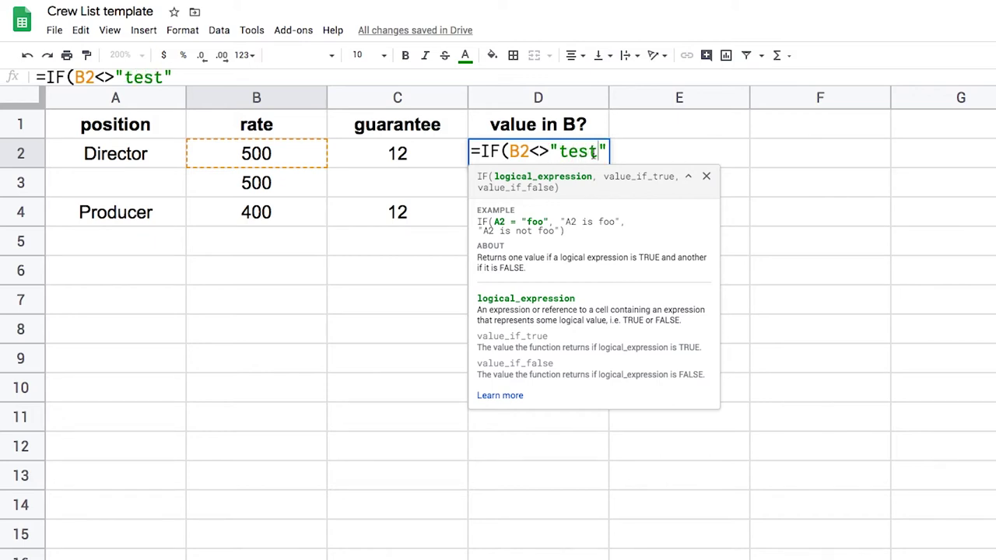
left_click_drag(598, 151, 572, 151)
key("BackSpace")
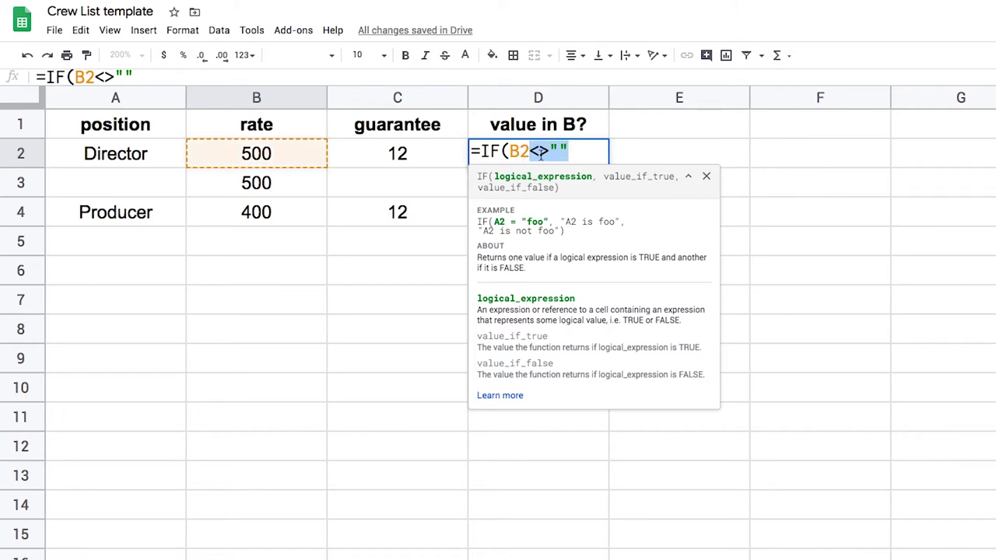
left_click(557, 152)
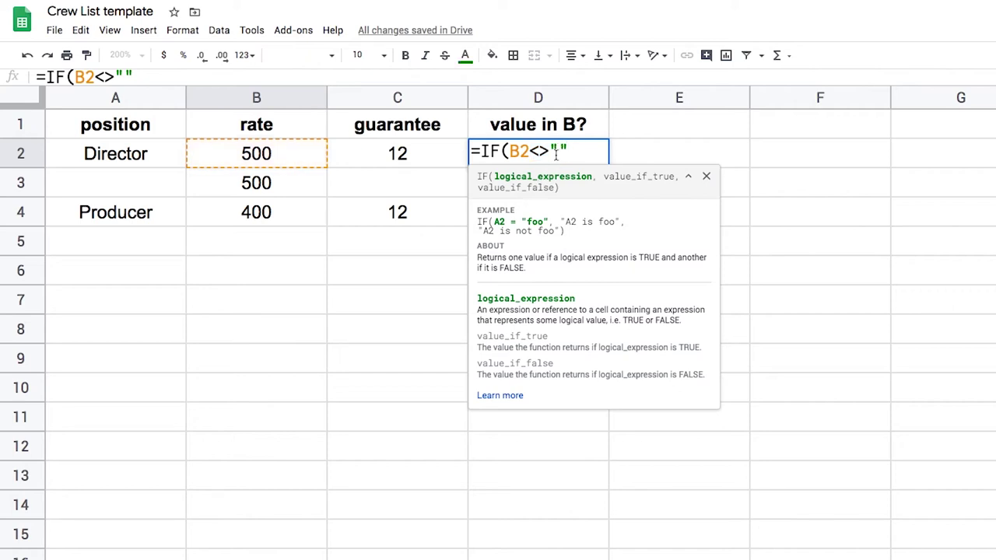
type(",")
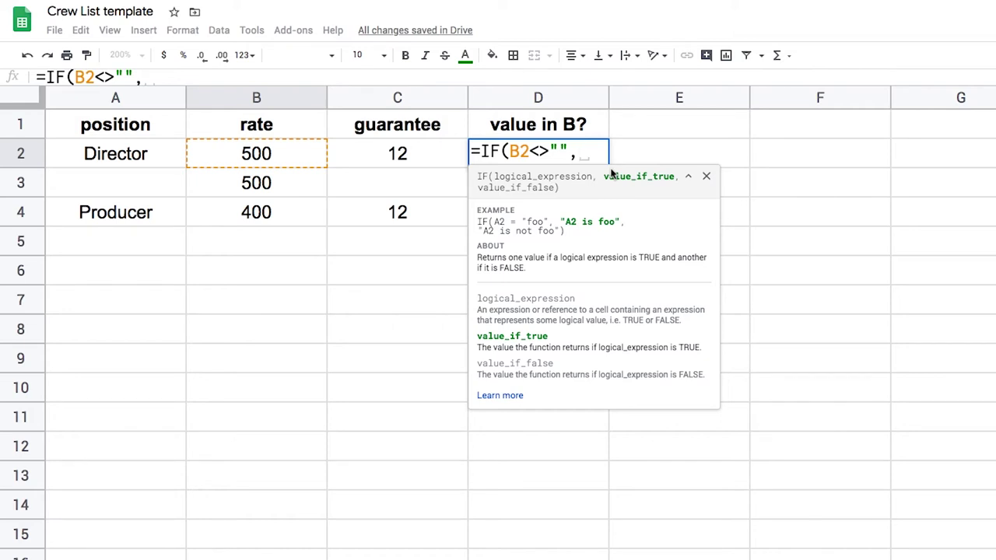
type("\"yes\"")
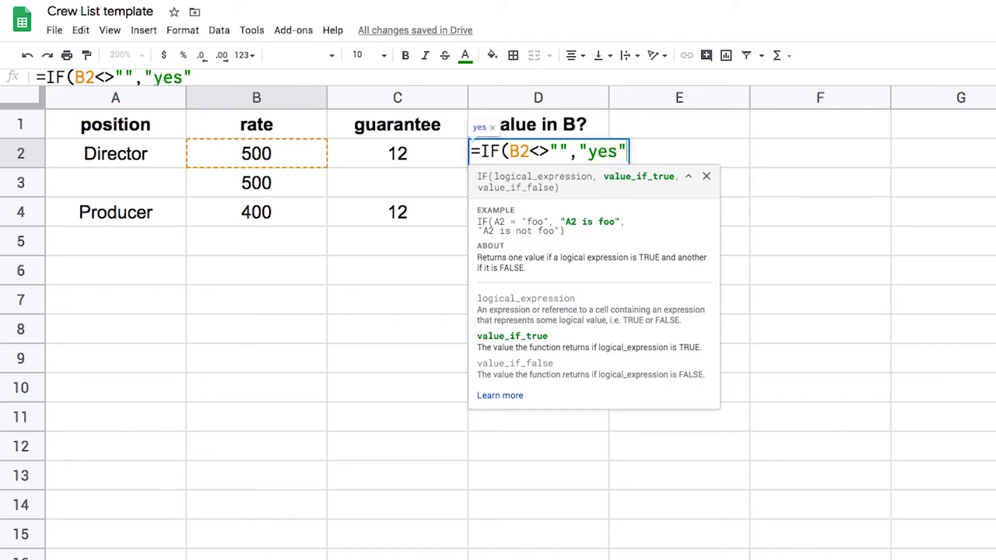
type(",")
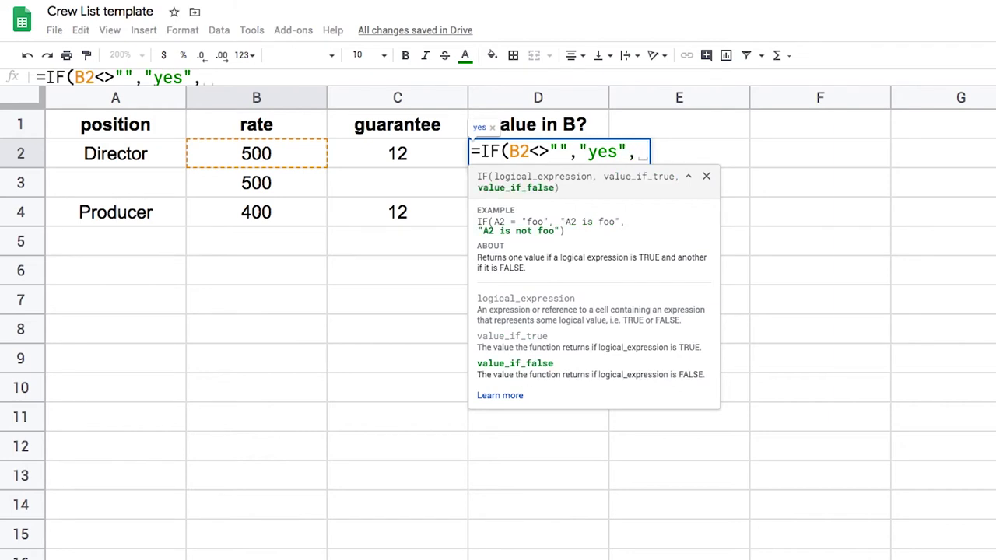
type("\"no\")")
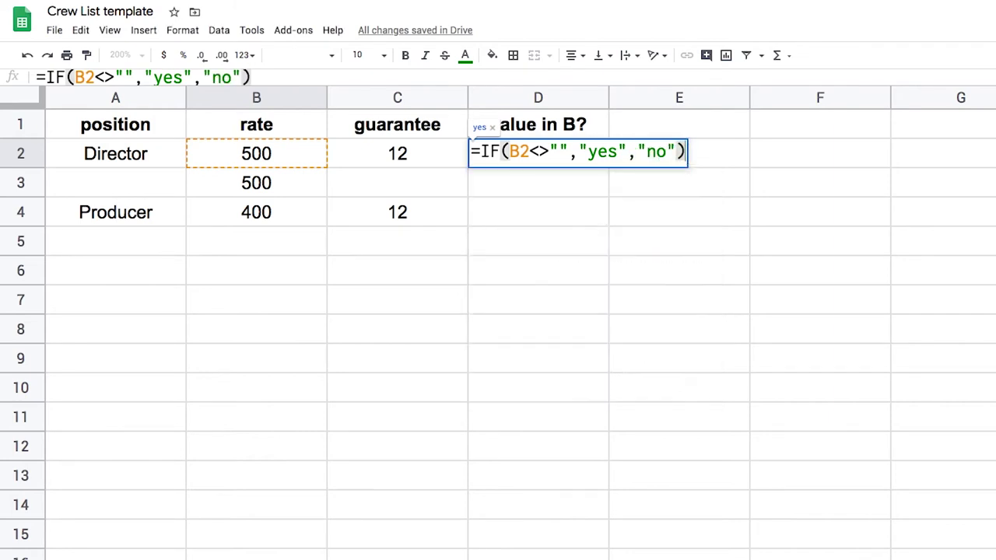
key("Return")
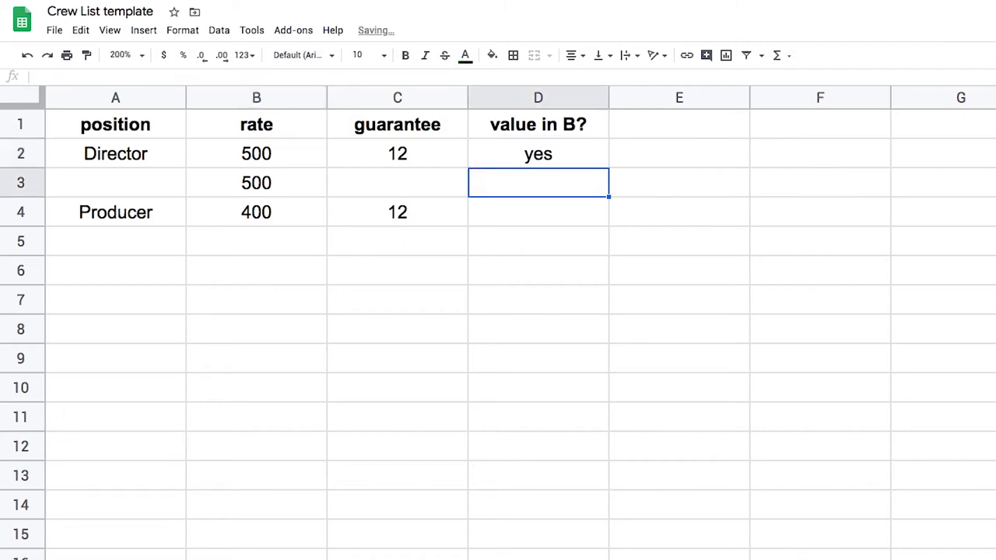
- Fill D2's formula down to D4, then test by clearing B3 and undoing it
left_click(587, 159)
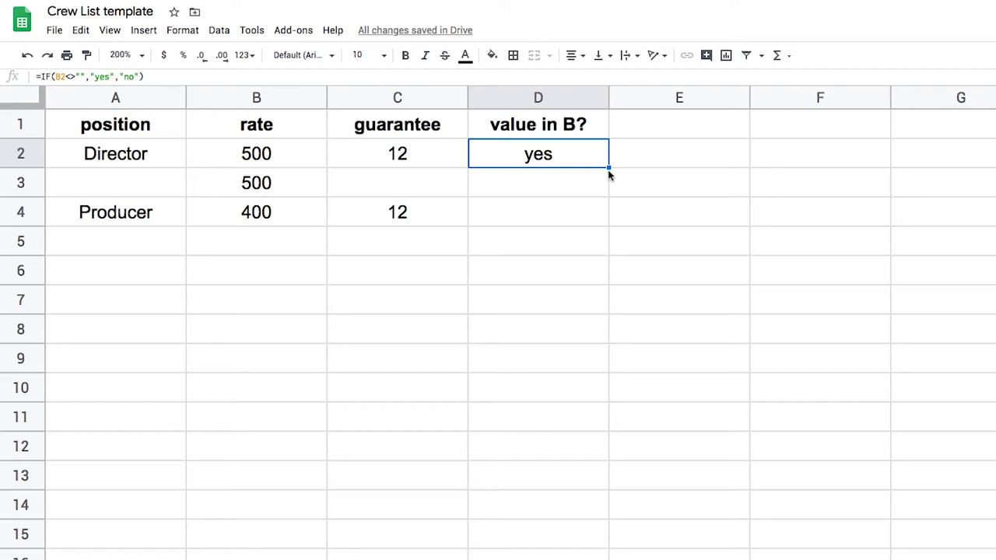
left_click_drag(608, 168, 604, 208)
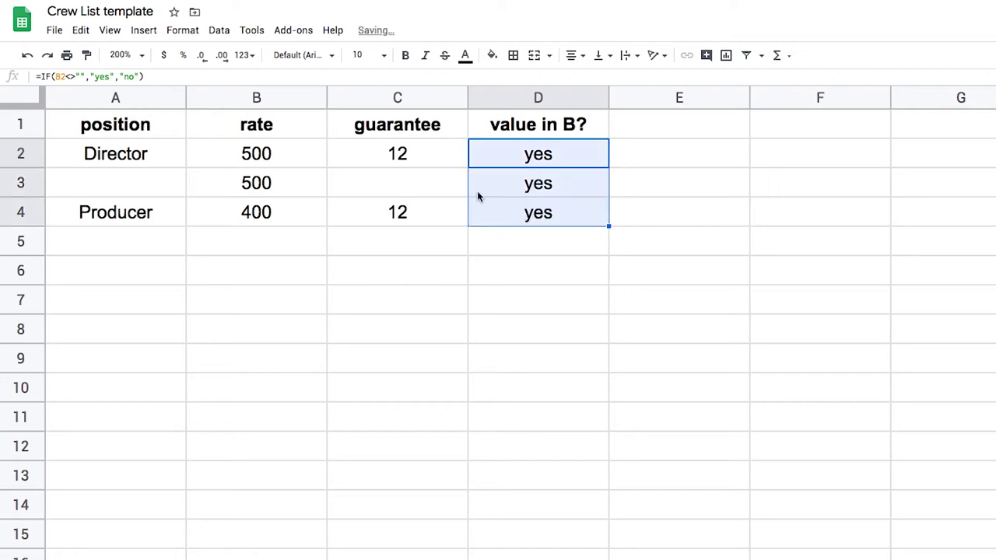
left_click(321, 187)
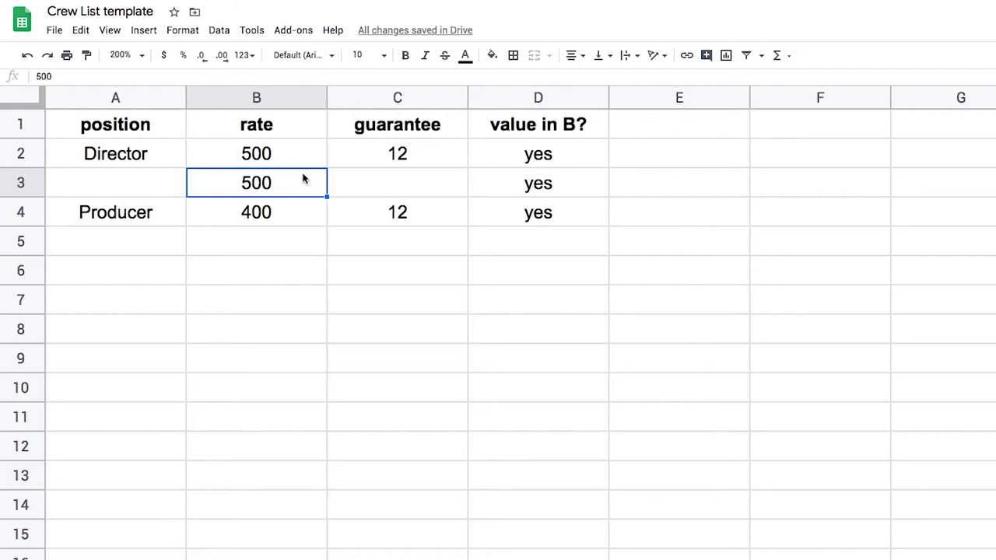
key("Delete")
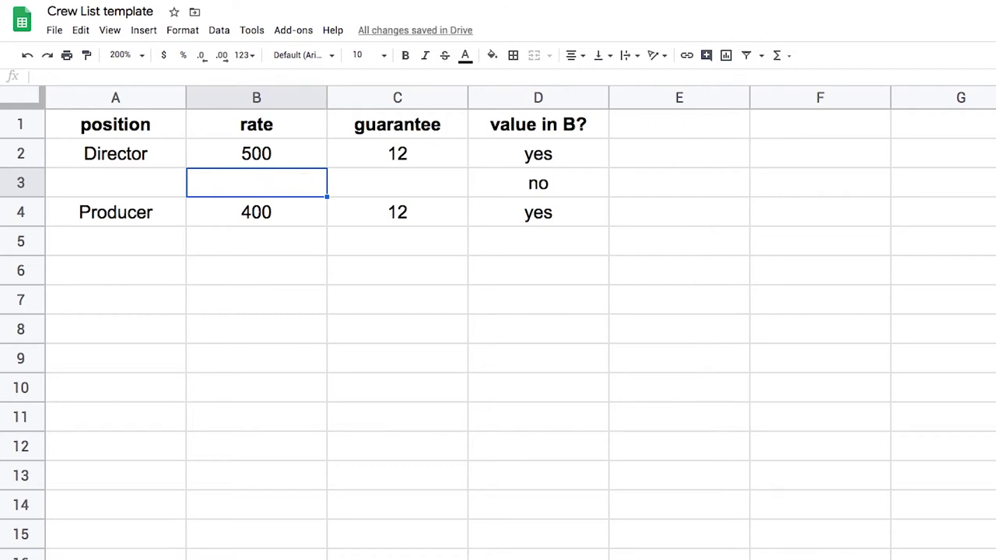
key("ctrl+z")
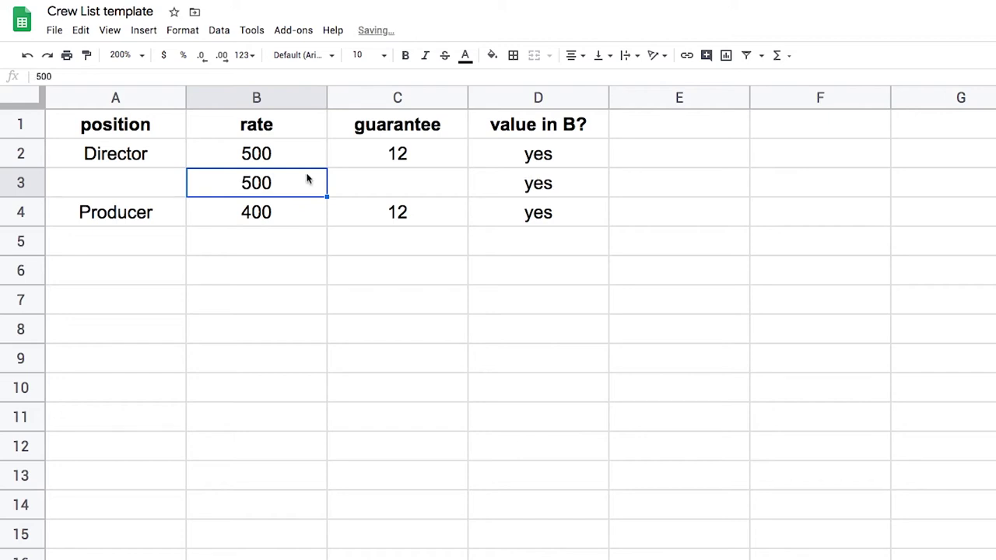
- Remove the "no" value_if_false result from D2's IF formula
left_click(553, 137)
left_click(549, 154)
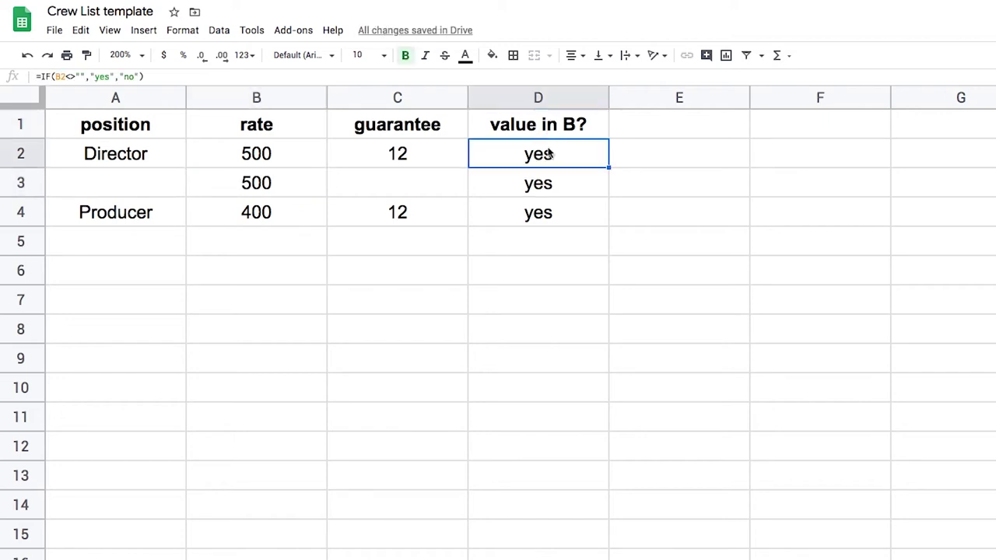
double_click(549, 154)
left_click(562, 148)
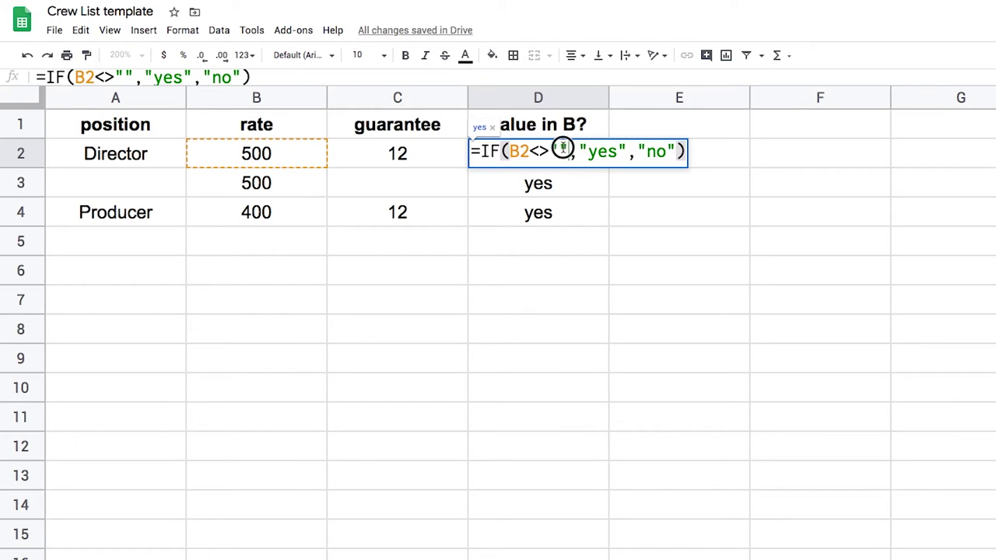
left_click_drag(562, 148, 512, 147)
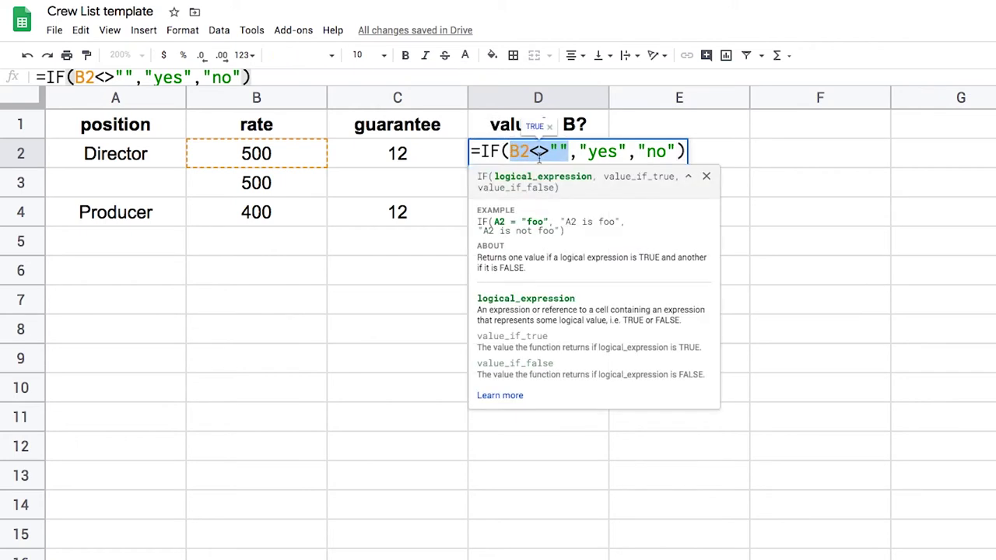
left_click(611, 150)
left_click(663, 152)
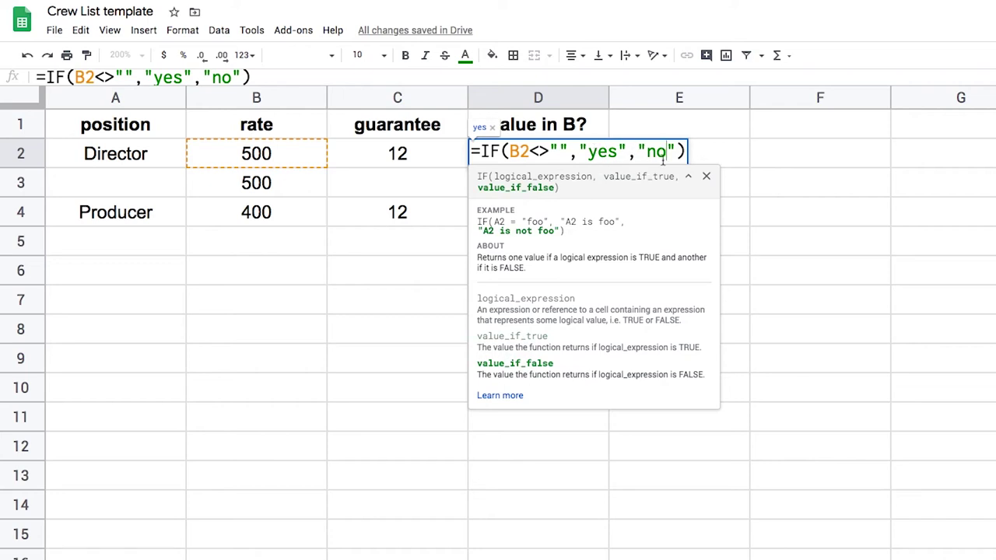
left_click_drag(673, 151, 640, 151)
key("BackSpace")
key("BackSpace")
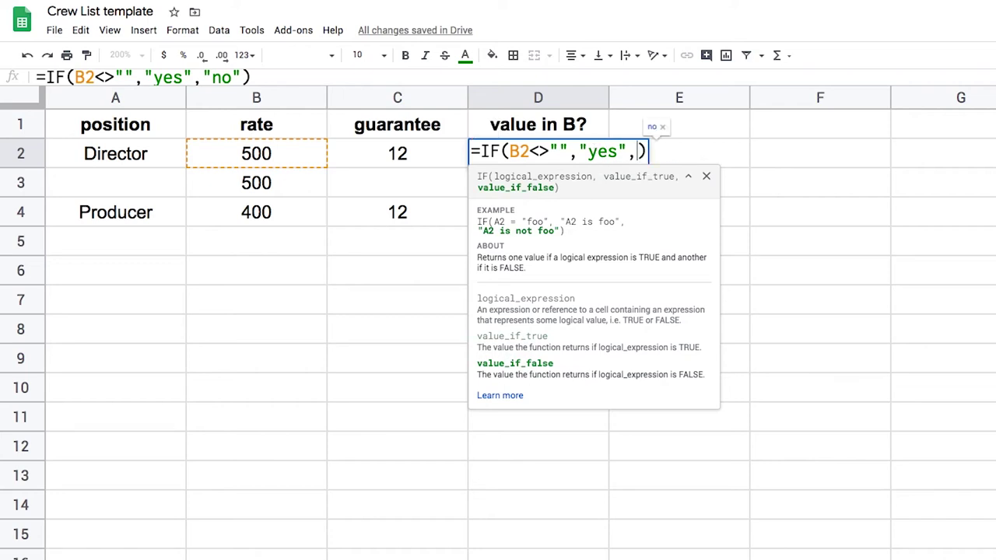
key("Return")
- Check D2's FALSE result with B2 cleared, restore 500, and re-add ,"no" to D2
left_click(294, 152)
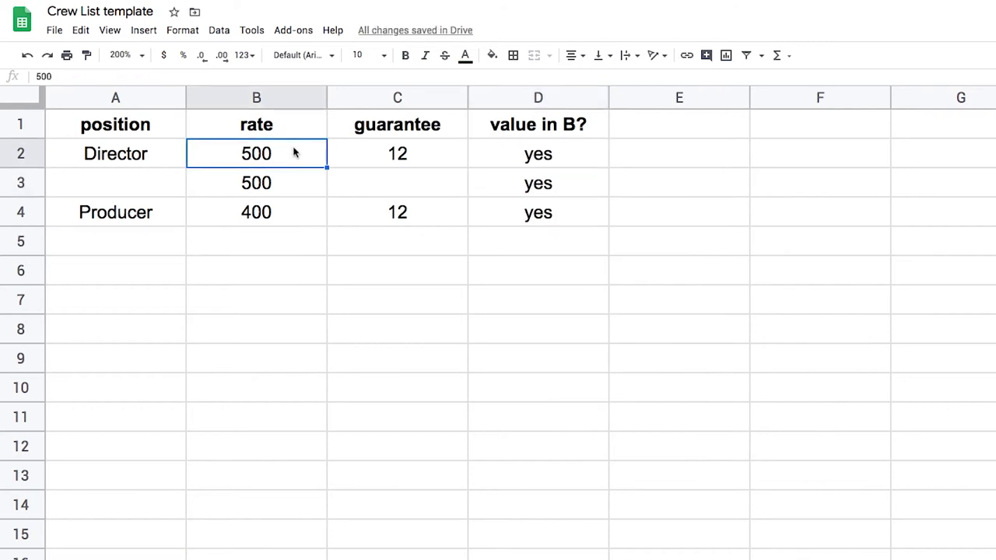
key("Delete")
left_click(533, 159)
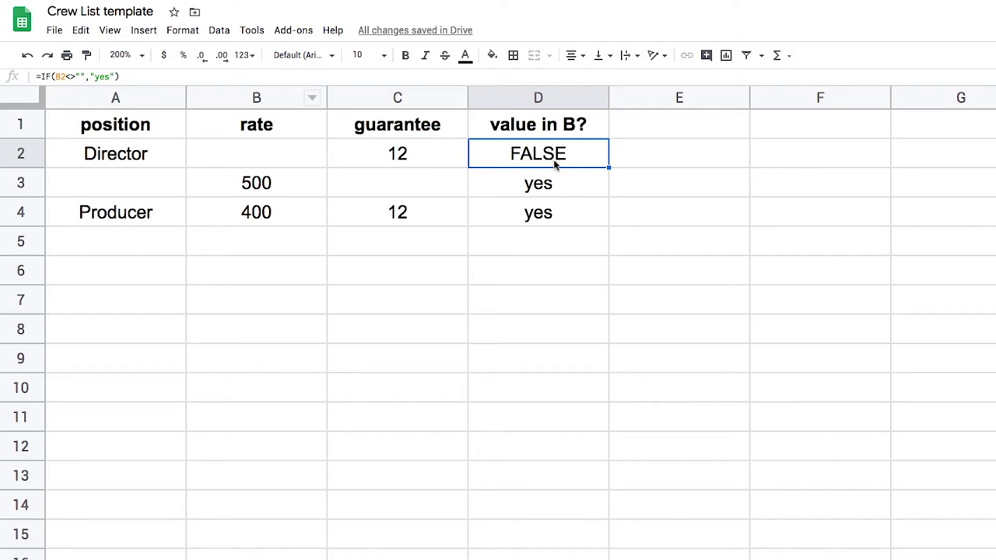
key("ctrl+z")
left_click(540, 158)
left_click(116, 76)
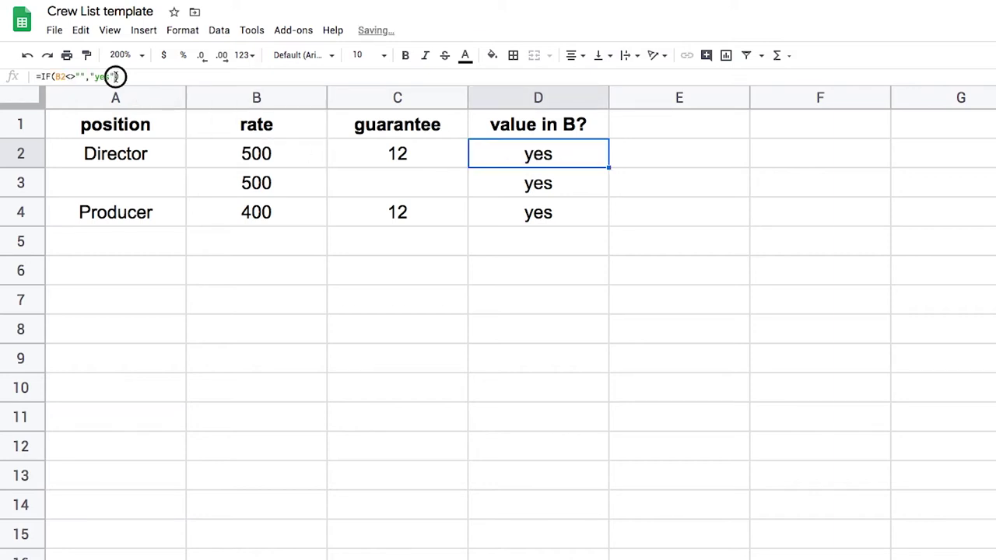
type(",\"no\"")
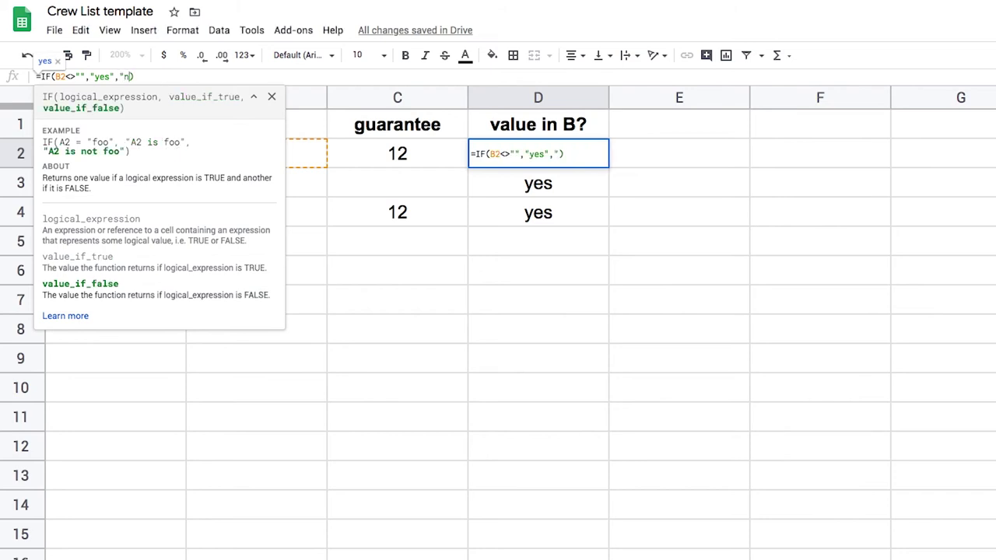
key("Tab")
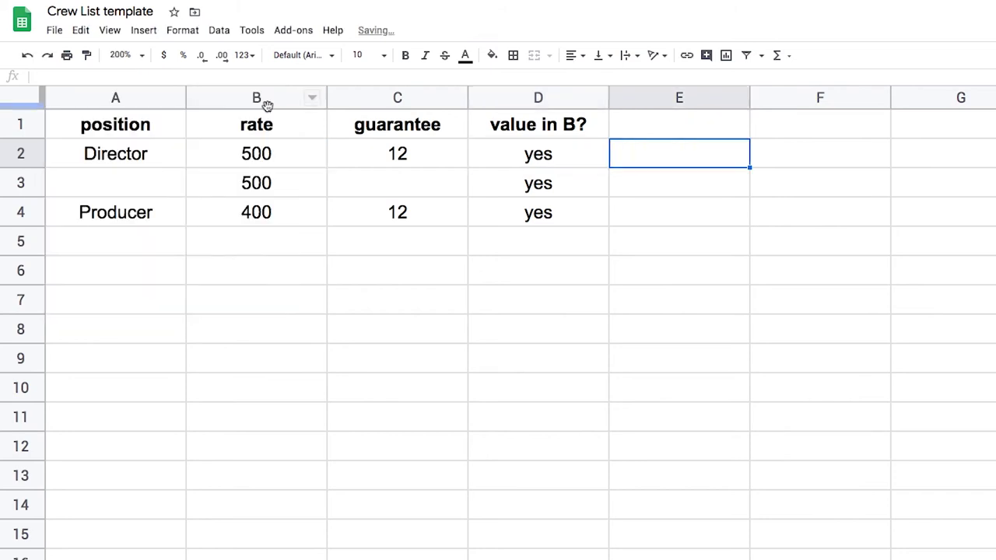
- Add the header 'value in B and C?' in E1 and widen column E
left_click(675, 123)
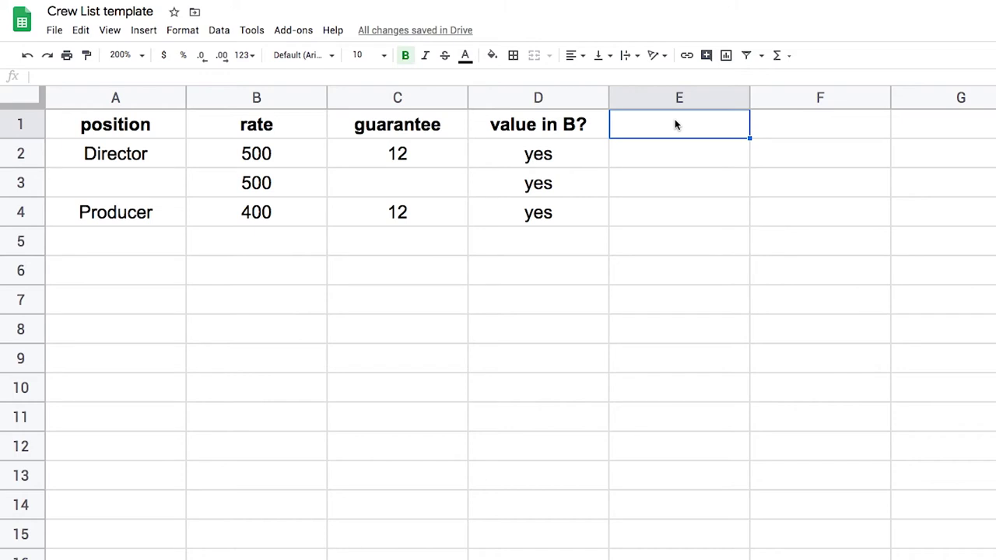
type("value in B and C")
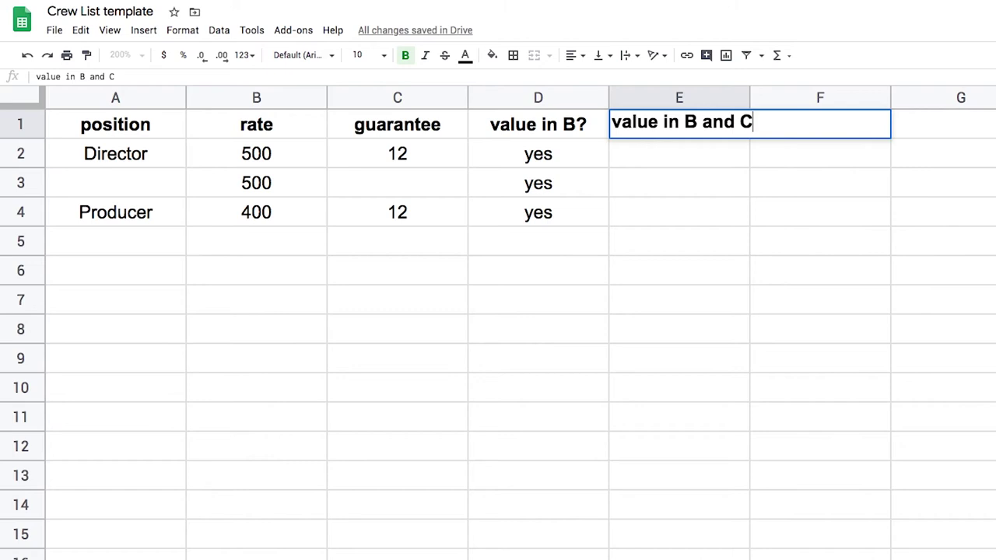
type("?")
key("Return")
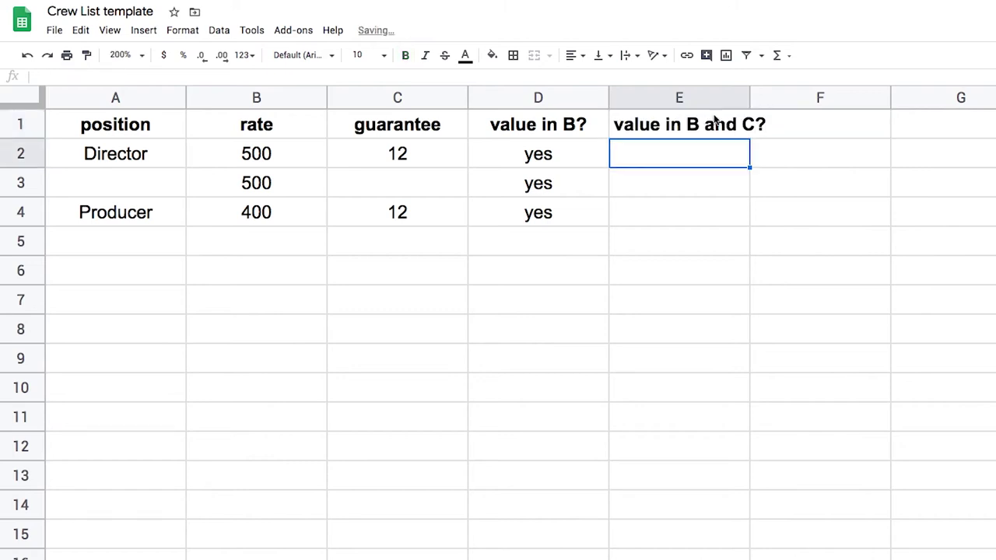
left_click_drag(749, 98, 811, 97)
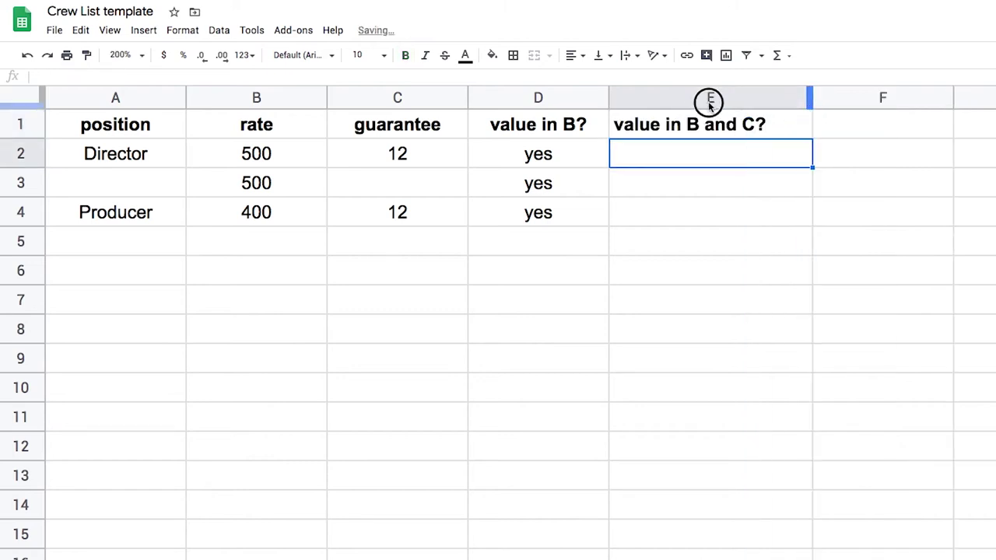
left_click(708, 98)
- Copy D2's IF formula into E2 and change its B2 test to C2
left_click(691, 163)
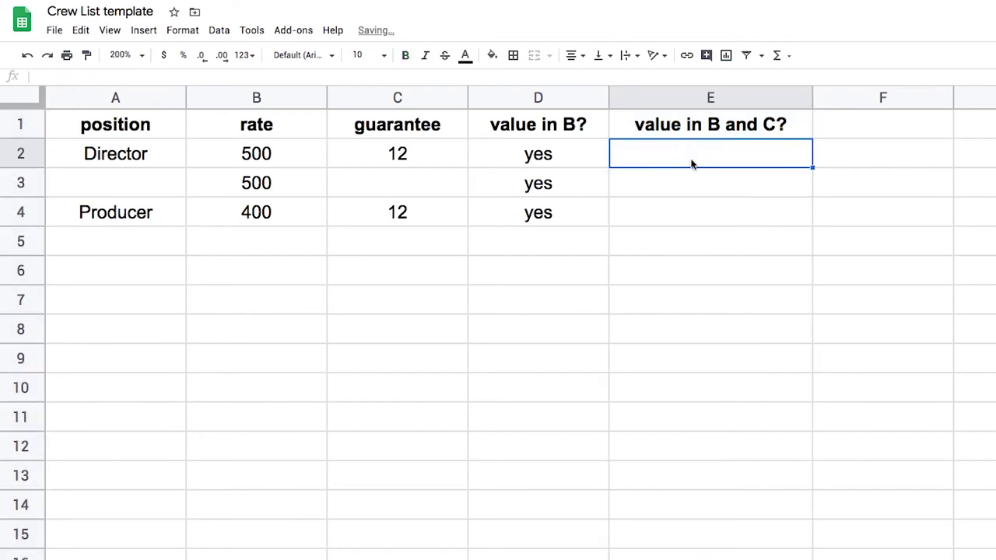
left_click(585, 154)
left_click(163, 76)
left_click_drag(163, 75, 38, 74)
key("ctrl+c")
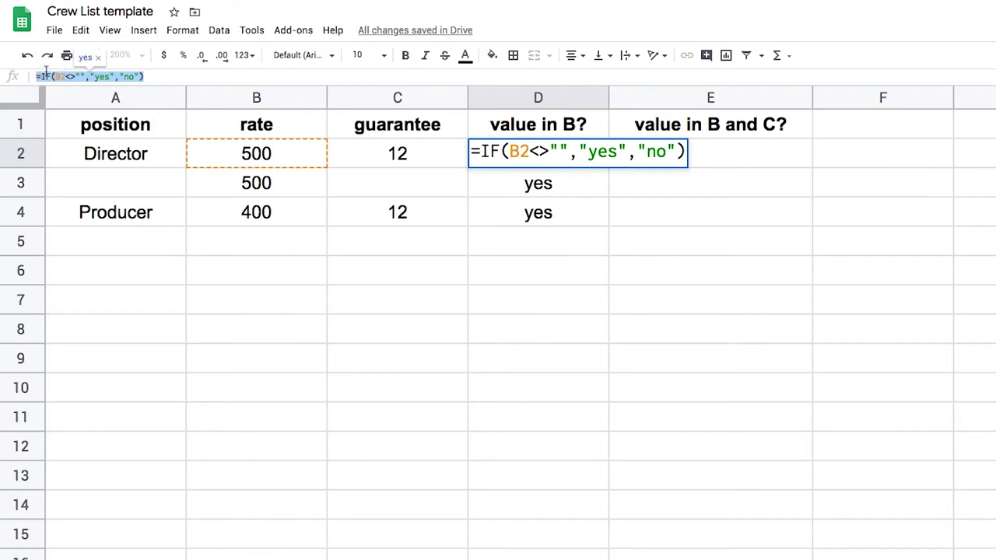
double_click(700, 151)
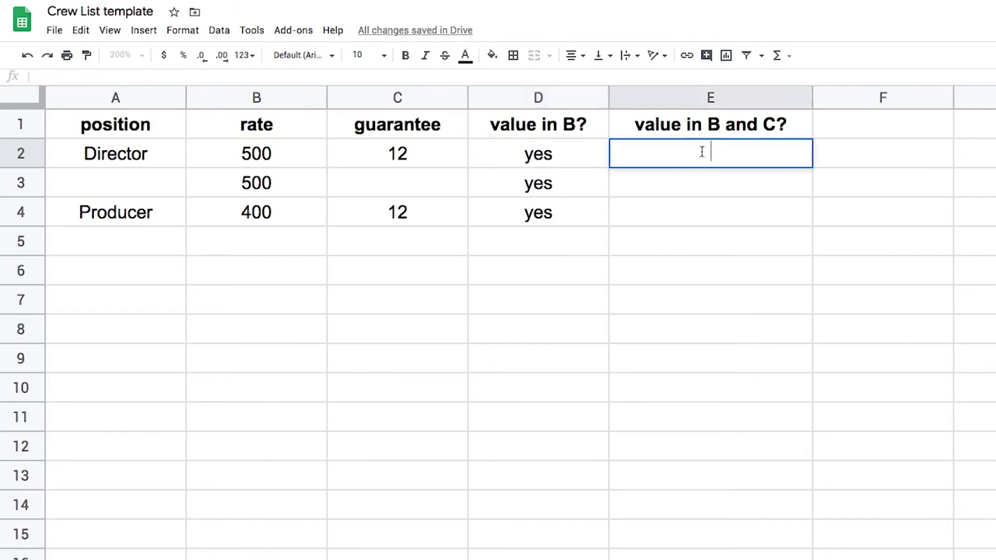
key("ctrl+v")
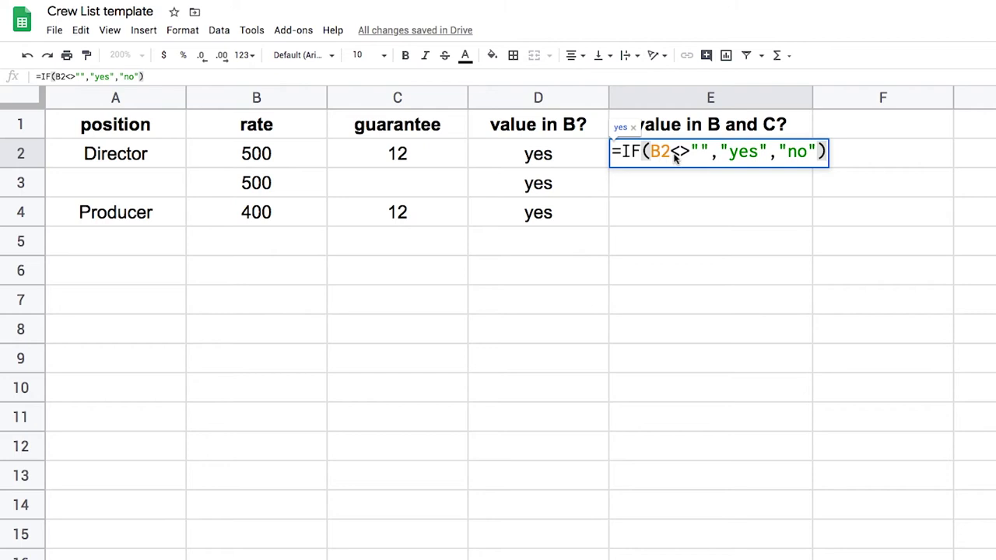
left_click(694, 156)
left_click_drag(694, 155, 667, 156)
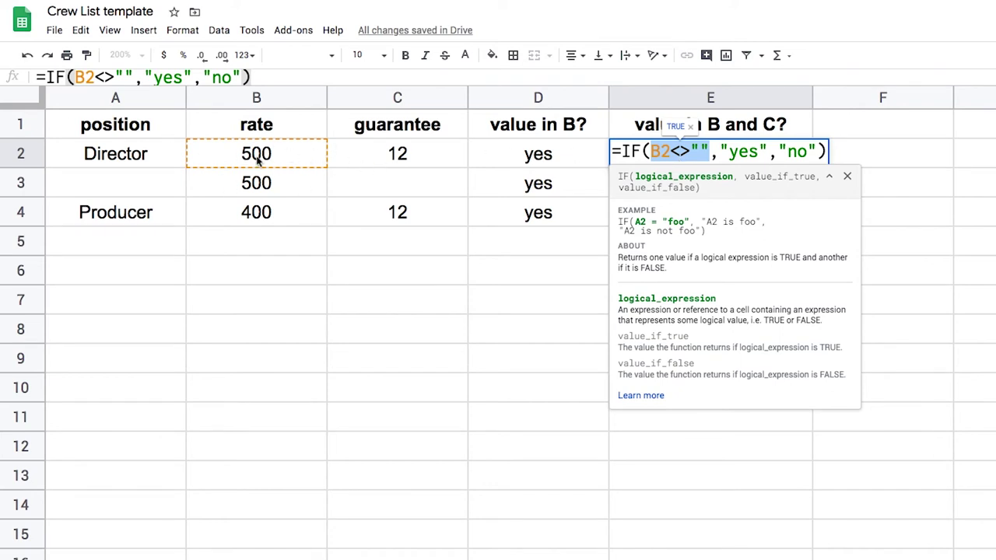
left_click(699, 150)
left_click(658, 151)
key("BackSpace")
type("C")
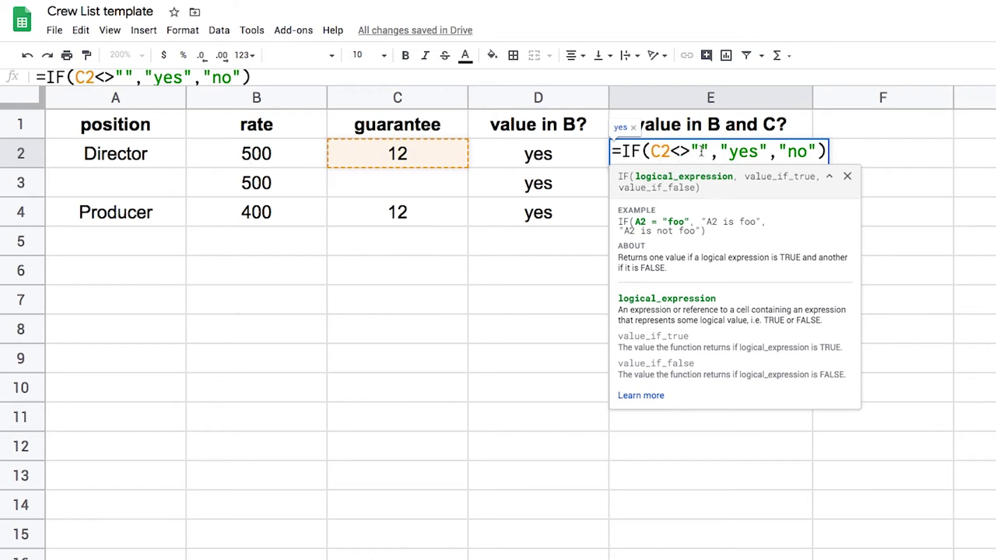
key("Return")
- Fill E2's formula down to E4 and compare E3's no with the empty C3
left_click(747, 154)
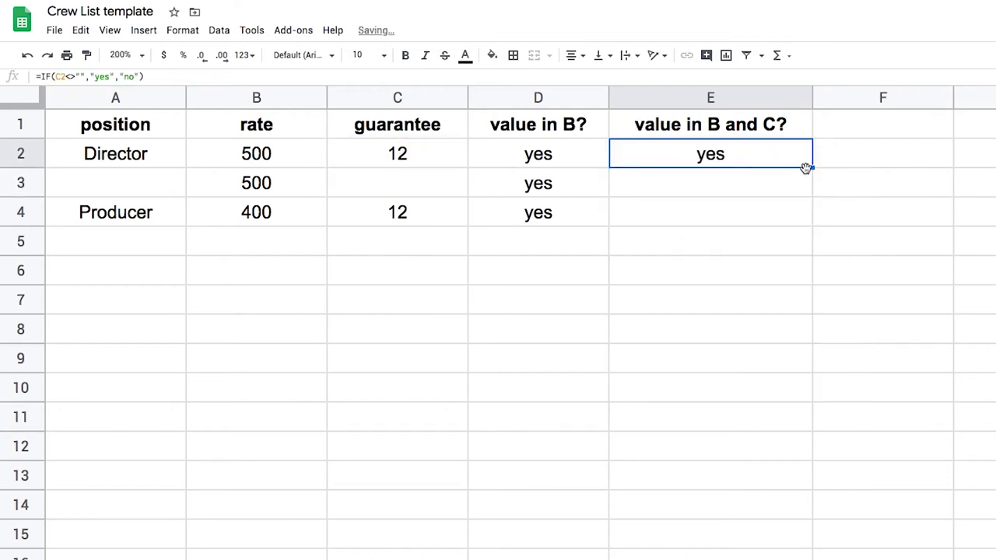
left_click_drag(810, 168, 806, 218)
left_click(767, 184)
left_click(382, 185)
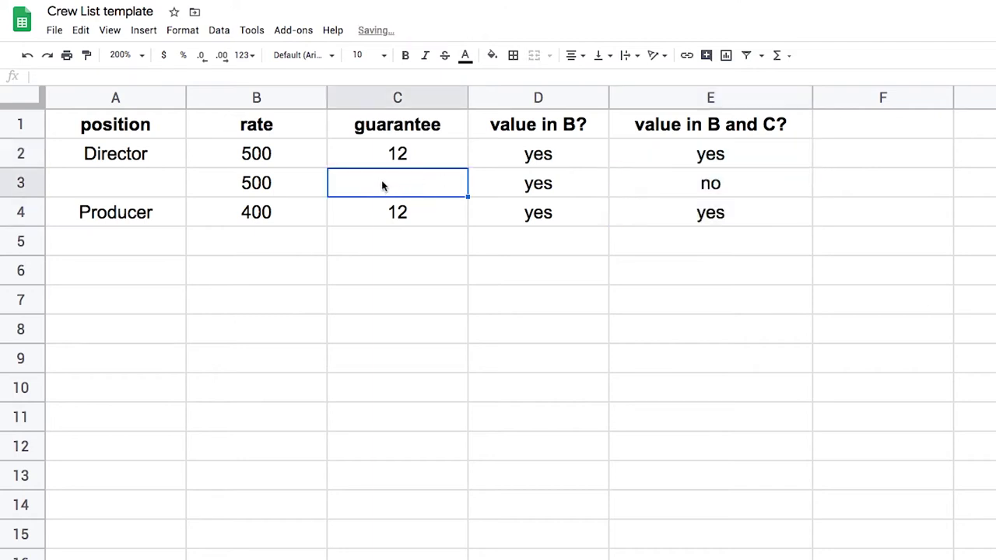
left_click(695, 155)
left_click(682, 158)
double_click(682, 158)
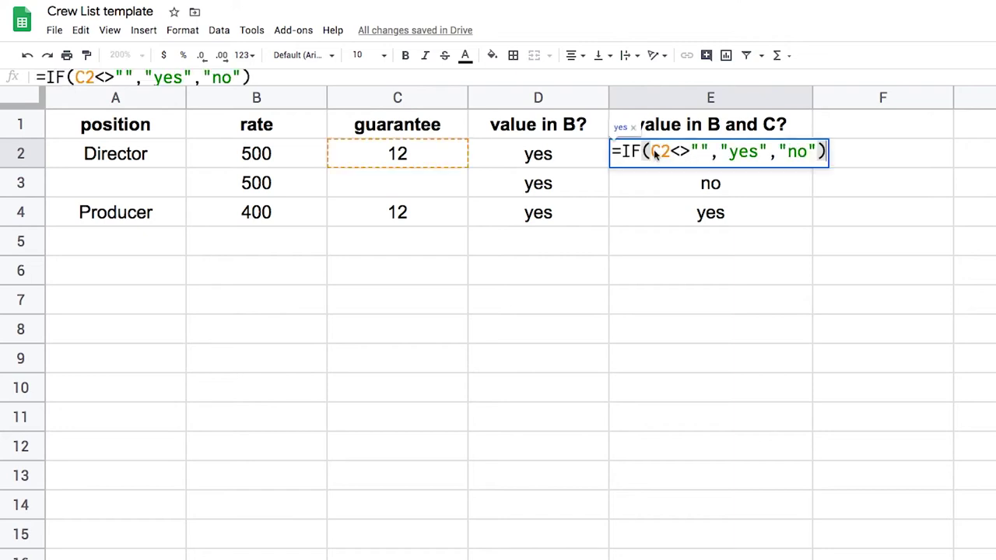
left_click(656, 155)
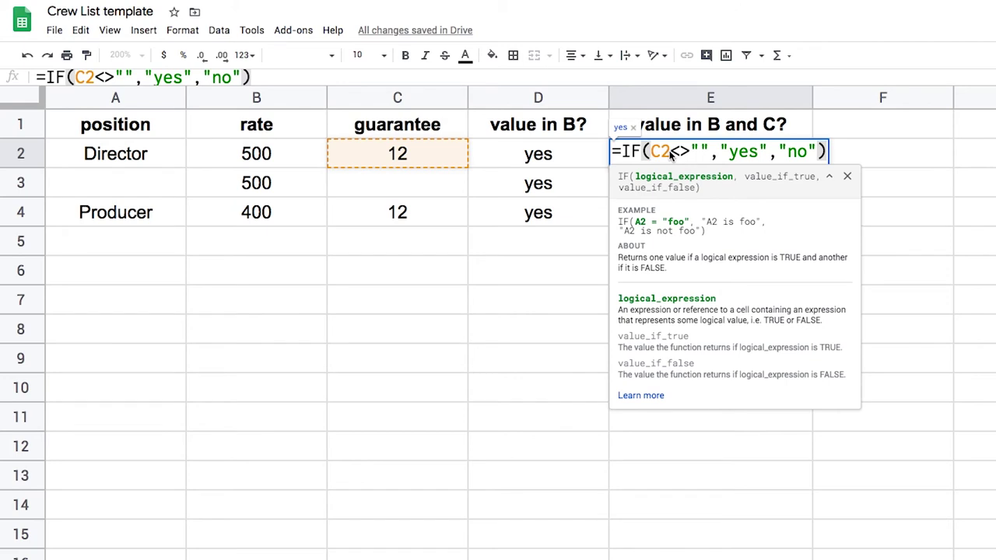
type("AND")
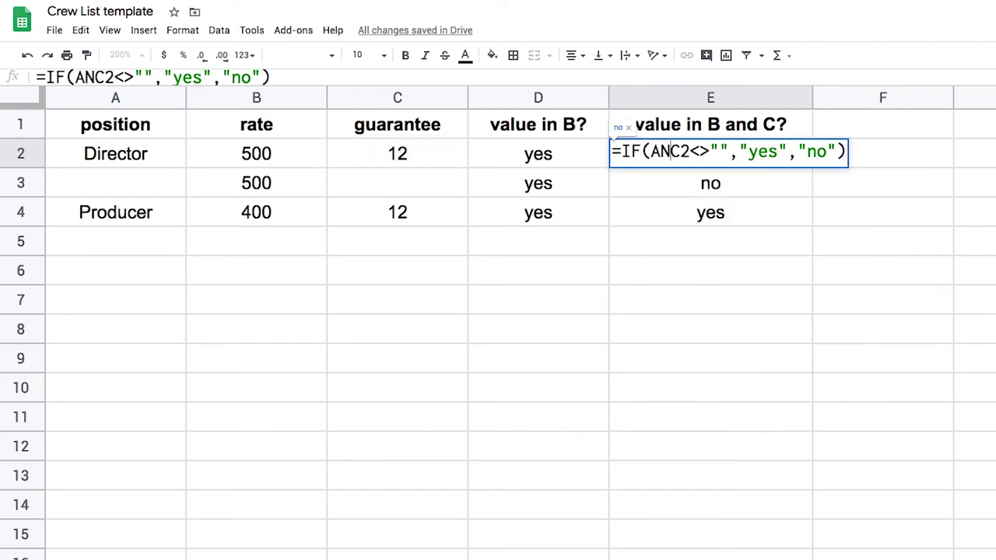
key("BackSpace")
key("BackSpace")
key("BackSpace")
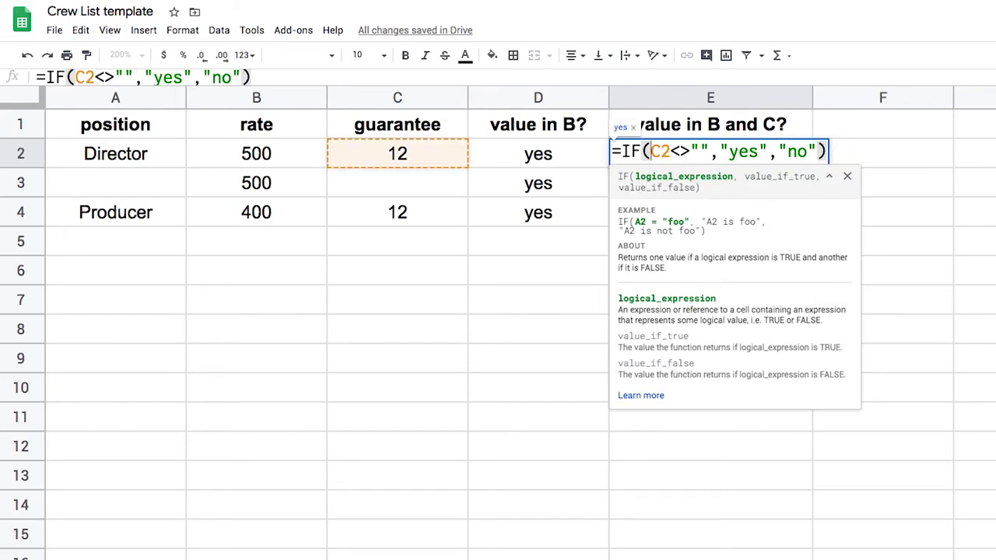
left_click(856, 155)
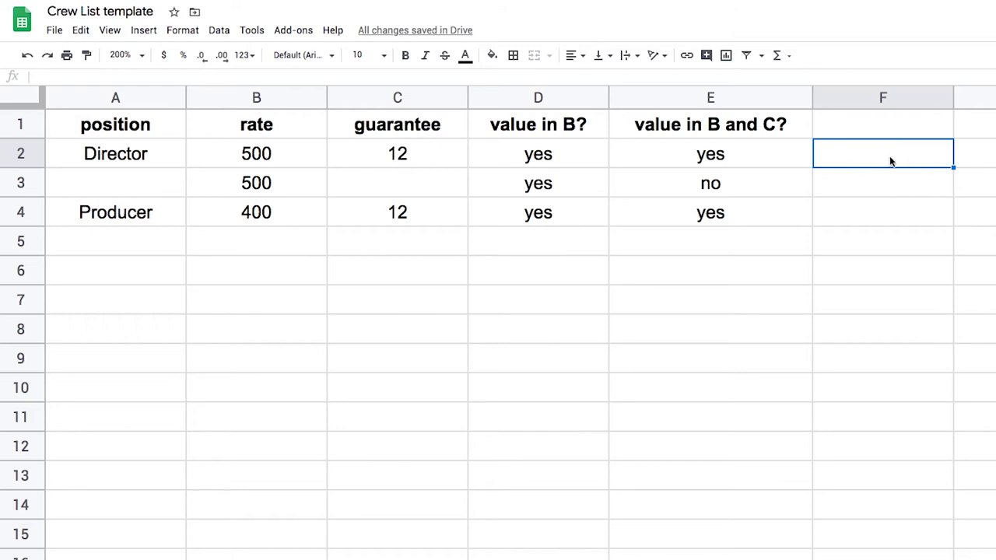
- Enter =AND(B2<>"",C2<>"") in F2 after reviewing the AND argument help
type("=")
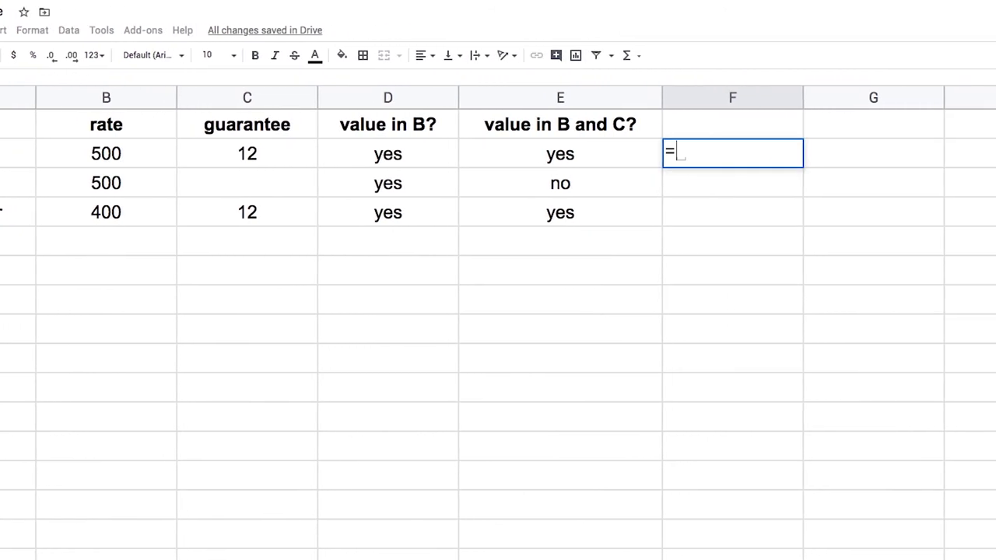
type("AND")
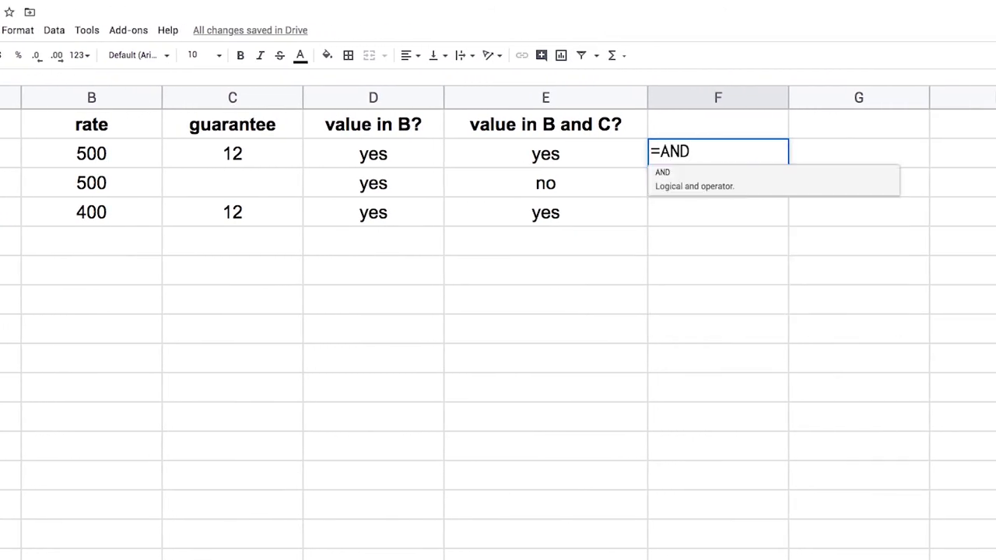
type("(")
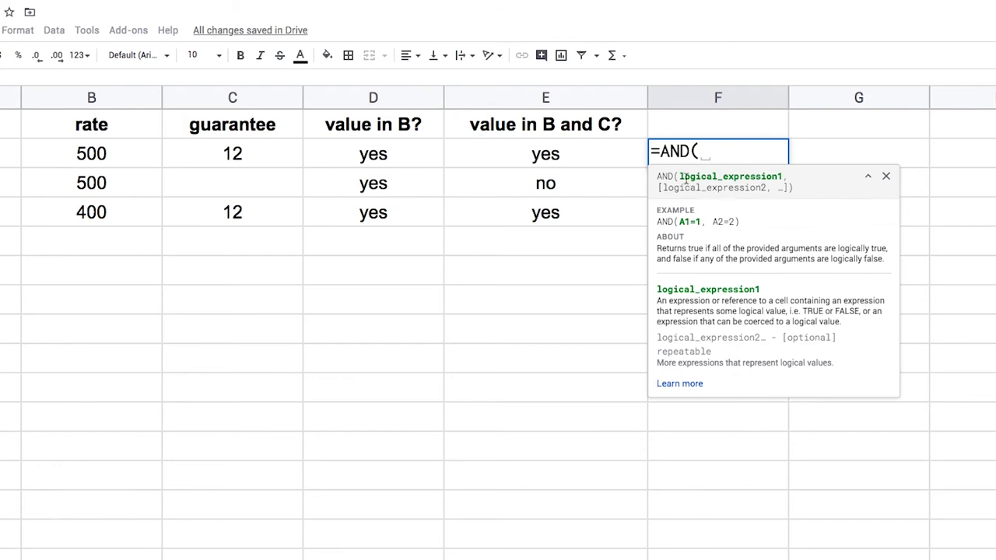
left_click_drag(682, 176, 781, 175)
left_click_drag(675, 189, 764, 187)
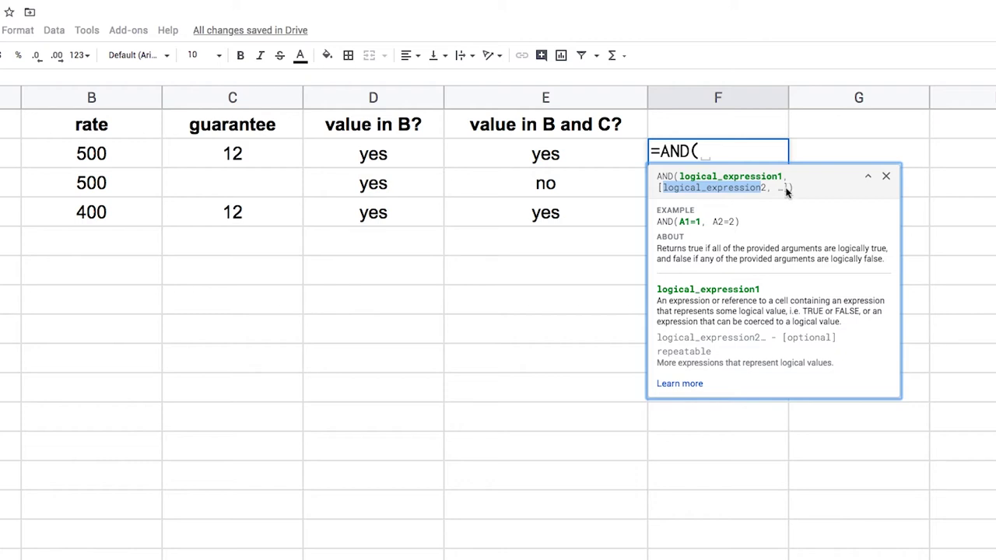
left_click(708, 152)
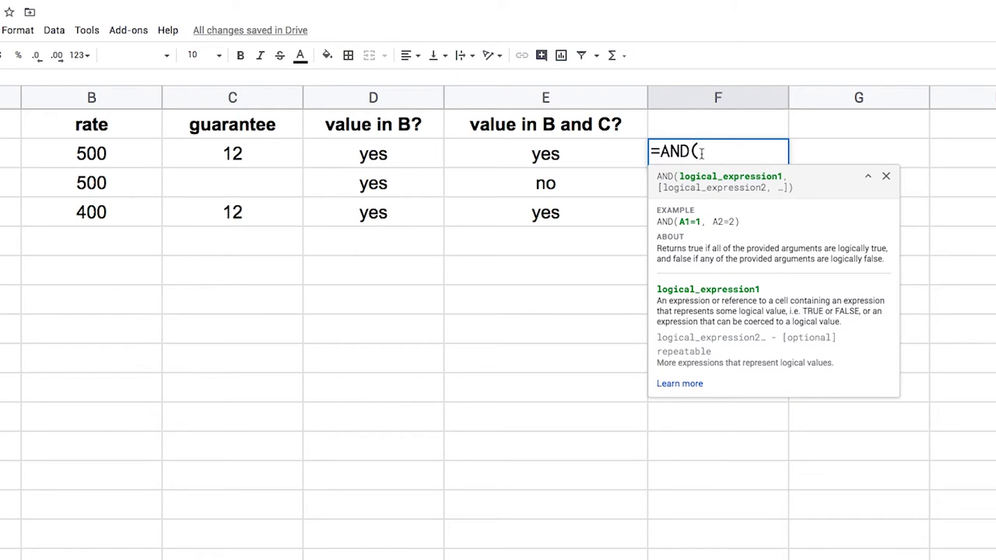
left_click(112, 155)
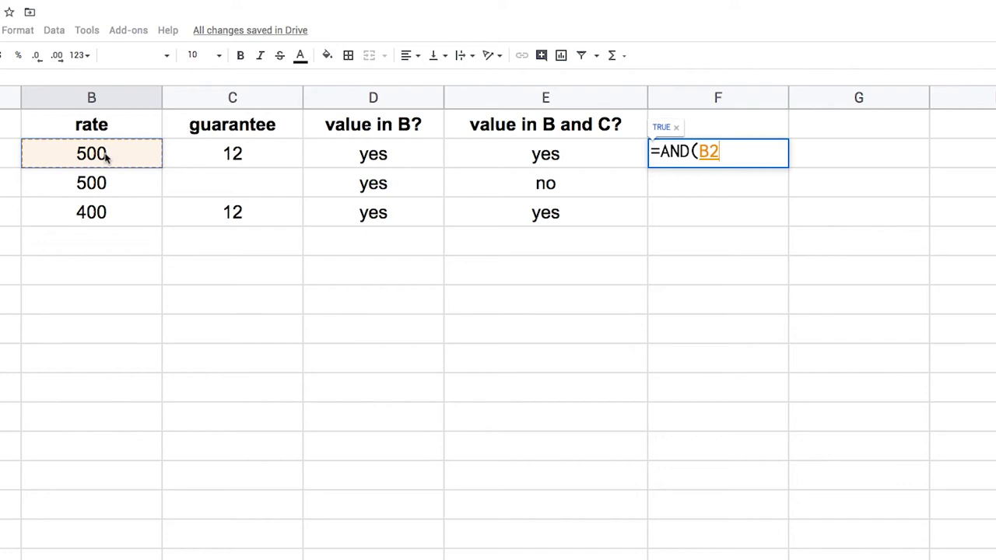
type("<>\"\",")
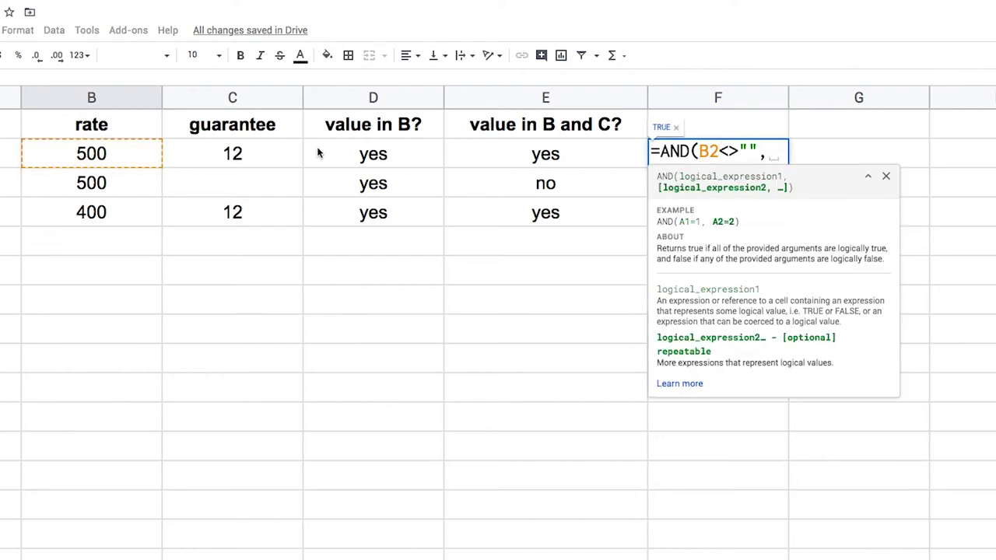
left_click(242, 154)
type("<>\"\"")
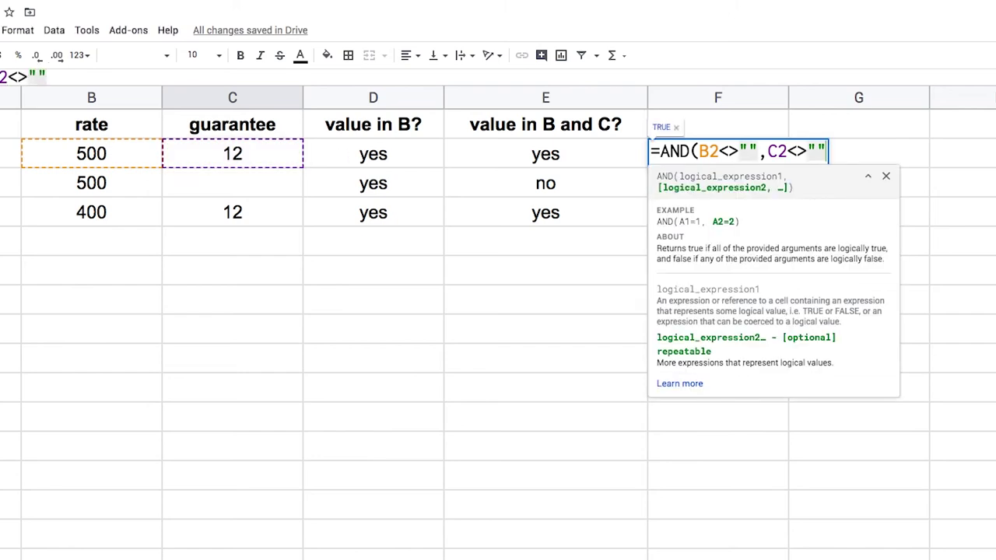
type(")")
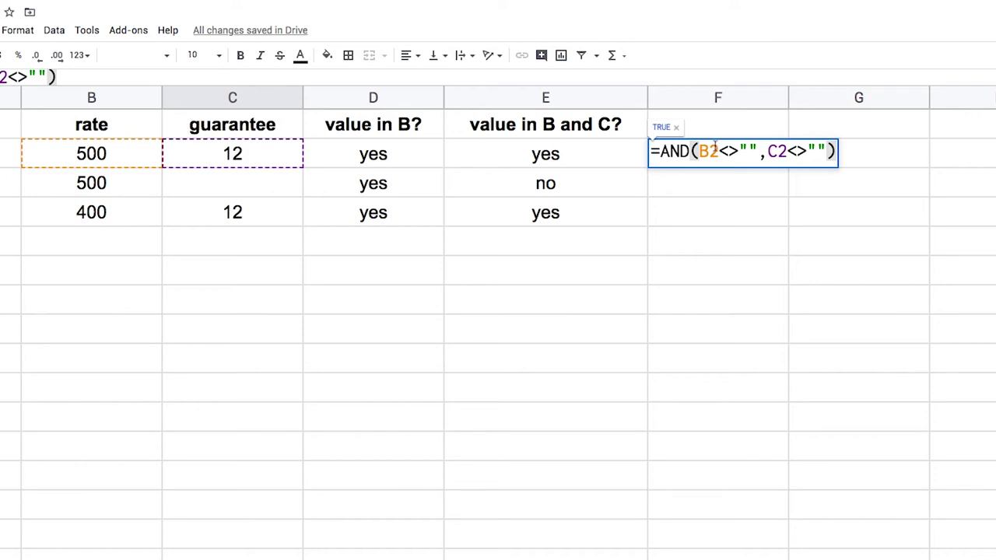
key("Return")
- Fill the AND formula to F3 (TRUE, FALSE) and copy F2's AND condition text
left_click(737, 158)
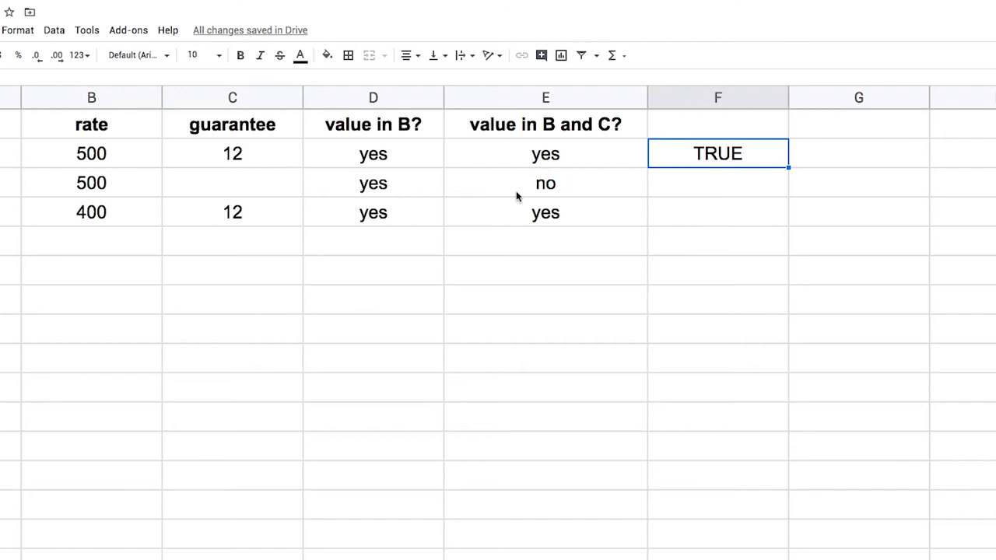
left_click_drag(788, 166, 786, 184)
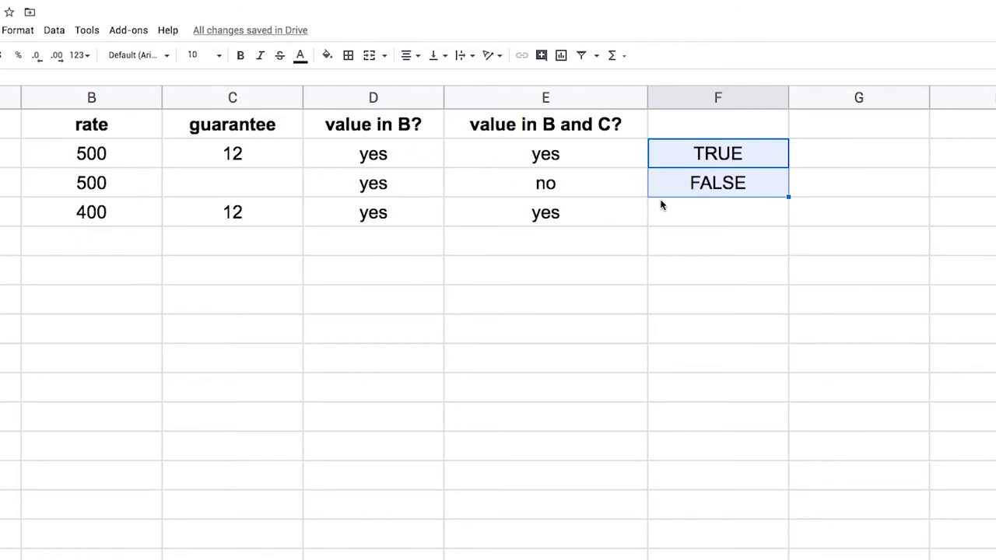
left_click(710, 192)
left_click(707, 151)
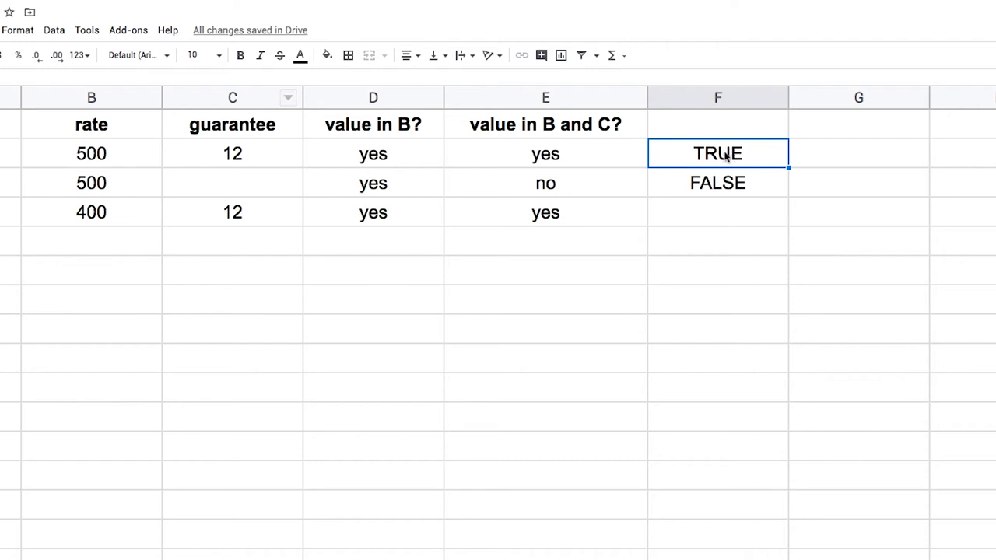
double_click(703, 152)
left_click_drag(660, 151, 872, 153)
key("ctrl+c")
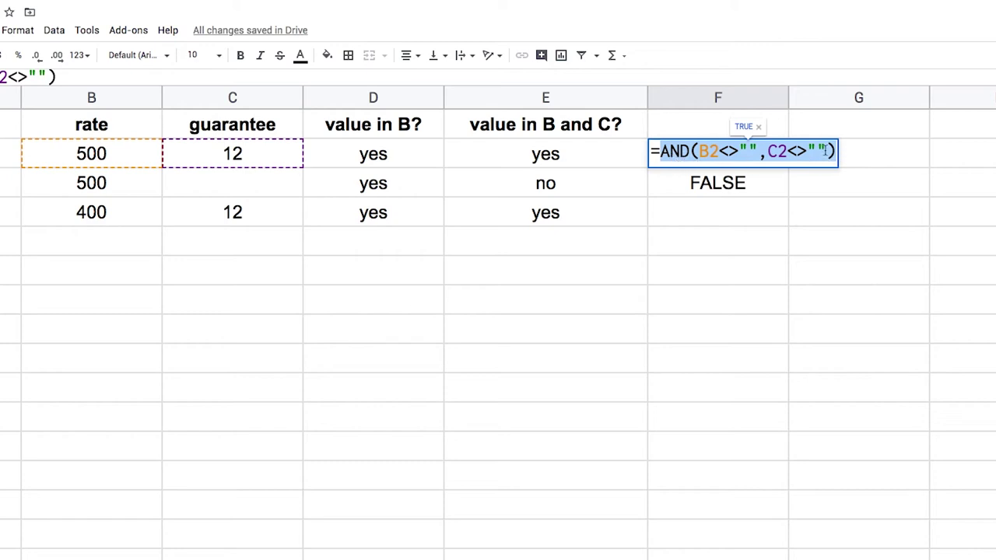
key("Tab")
- Replace C2<>"" in E2 with the copied AND test, giving =IF(AND(B2<>"",C2<>""),"yes","no")
double_click(561, 153)
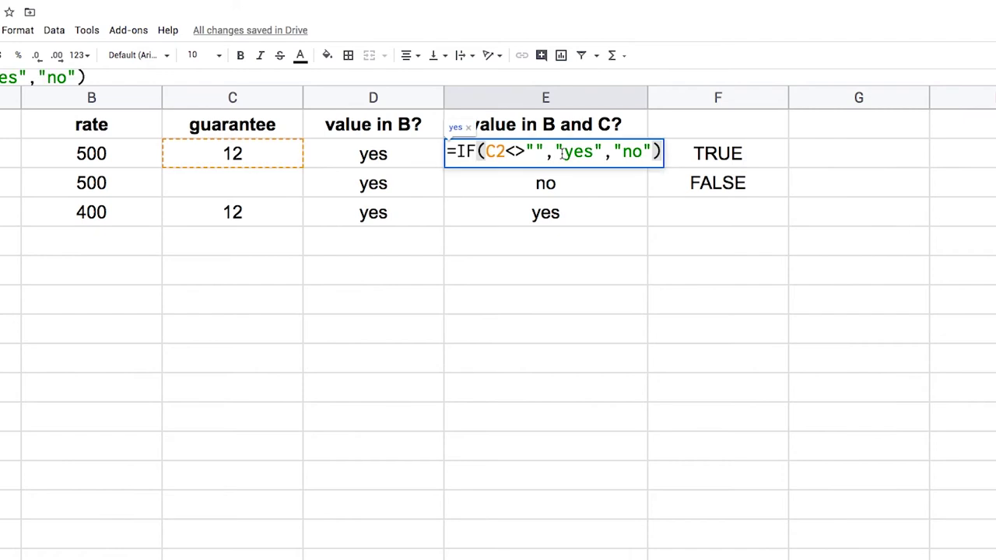
left_click_drag(542, 151, 489, 151)
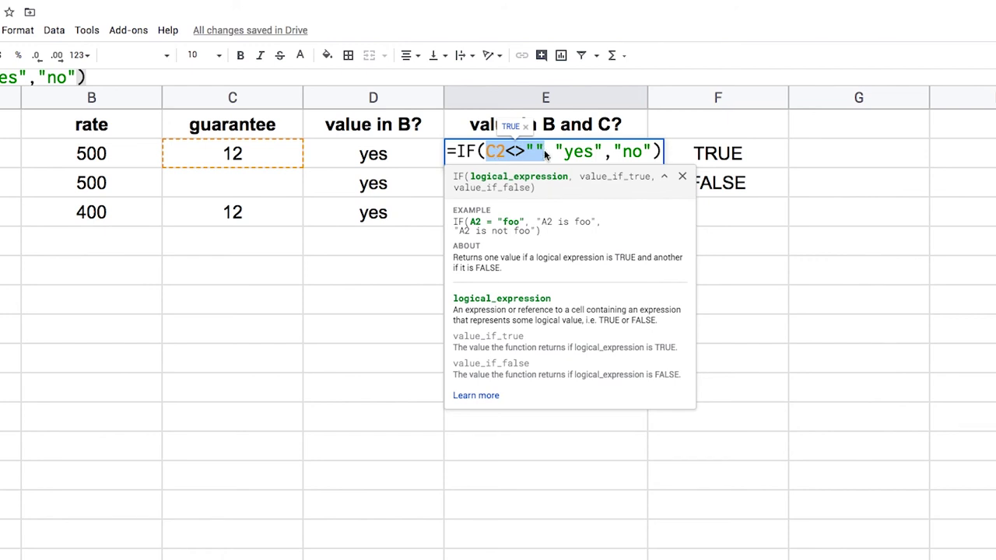
key("ctrl+v")
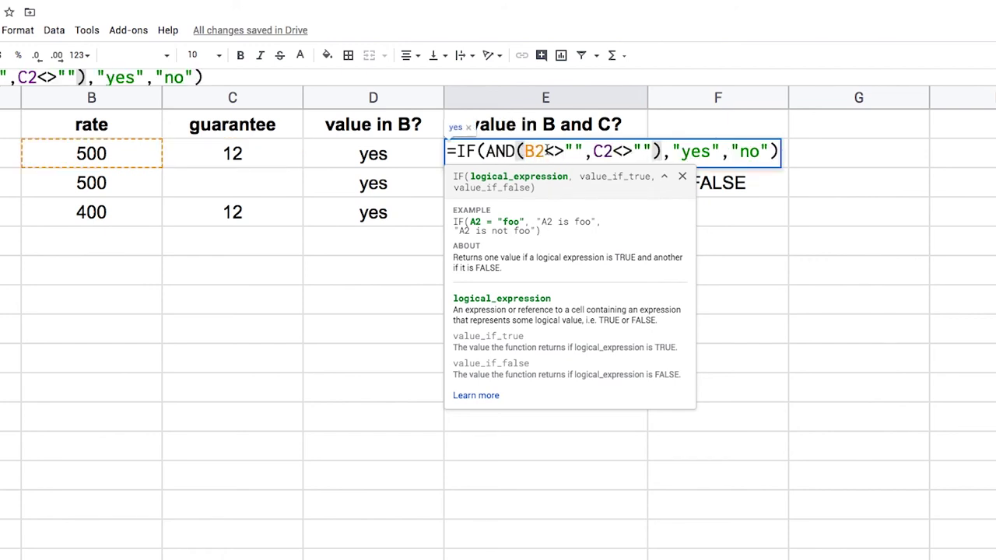
left_click(663, 151)
left_click_drag(663, 151, 484, 147)
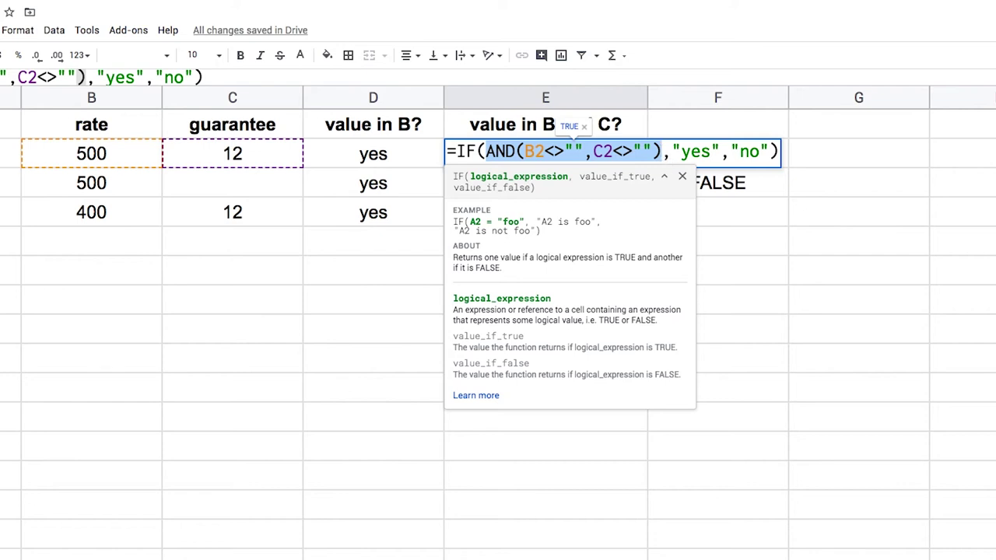
key("Return")
left_click_drag(711, 151, 716, 189)
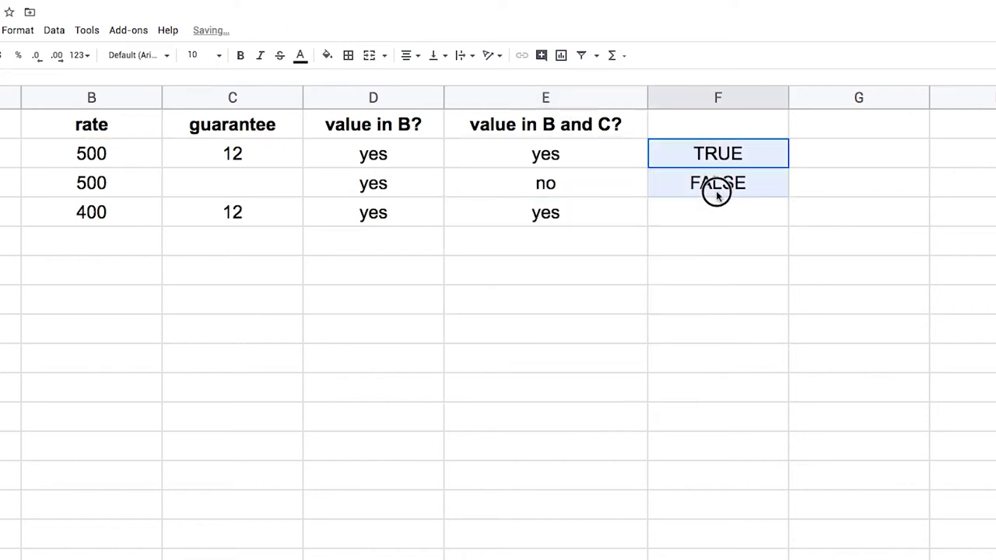
- Clear the TRUE/FALSE test results in F2:F3 and the outdated results in E3:E4
key("Delete")
left_click_drag(630, 173, 602, 220)
key("Delete")
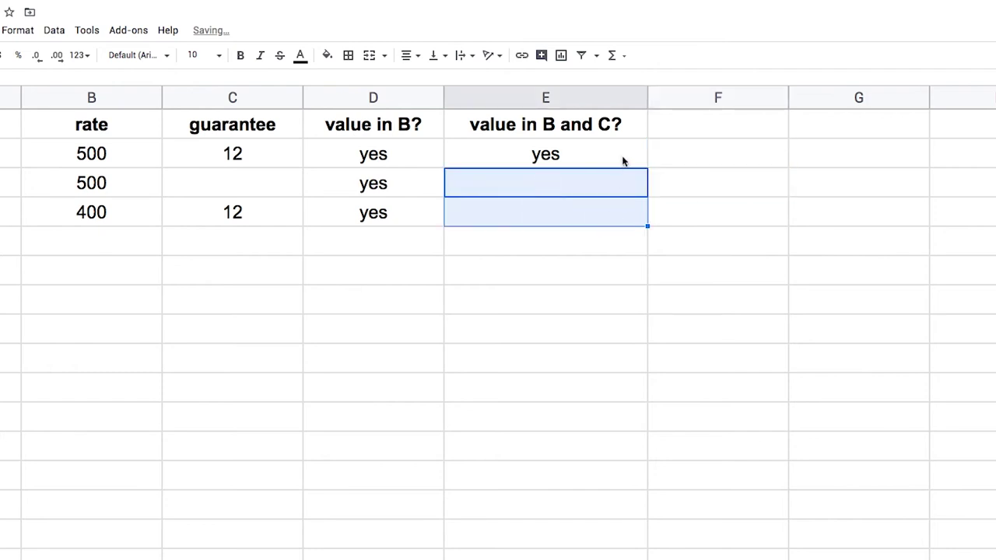
- Fill E2's AND formula down to E4 and check E3's formula, which returns no
left_click(638, 162)
left_click_drag(647, 168, 645, 218)
left_click(580, 188)
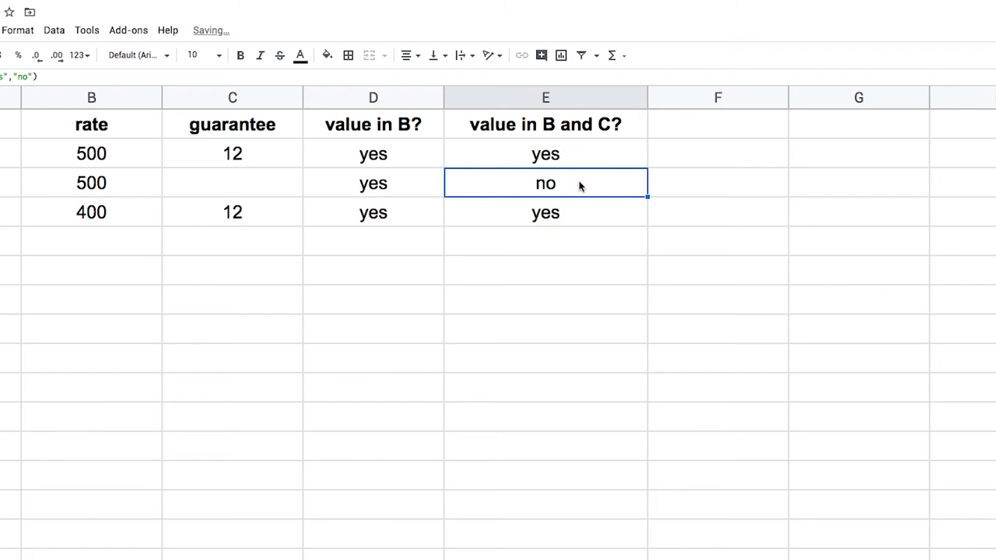
double_click(569, 182)
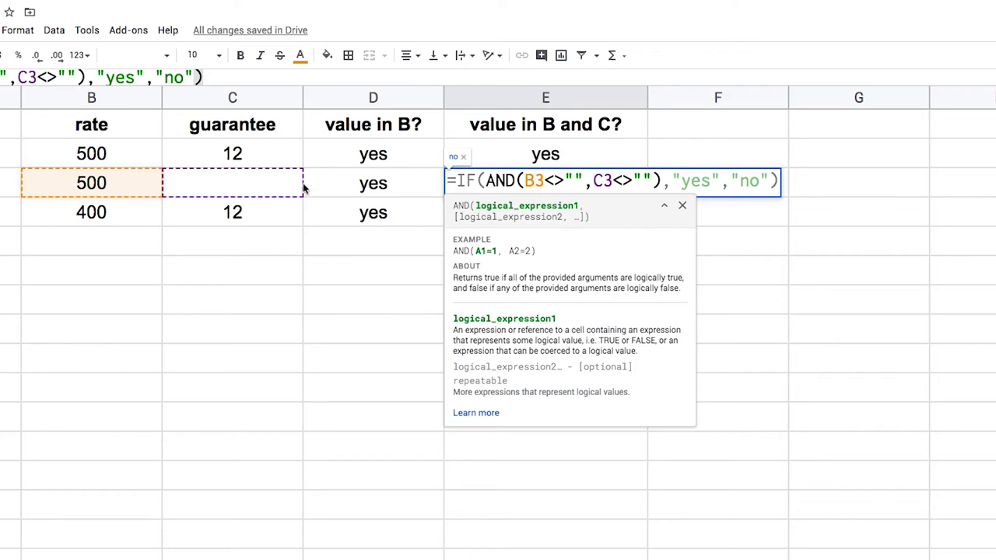
left_click_drag(730, 180, 768, 180)
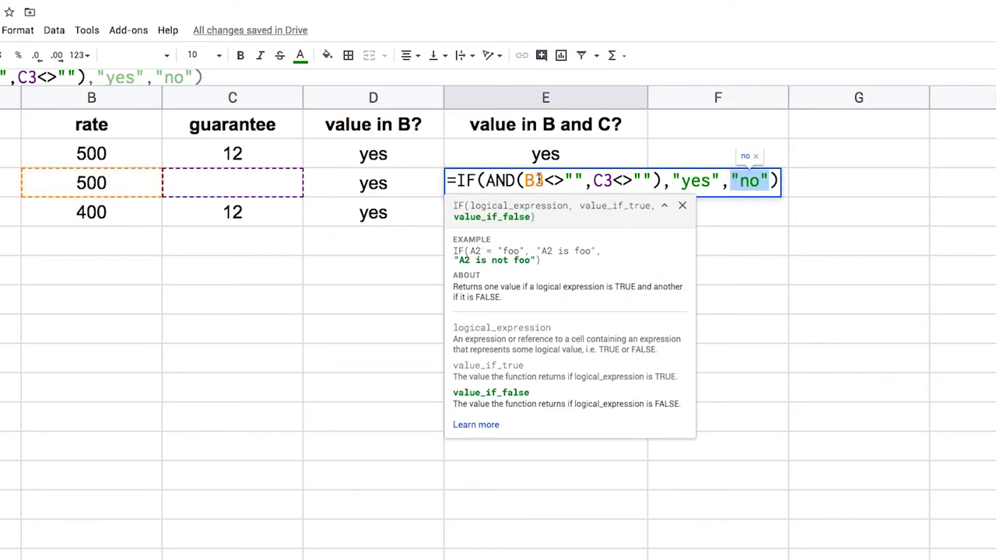
key("Return")
left_click(694, 126)
- Head column F 'value in B or C?', widen it and centre its contents
type("value in B or C?")
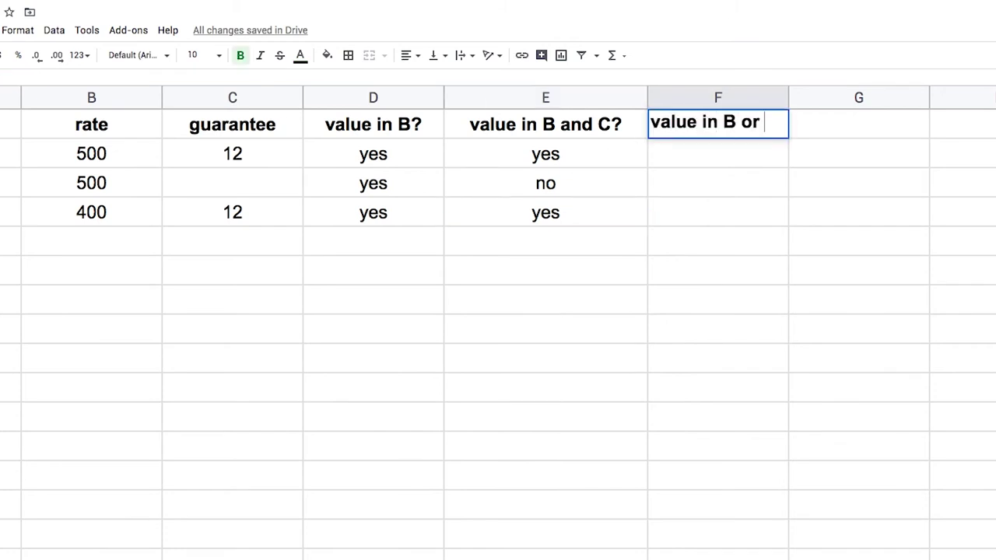
key("Return")
left_click_drag(787, 98, 875, 98)
left_click(760, 98)
key("ctrl+shift+e")
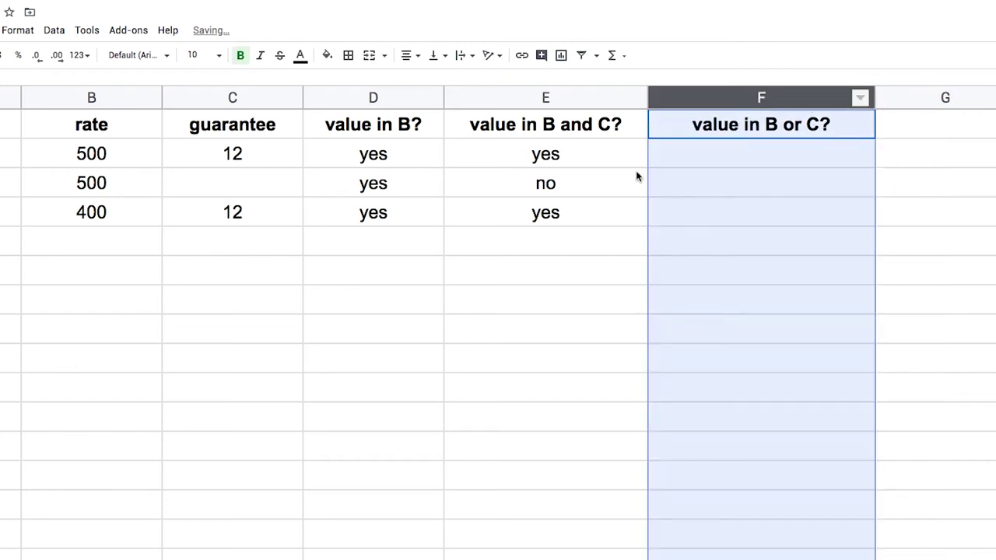
- Copy E2's yes/no formula into F2
left_click(577, 165)
double_click(588, 161)
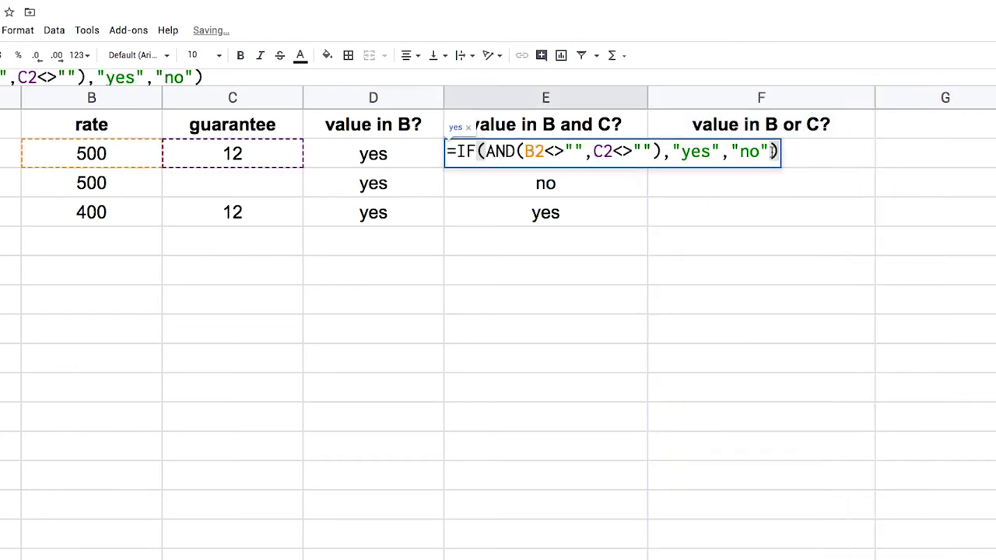
key("ctrl+a")
left_click(764, 154)
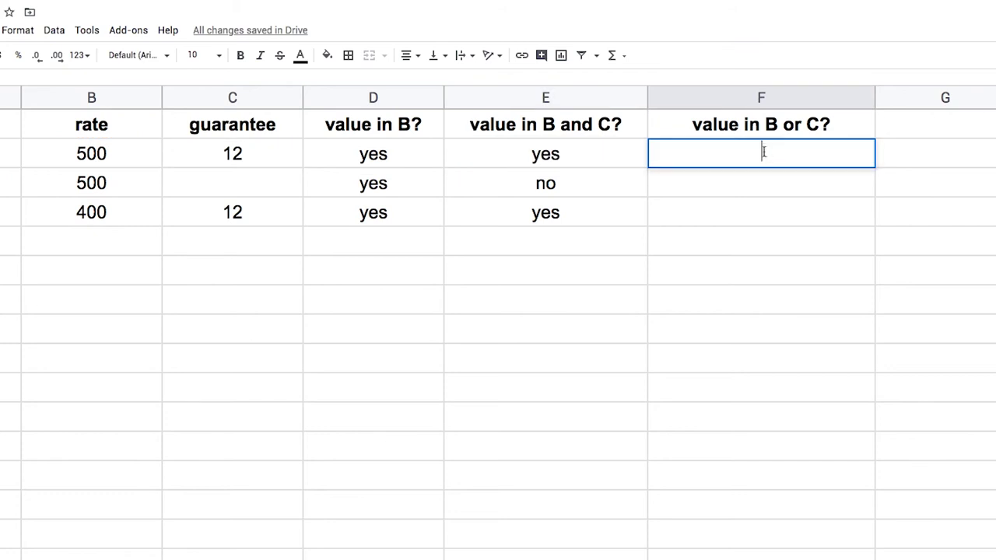
key("Left")
key("Return")
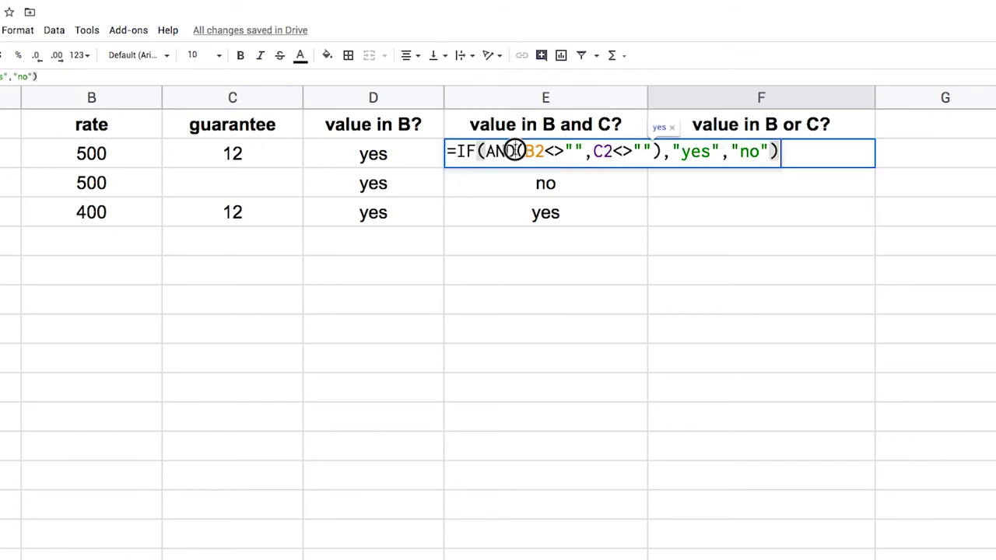
- Change F2's AND to OR and fill the formula down to F4
double_click(489, 151)
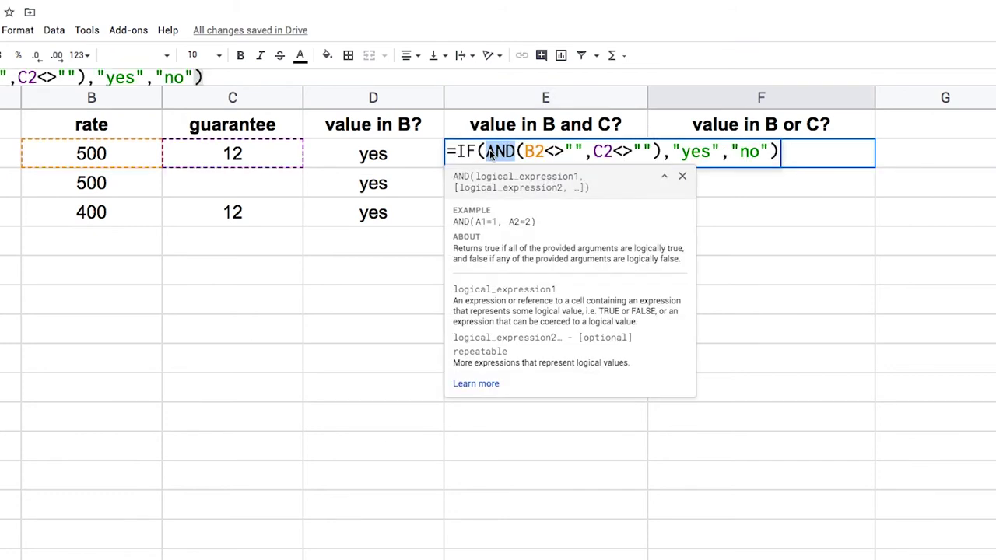
type("OR")
left_click(513, 151)
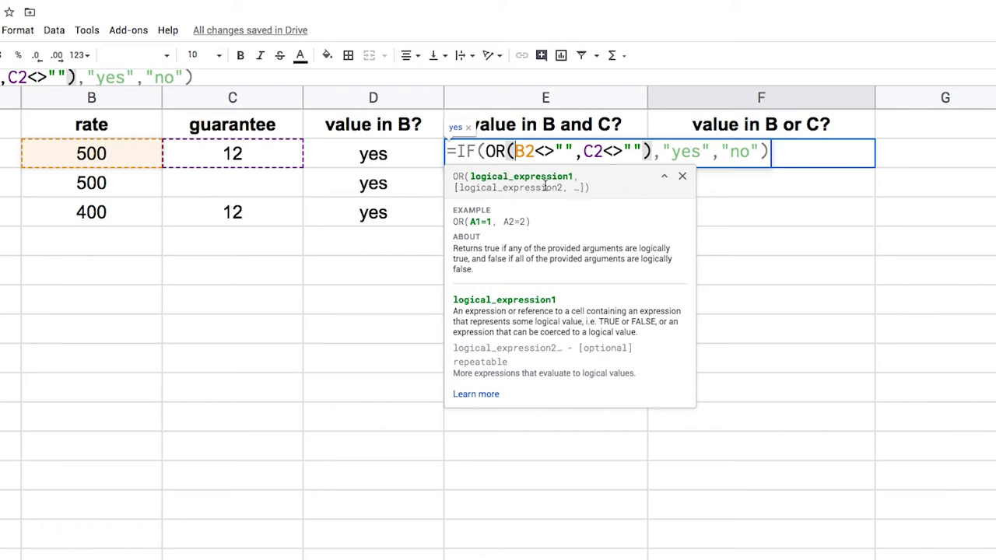
left_click(785, 156)
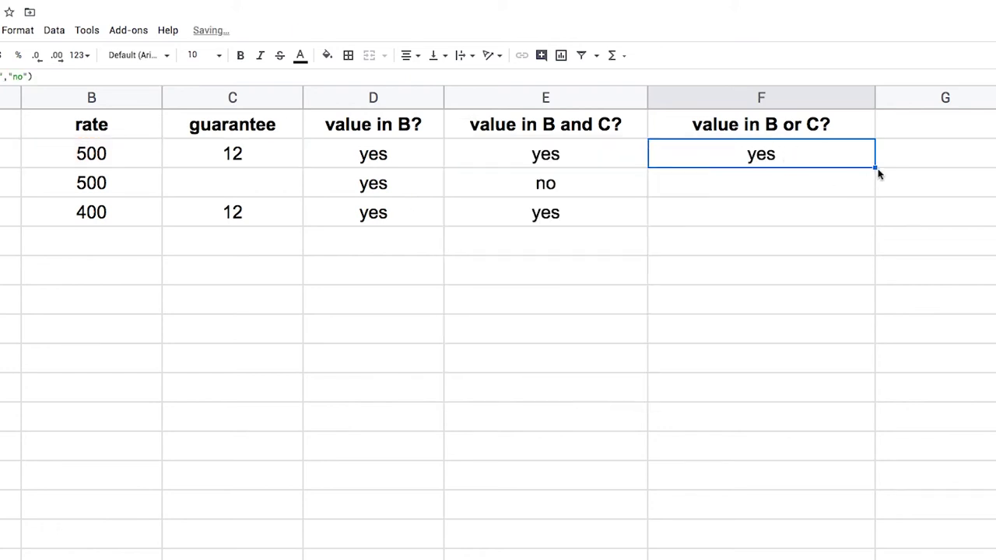
left_click_drag(874, 167, 874, 218)
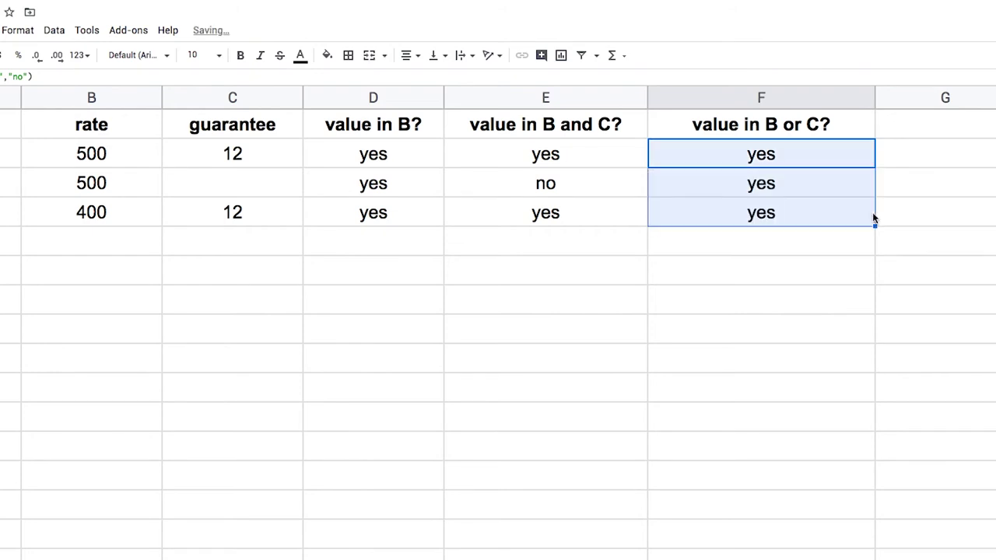
left_click(122, 189)
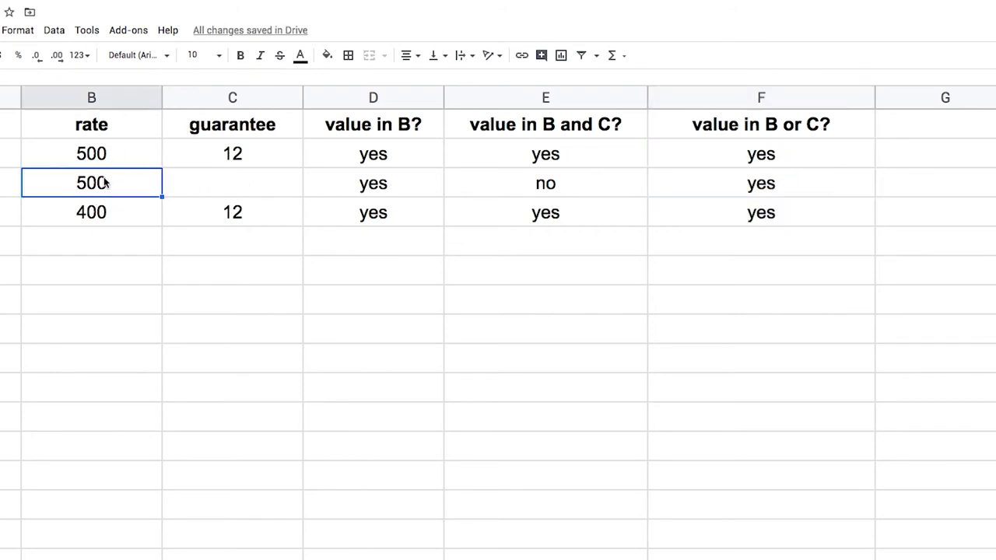
key("Delete")
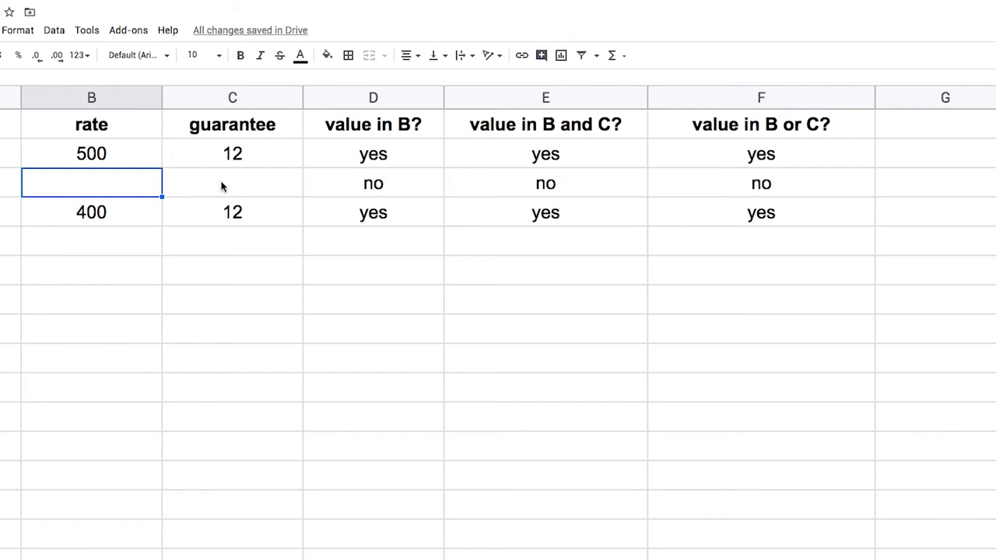
key("ctrl+z")
left_click(776, 161)
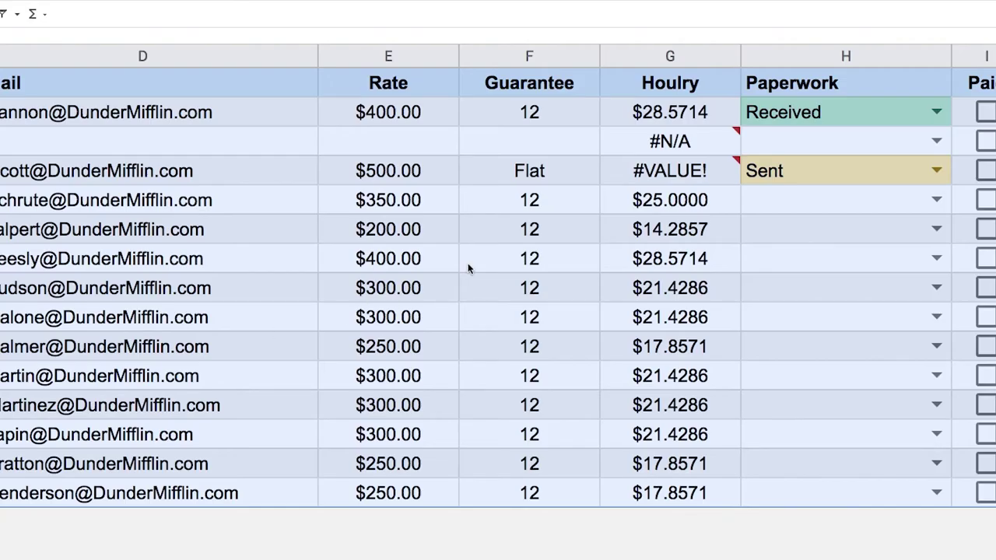
- Inspect G3's #N/A Hourly error against the empty Rate E3 and Guarantee F3
left_click(673, 146)
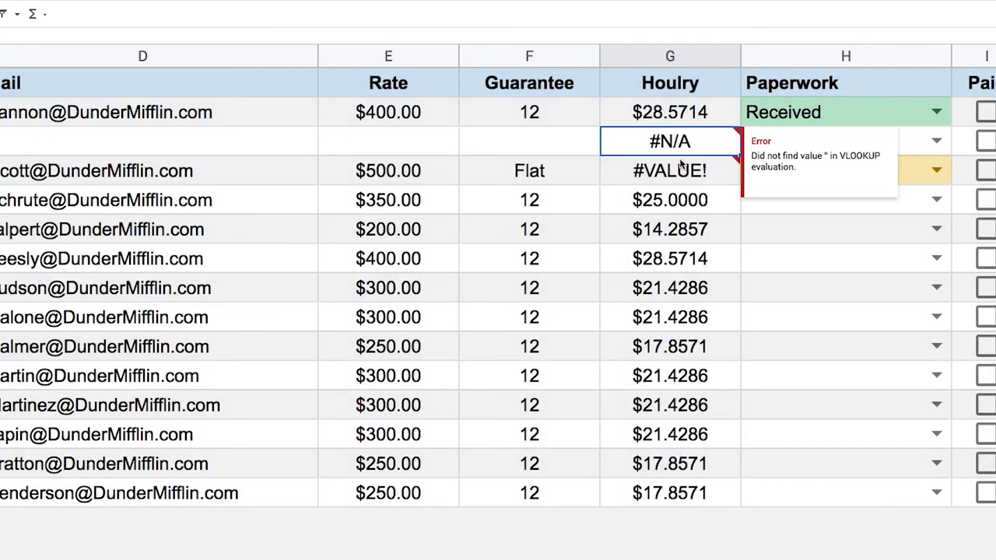
left_click(437, 152)
left_click(554, 153)
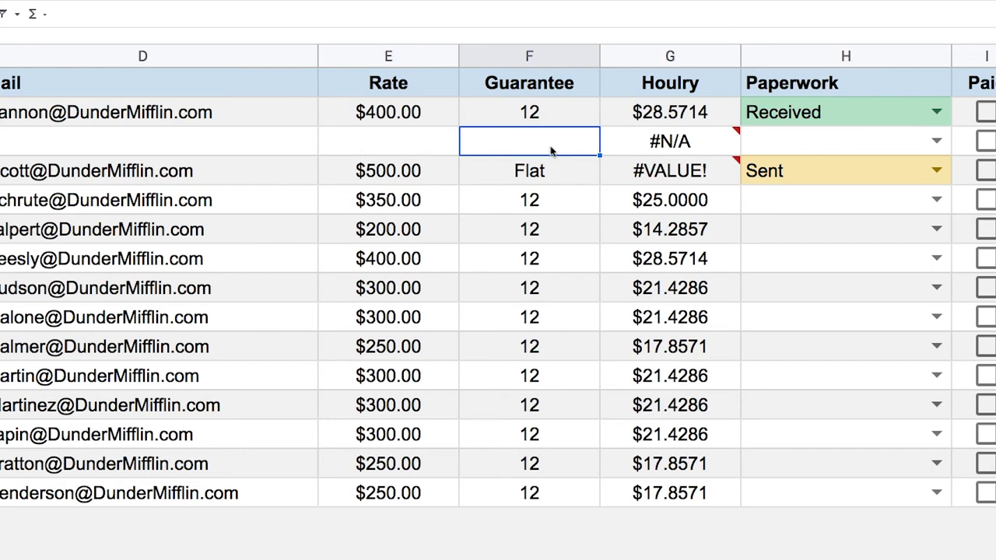
left_click(422, 150)
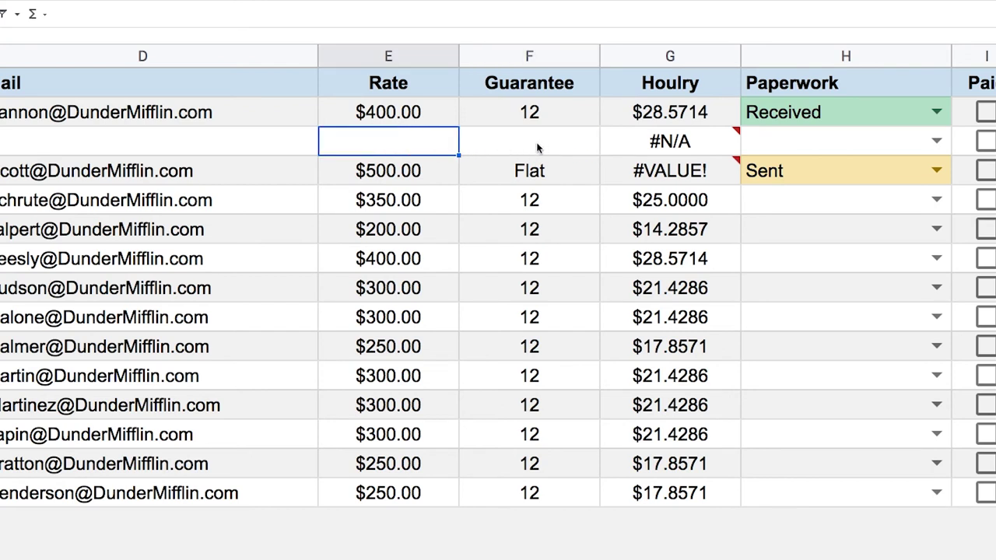
- Open G3's formula in an enlarged formula bar and insert IF( after the equals sign
mouse_move(644, 144)
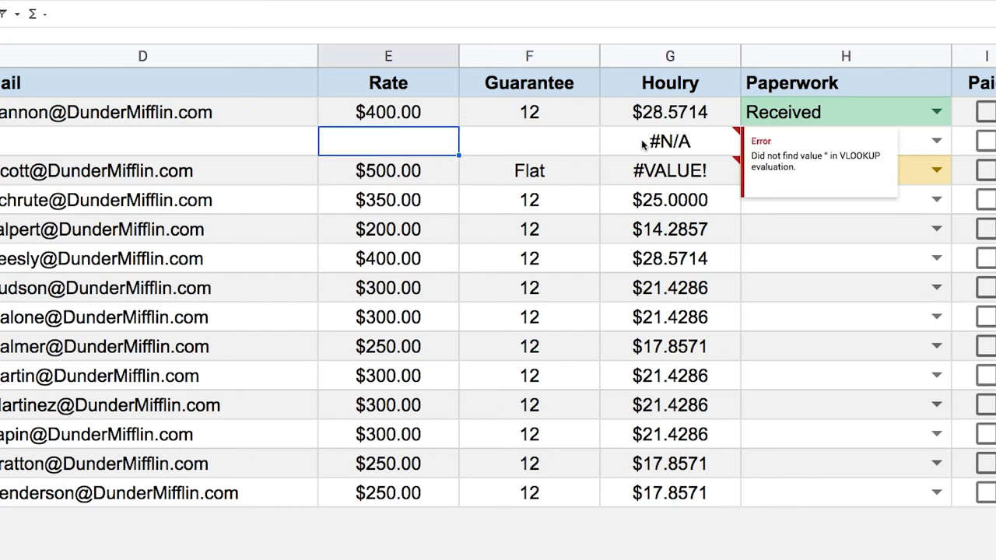
left_click(645, 144)
double_click(645, 141)
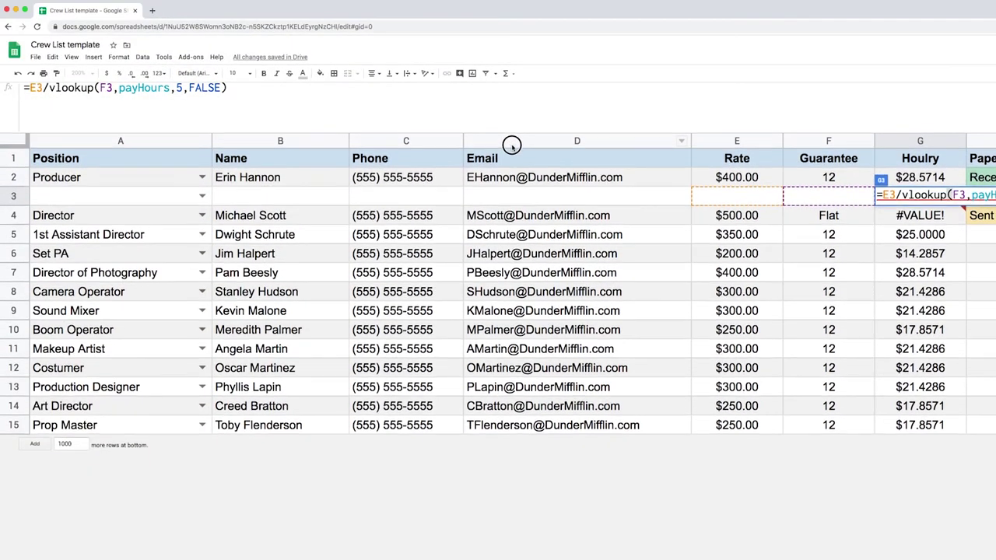
left_click_drag(511, 145, 524, 184)
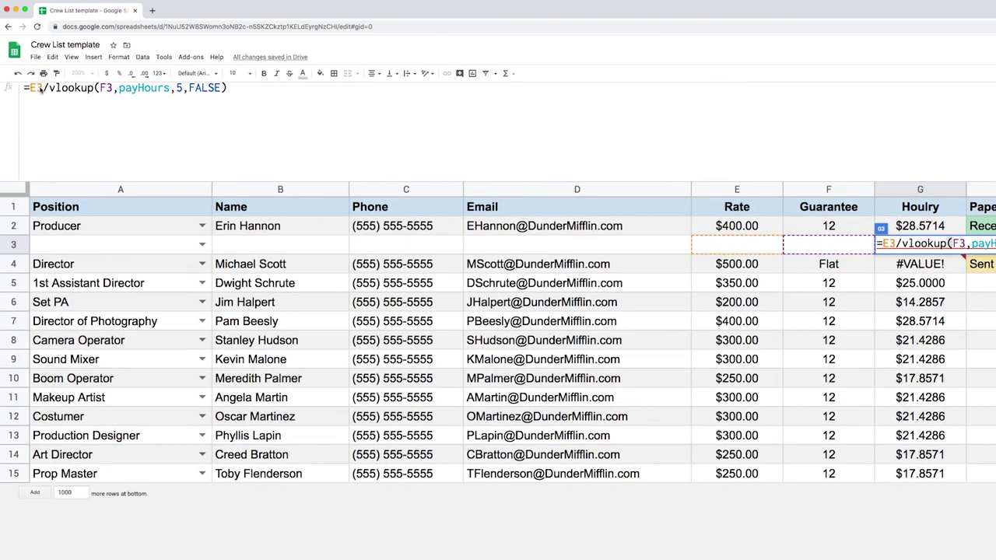
left_click(42, 90)
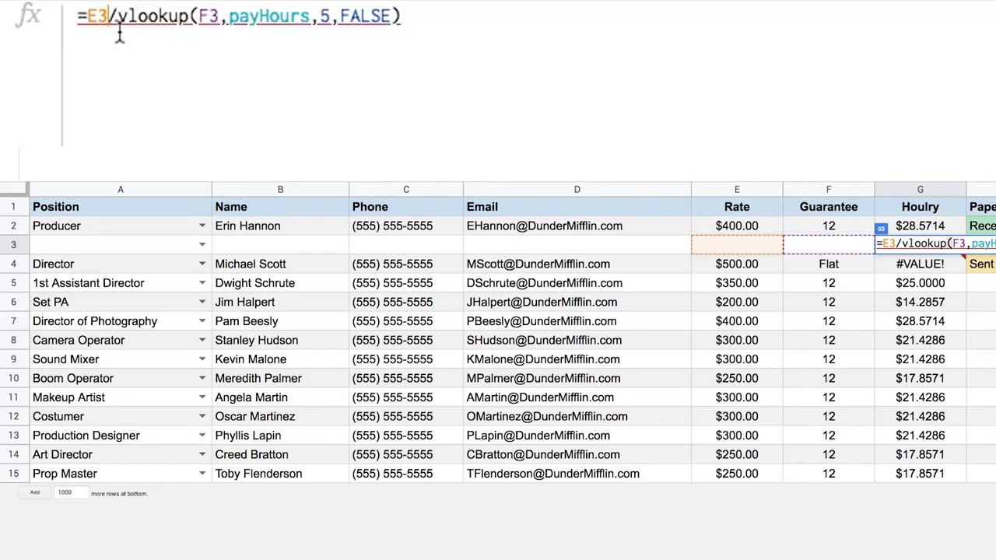
left_click(118, 17)
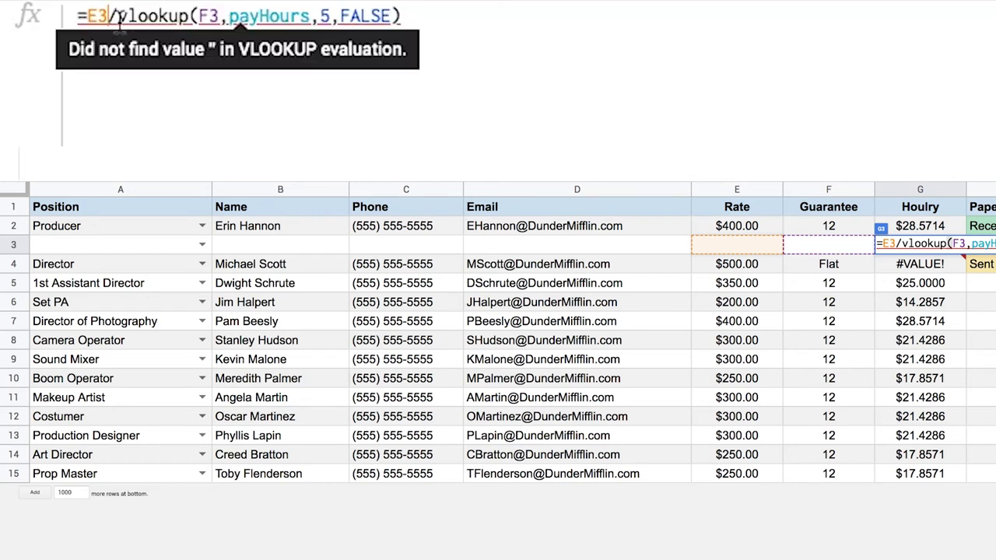
left_click(89, 17)
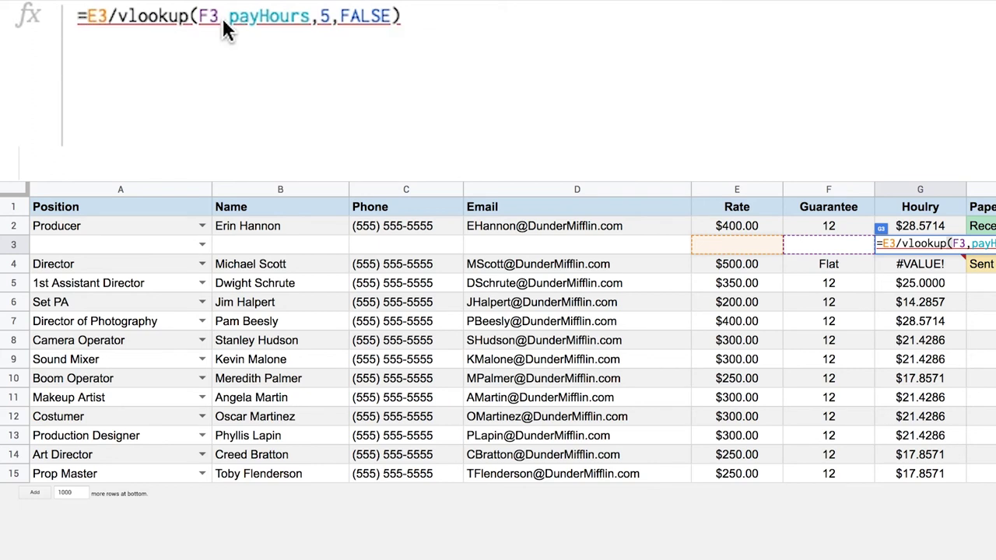
type("IF(")
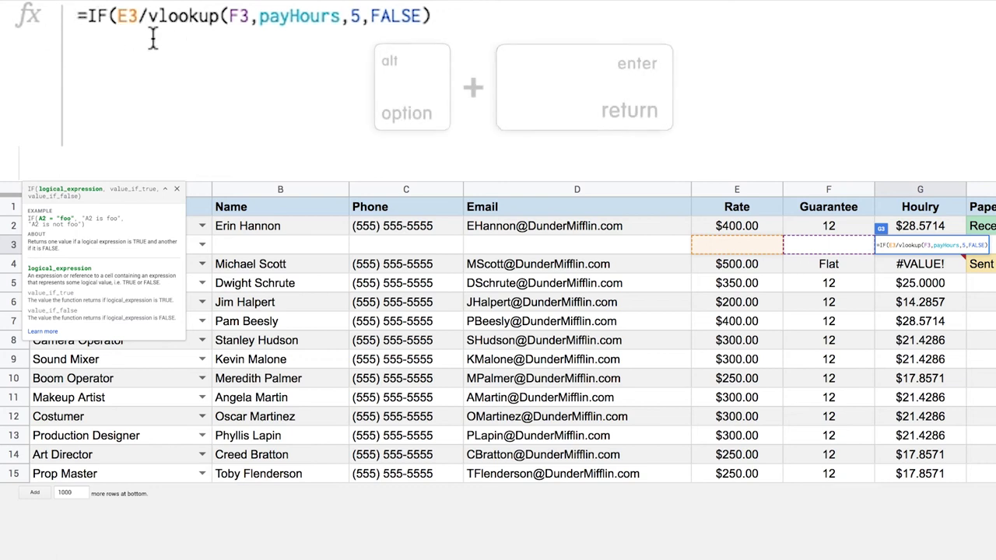
- Put the lookup on its own line and add the E3<>"" condition to G3's IF
key("alt+Return")
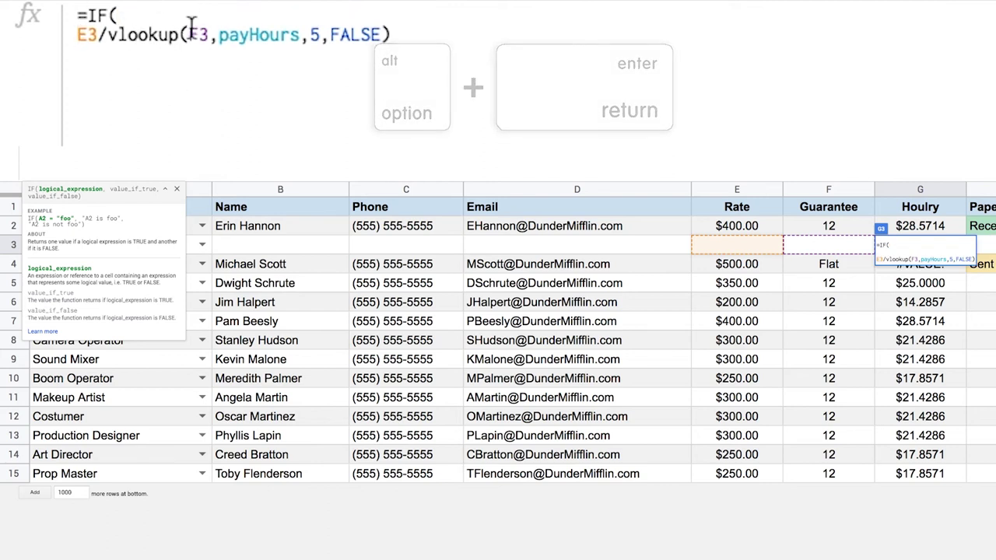
left_click(78, 35)
left_click(397, 31, "shift")
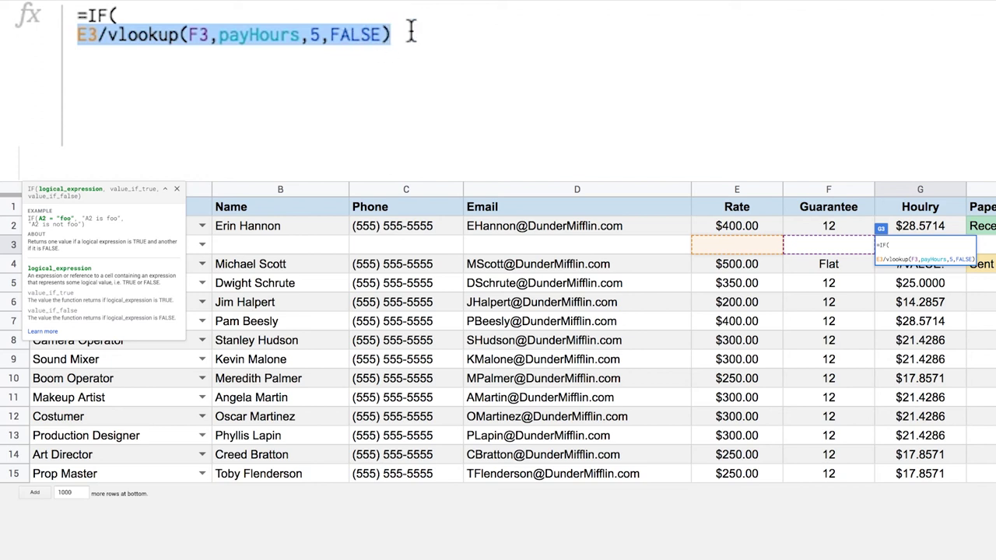
left_click(153, 17)
left_click(80, 35)
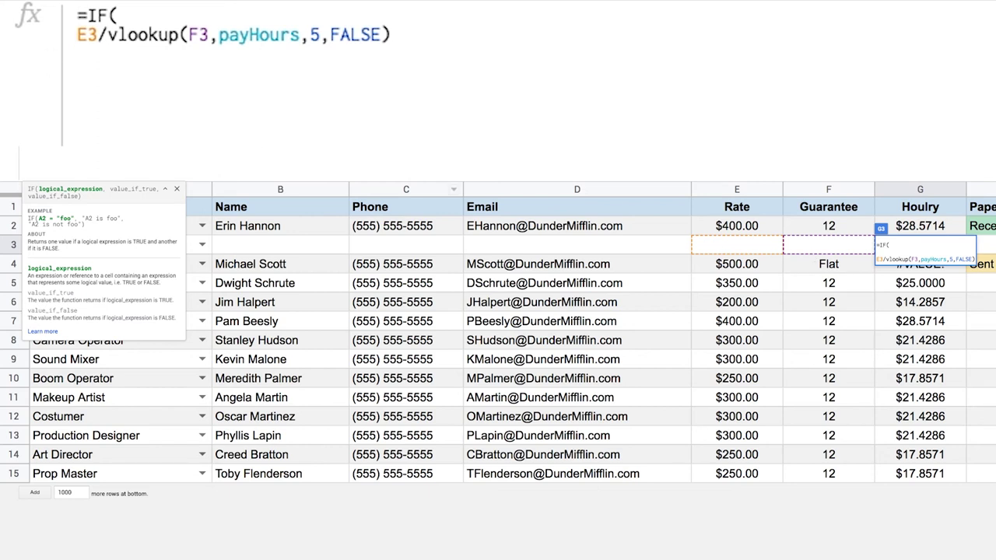
left_click_drag(80, 36, 448, 43)
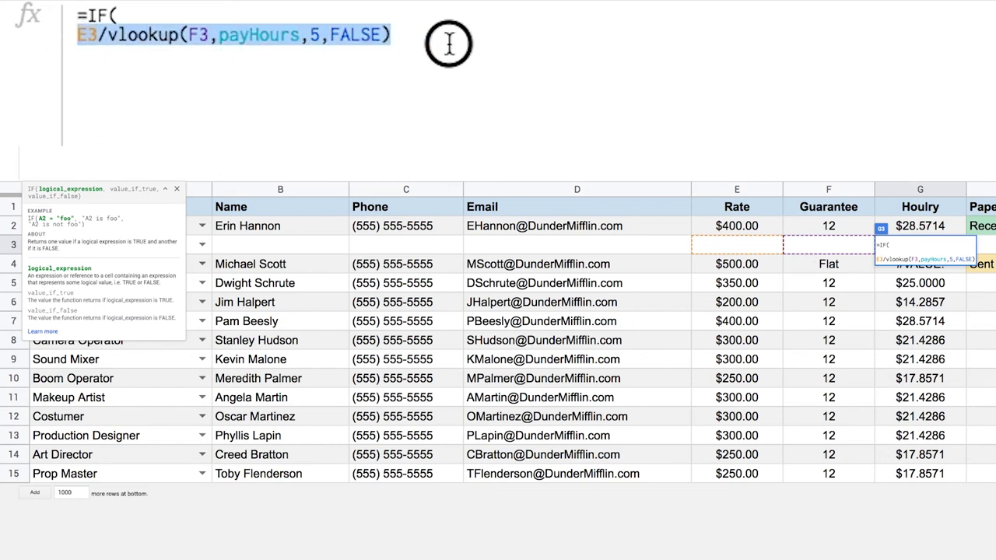
left_click(156, 14)
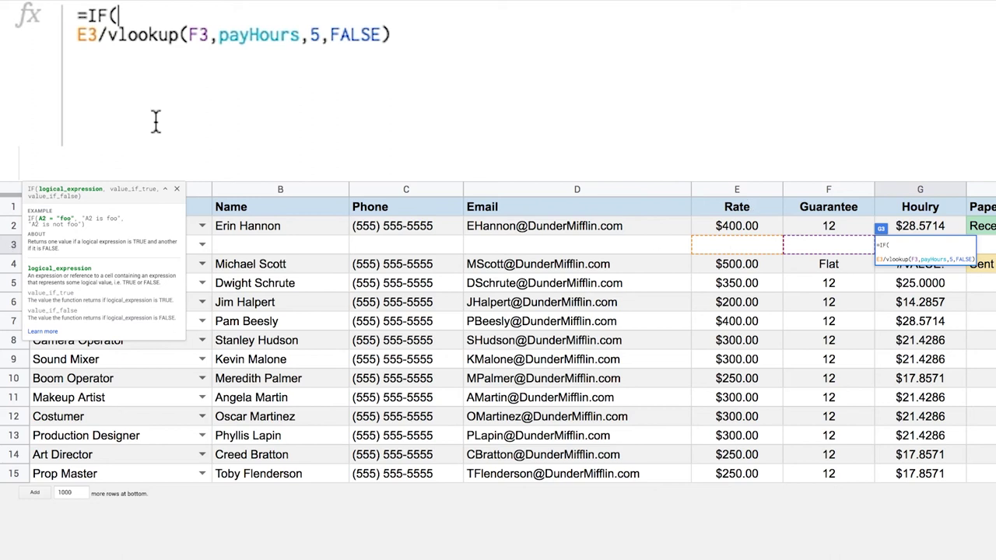
type("E3")
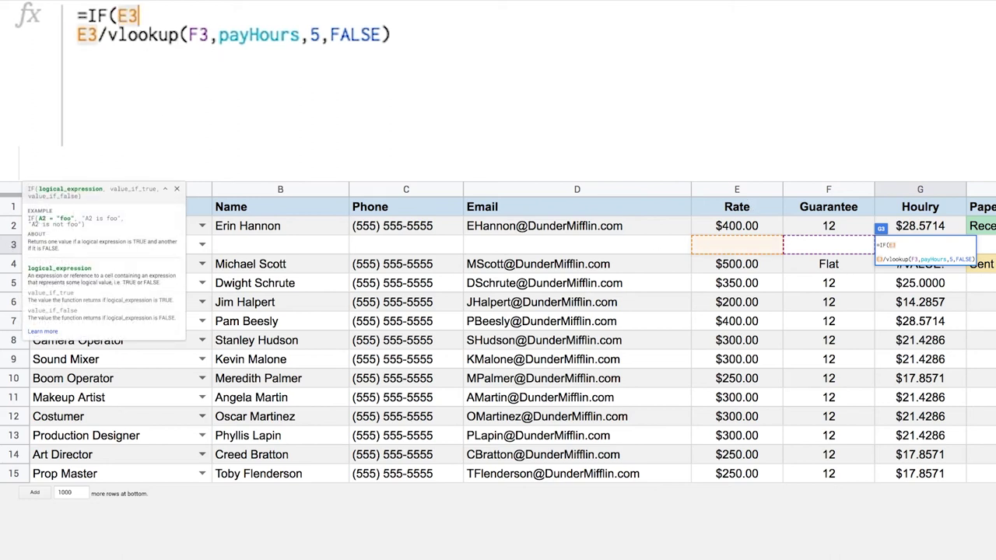
type("<>\"\"")
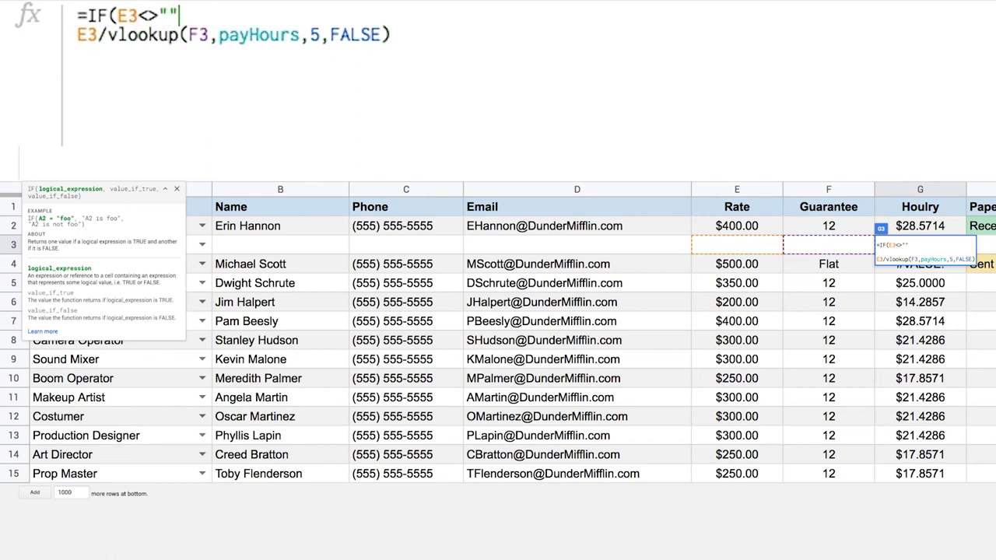
type(",")
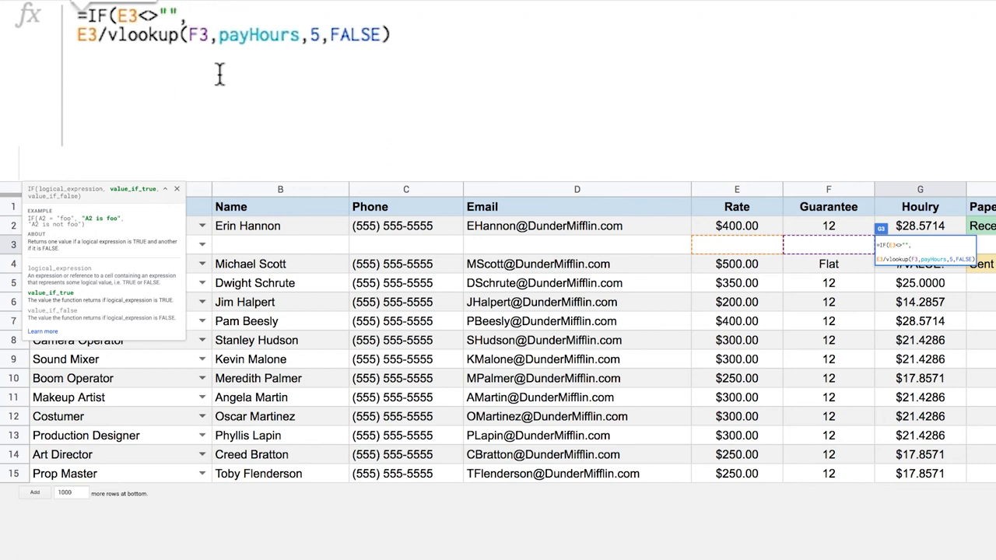
- Add a "" false result after the lookup expression and commit G3's IF formula
left_click_drag(80, 35, 399, 35)
left_click(400, 39)
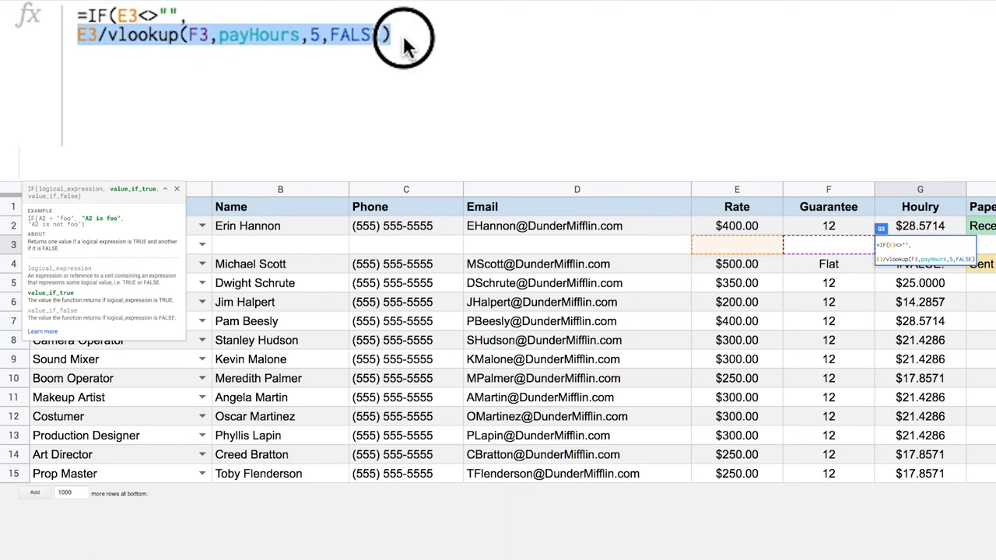
type(",")
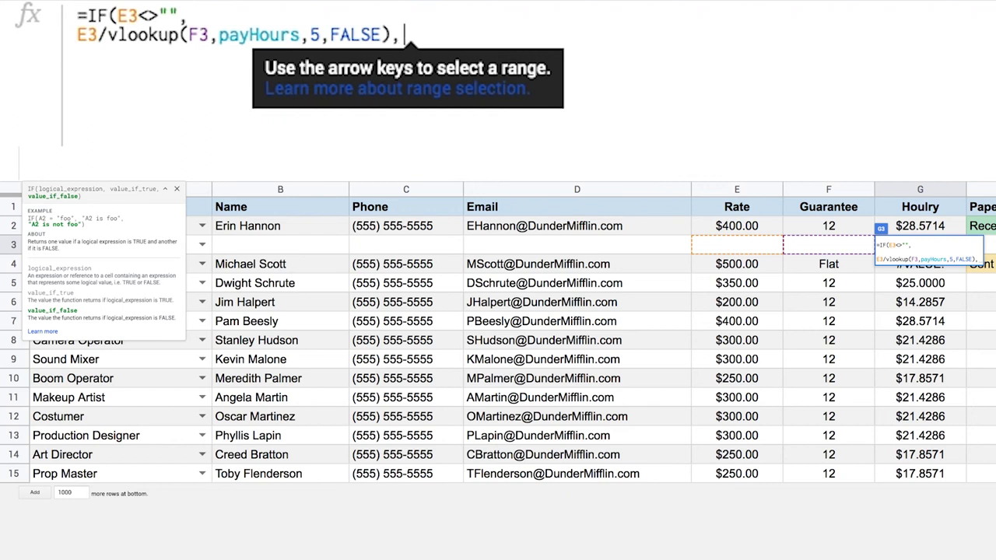
key("ctrl+Return")
type("\"\"")
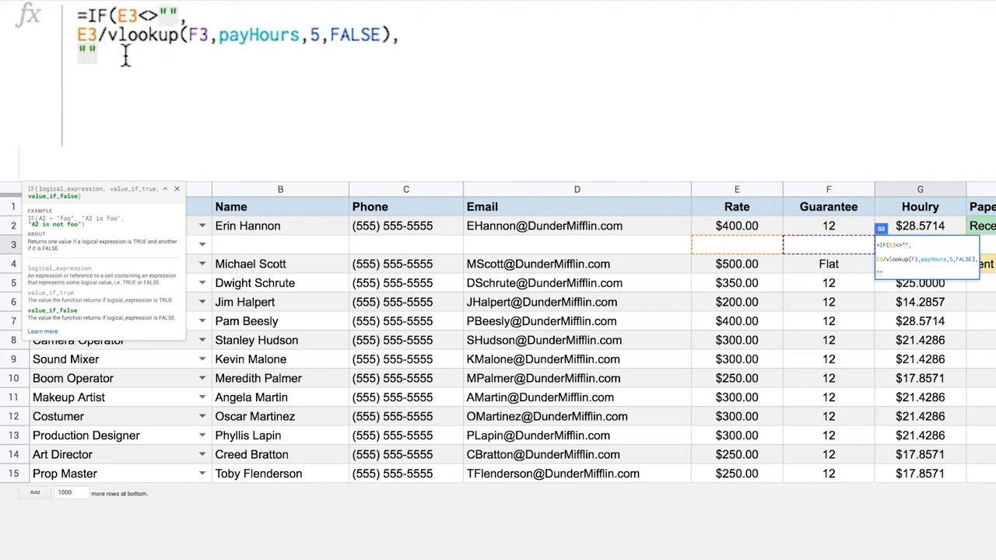
type(")")
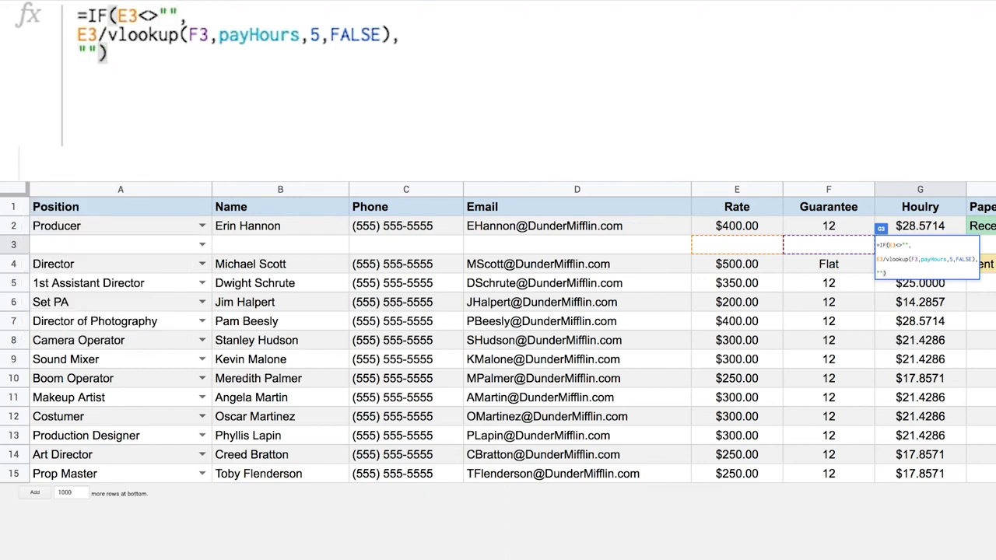
key("Return")
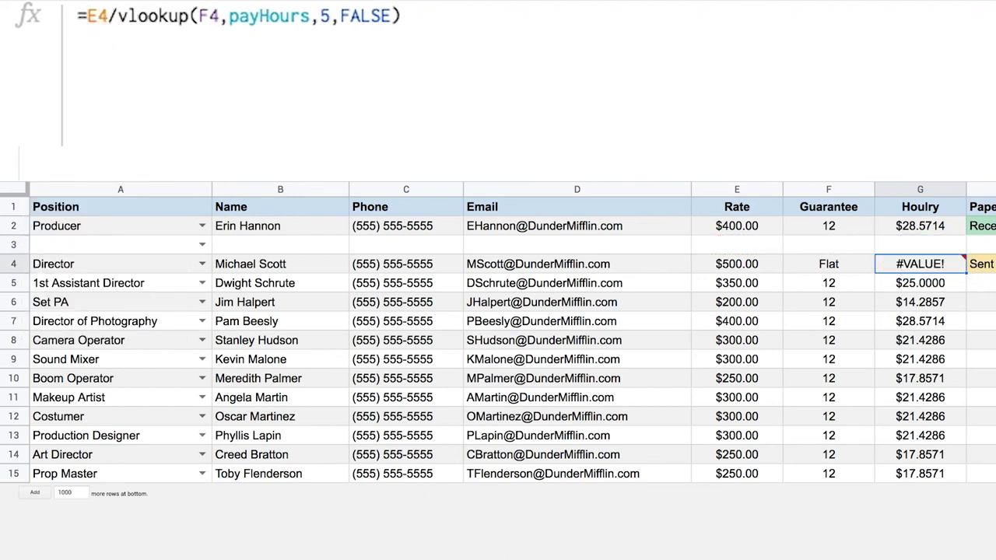
- Enter a rate of 400 in E3 and check G3's result
left_click(943, 244)
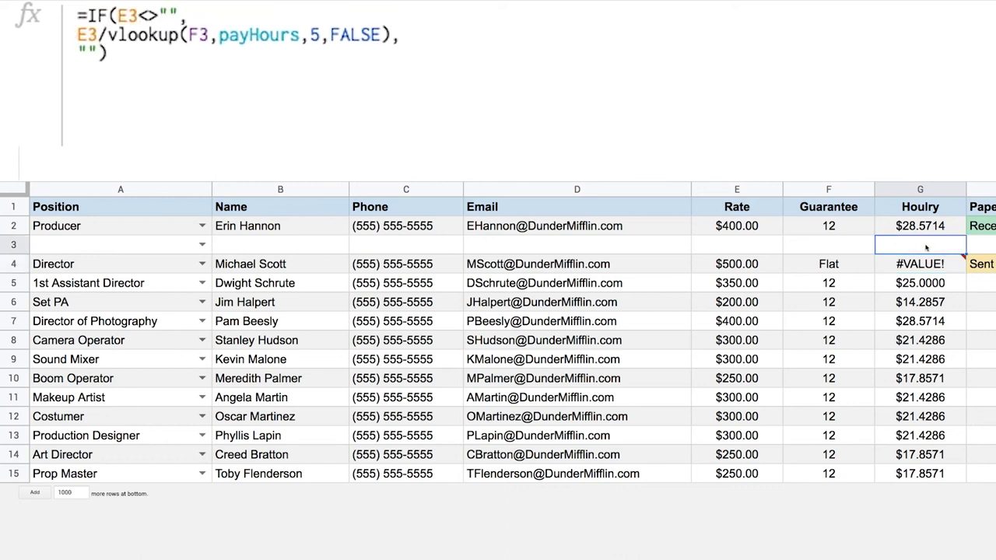
left_click(754, 251)
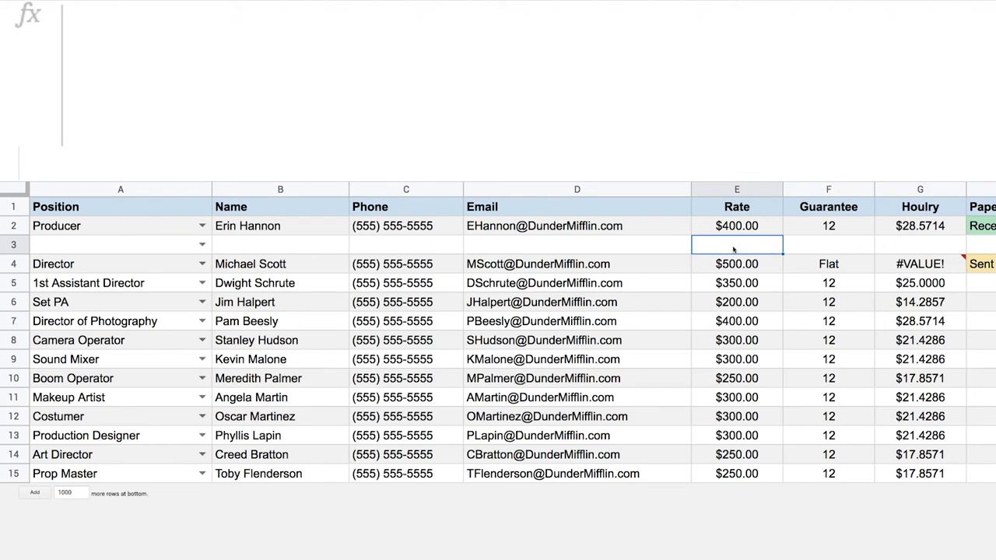
type("400")
key("Tab")
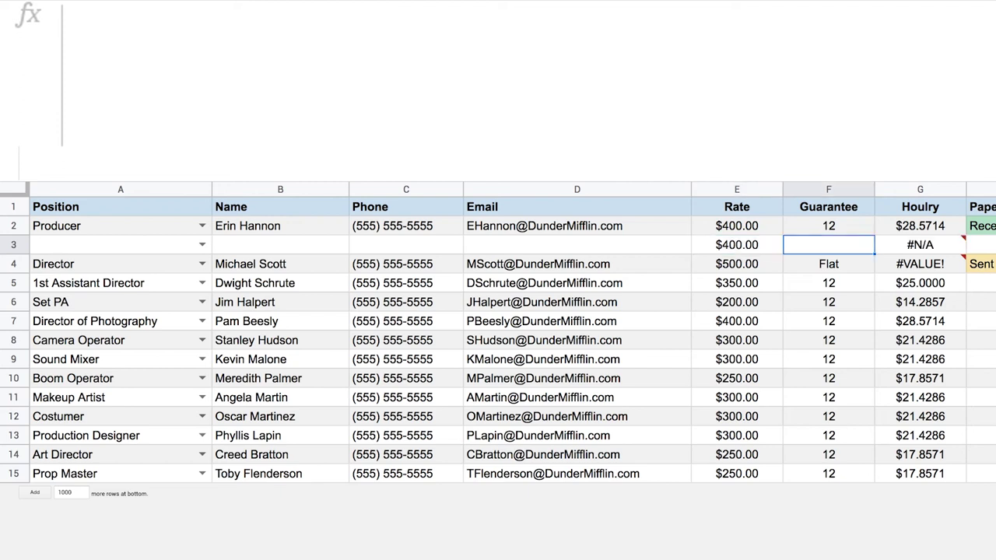
left_click(932, 249)
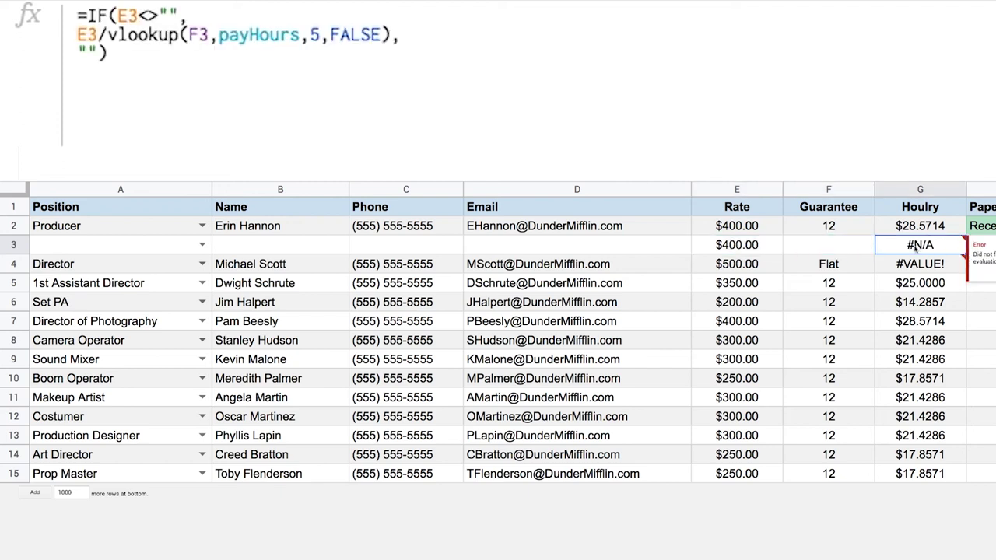
- Wrap G3's condition in AND( with a second test F3<>""
left_click(120, 16)
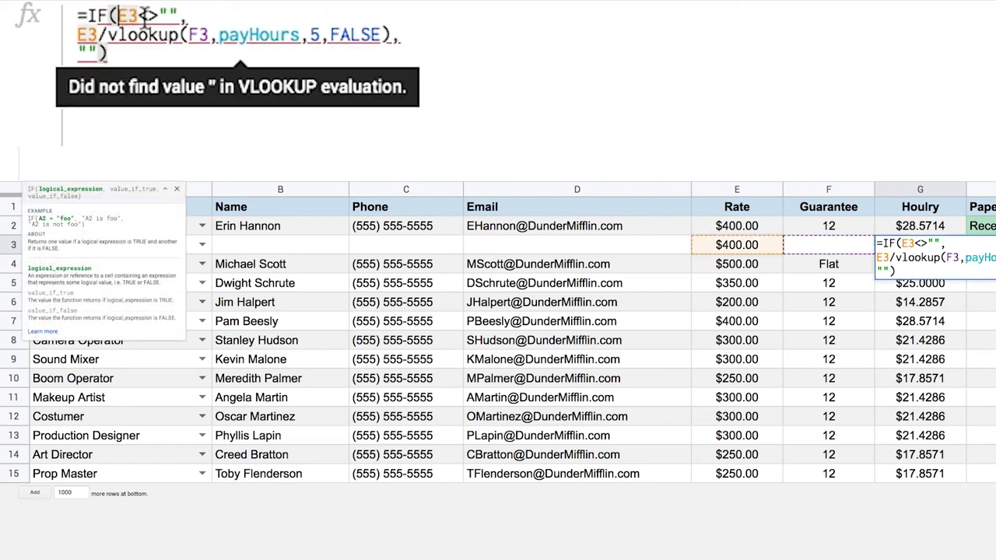
key("ctrl+Return")
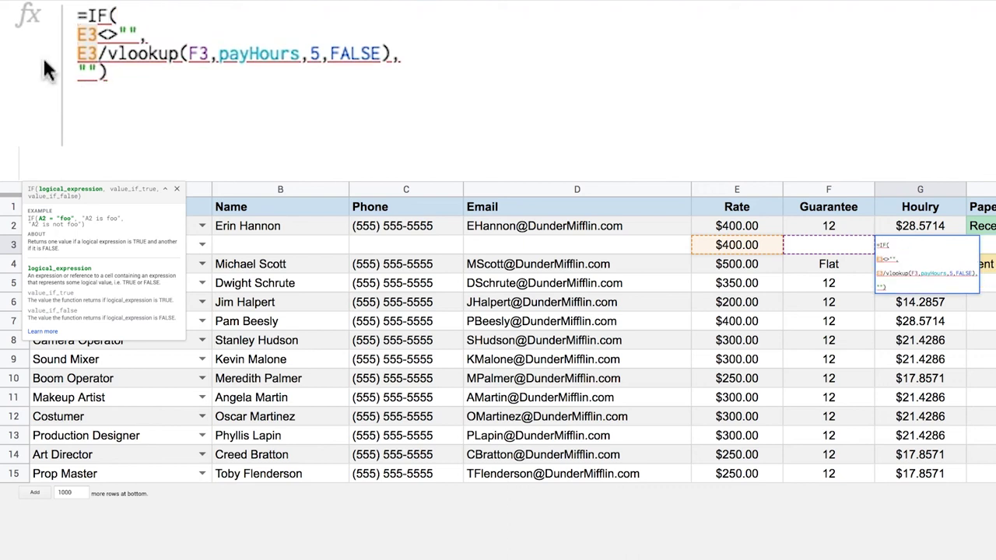
type("AND(")
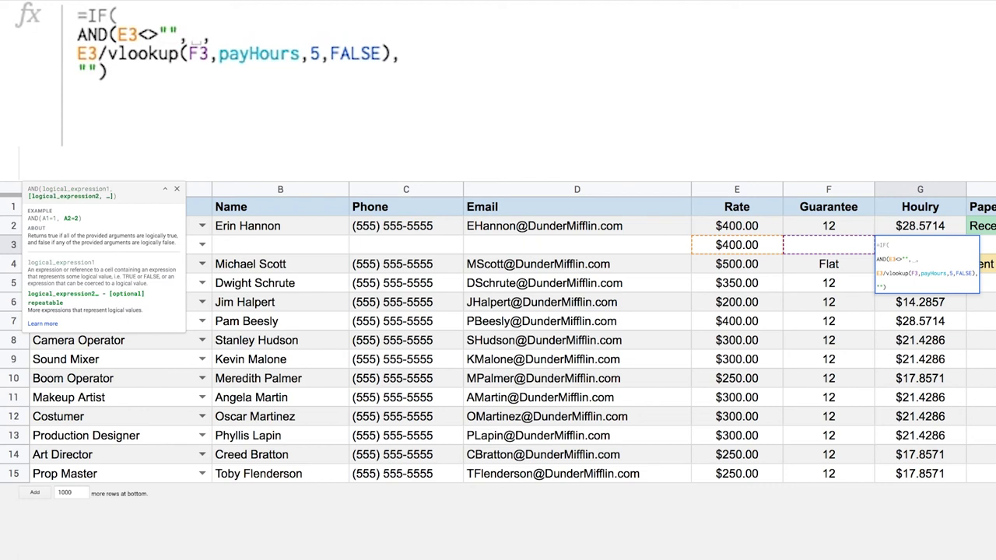
type("F3<>\"\"")
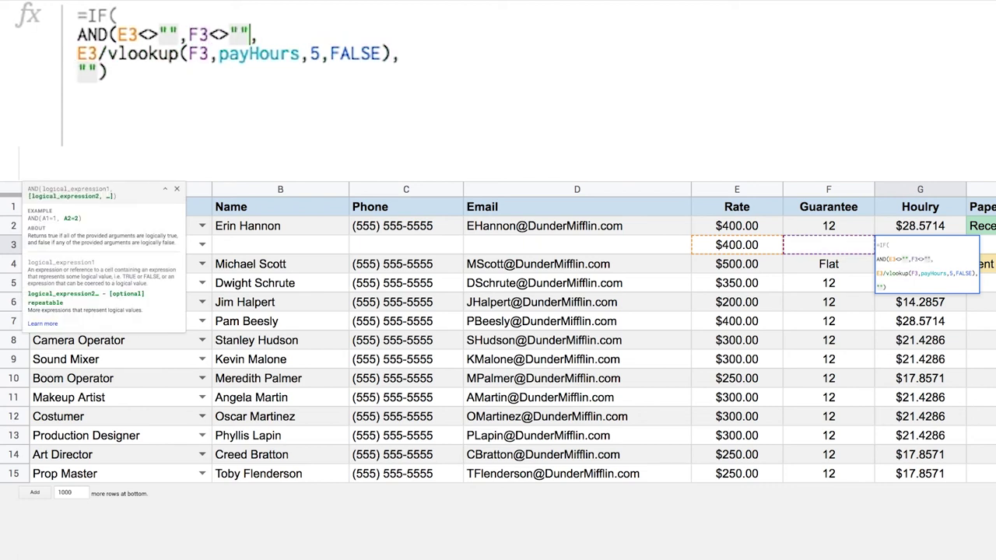
type(")")
left_click(260, 34)
type(",")
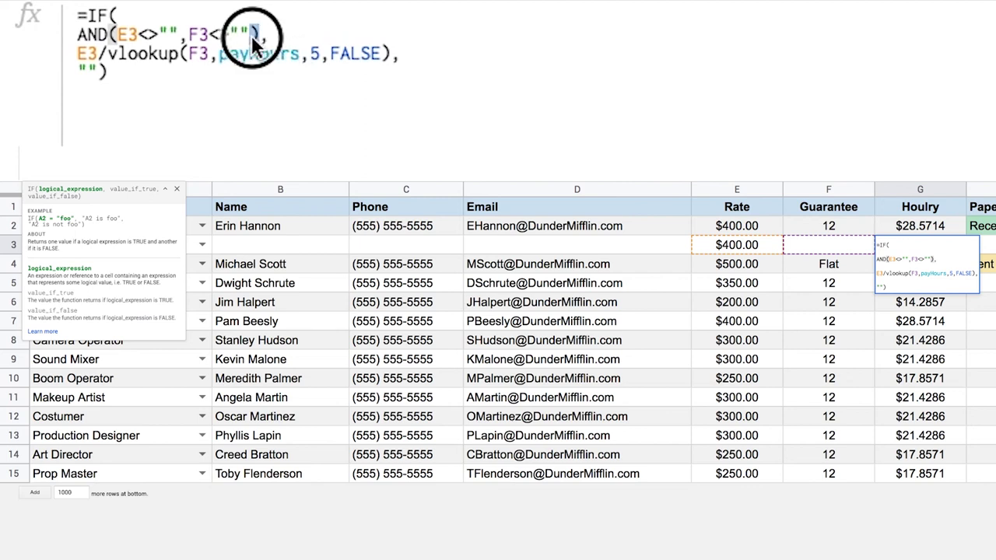
left_click_drag(255, 35, 68, 47)
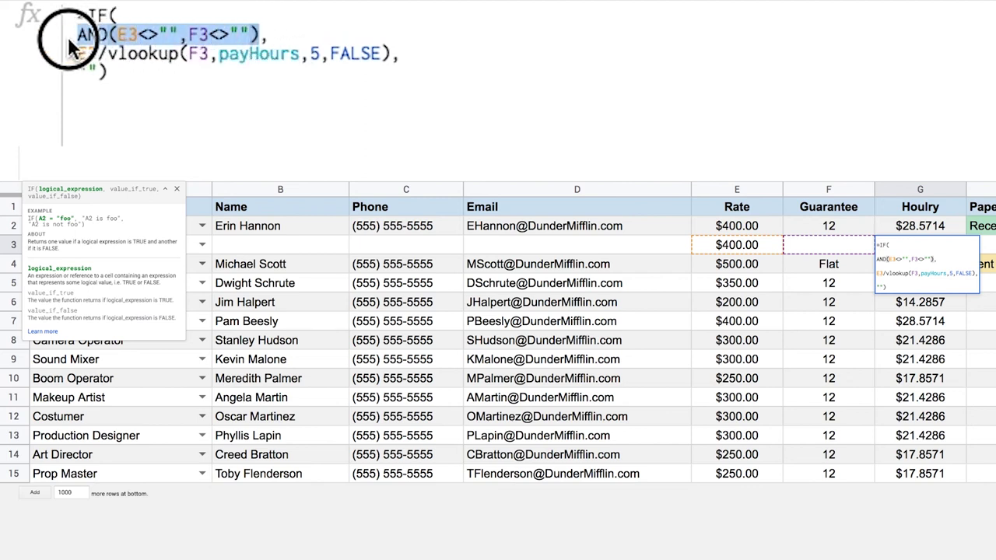
left_click(260, 32)
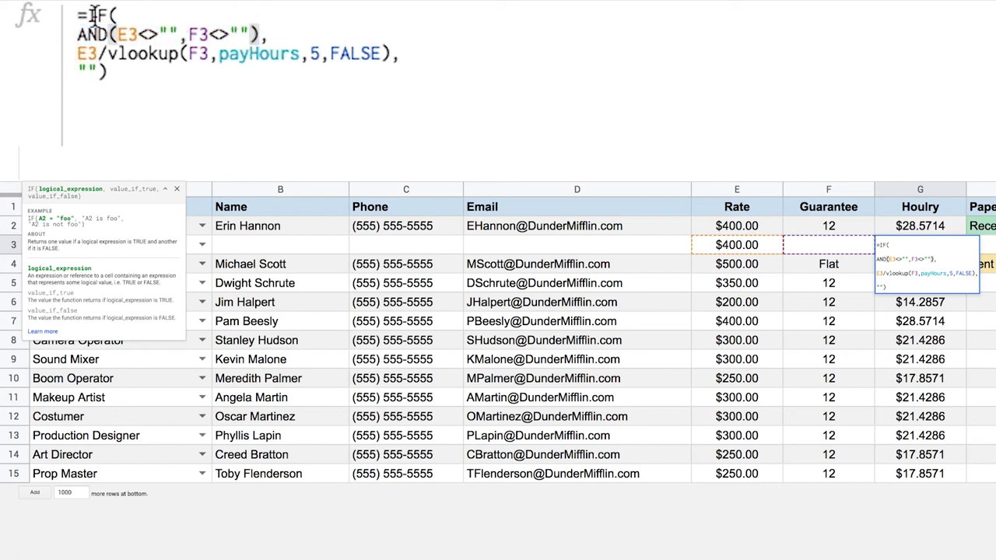
- Fix the commas between the AND condition, lookup and blank result, then commit G3
left_click(251, 33)
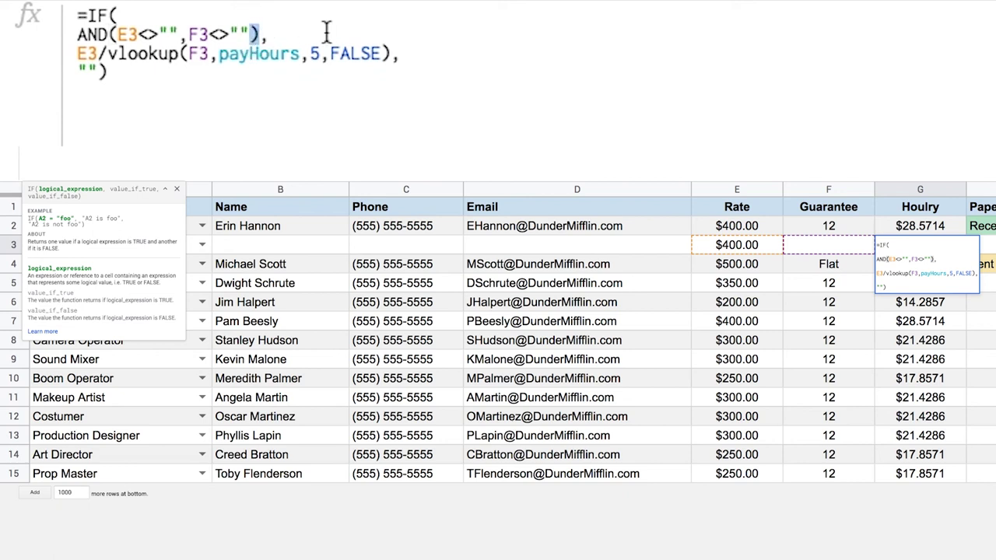
left_click_drag(399, 53, 62, 55)
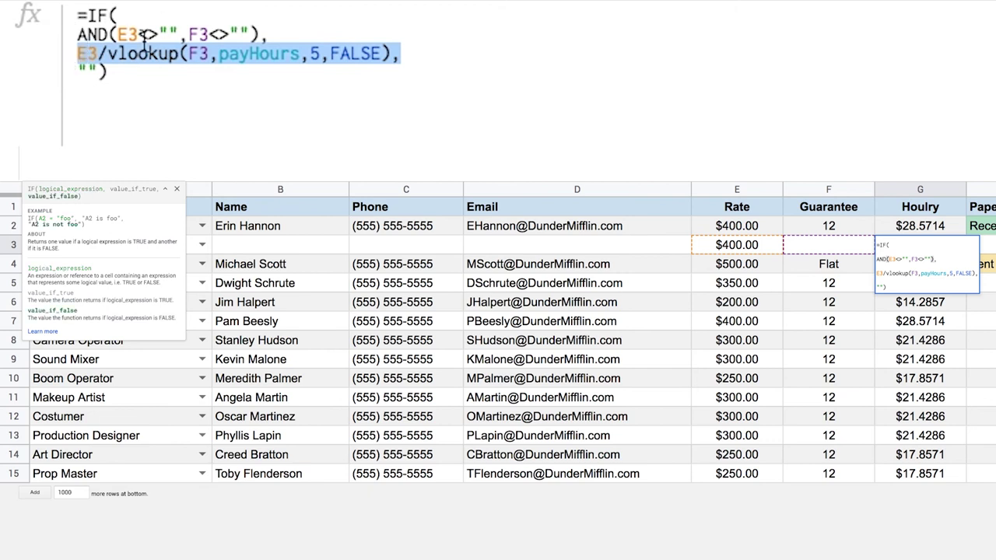
left_click(261, 32)
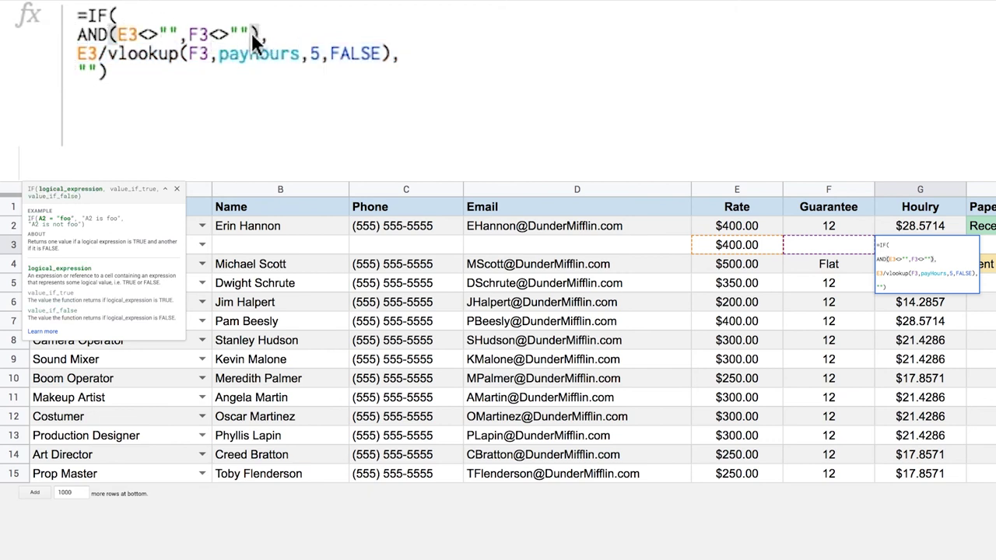
type(",")
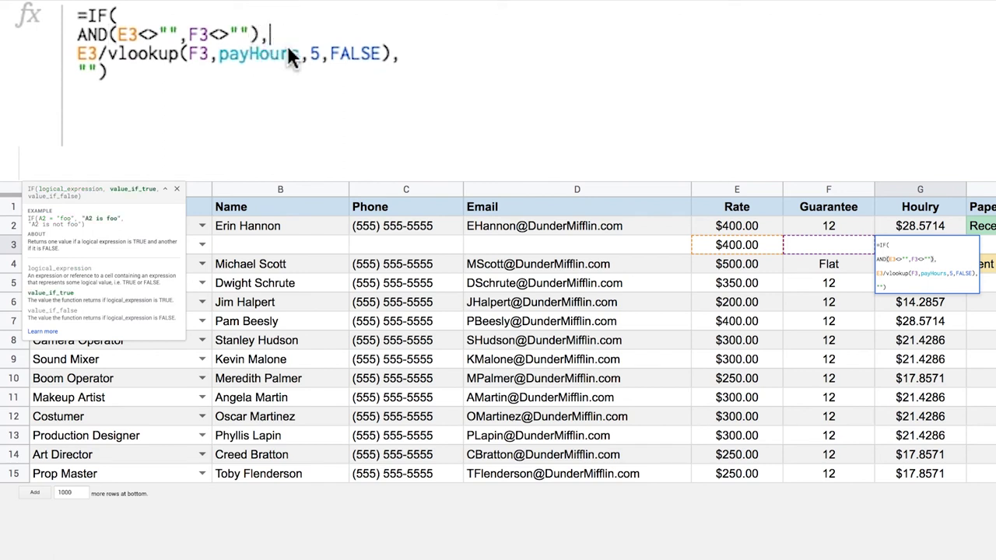
left_click(393, 53)
type(",")
left_click(144, 71)
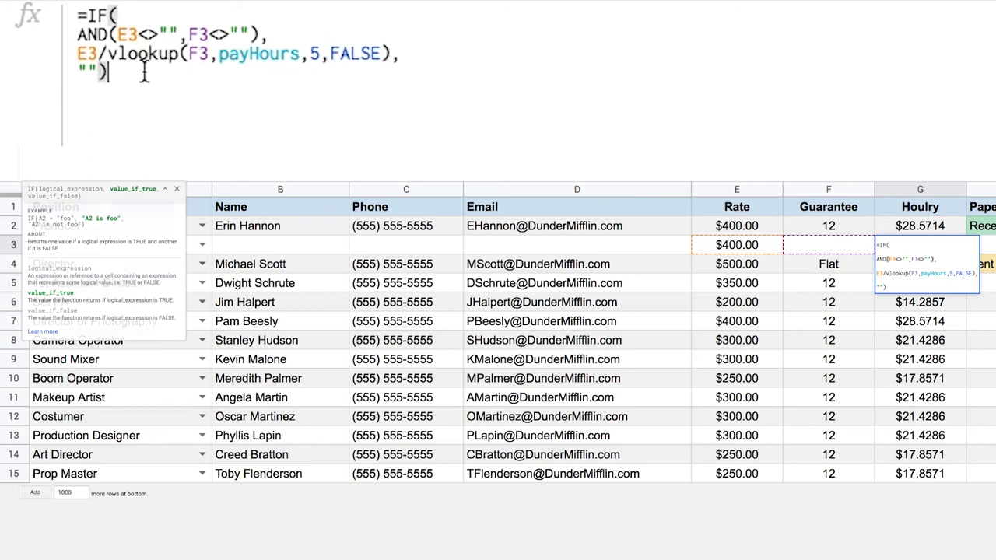
key("Return")
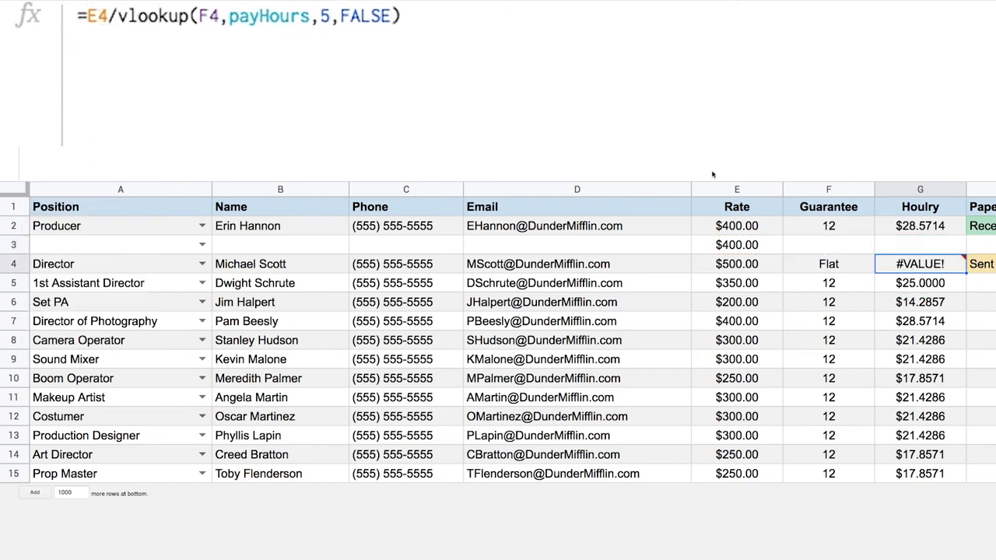
- Enter a guarantee of 12 in F3
left_click(933, 246)
left_click(824, 245)
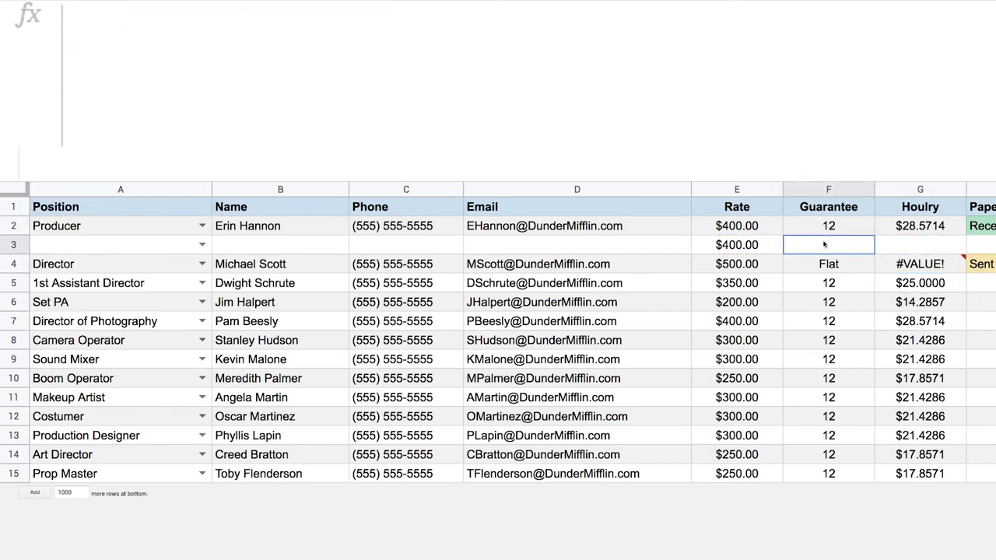
type("12")
key("Return")
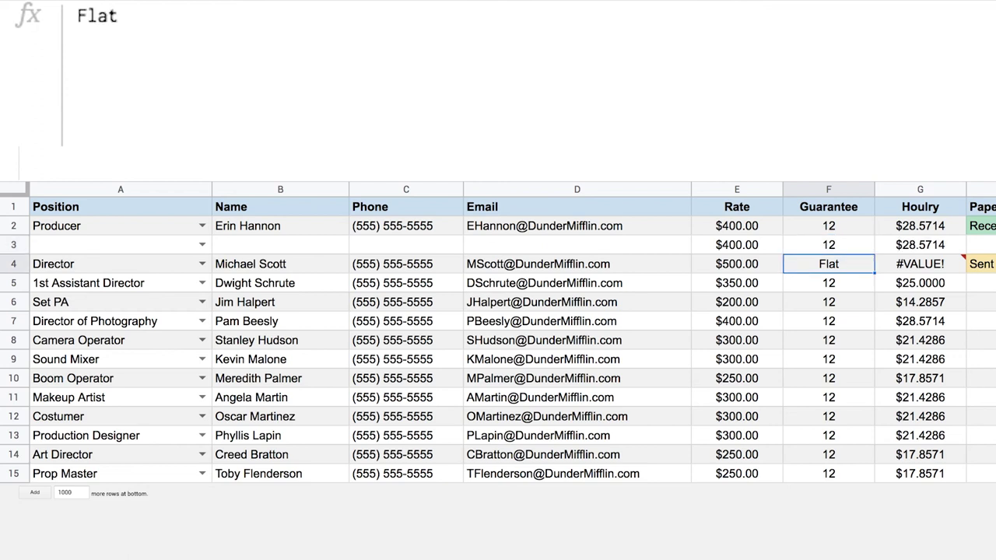
- Test blanks by clearing and restoring F3, then clear E3 and retype 400
left_click(919, 245)
left_click(828, 244)
key("Delete")
key("ctrl+z")
left_click(737, 244)
key("Delete")
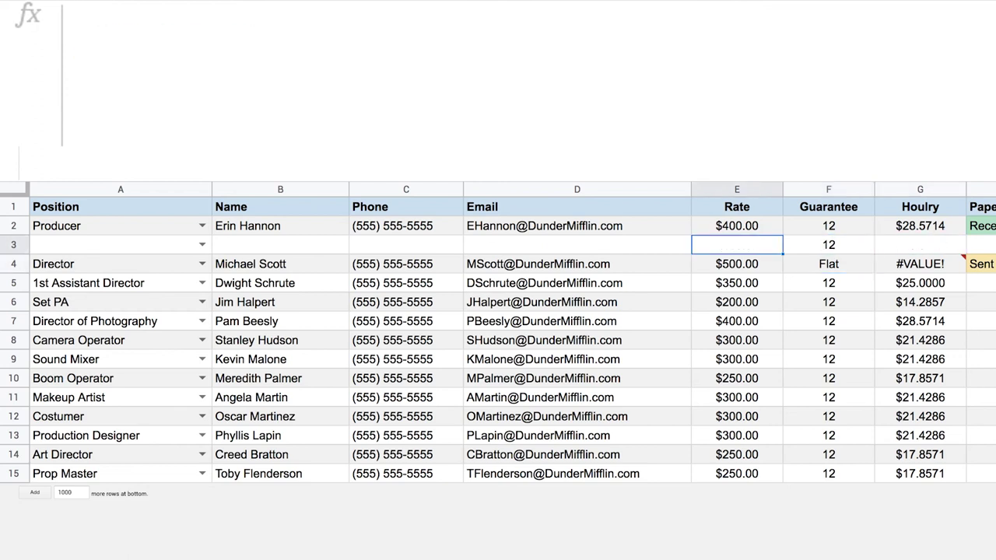
type("400")
left_click(919, 244)
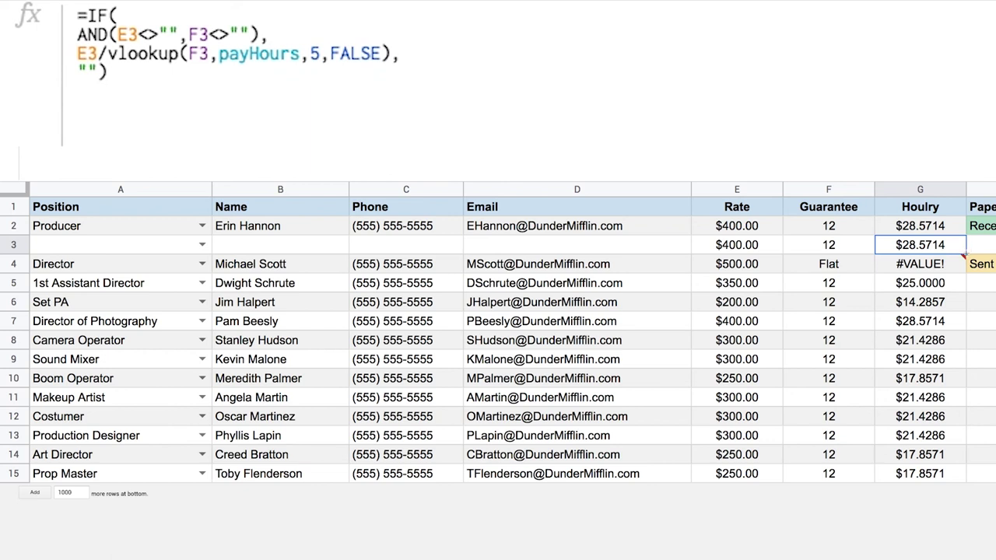
- Fill G3's Hourly formula down to G15 and inspect the Director row's #VALUE! error
left_click(961, 227, "shift")
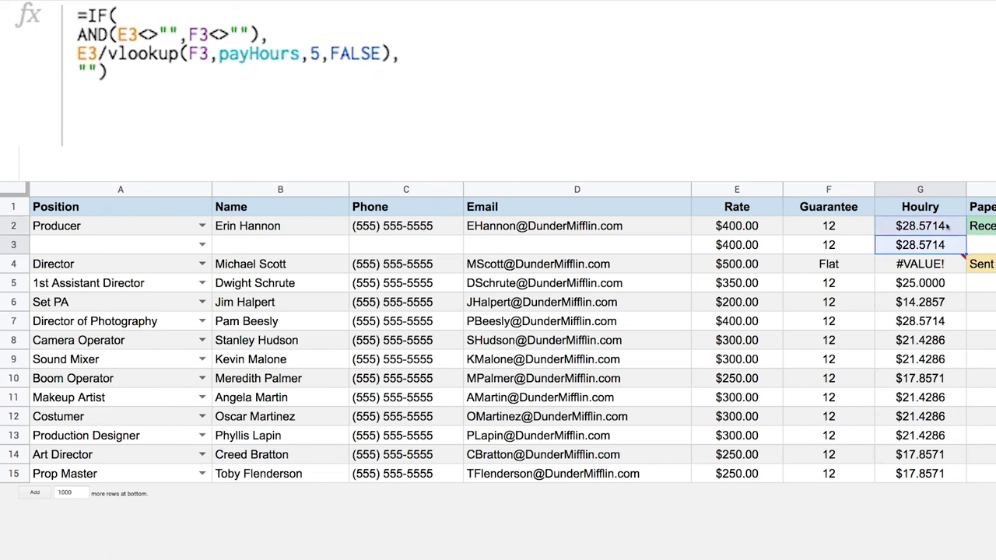
left_click(951, 246)
left_click_drag(965, 253, 938, 486)
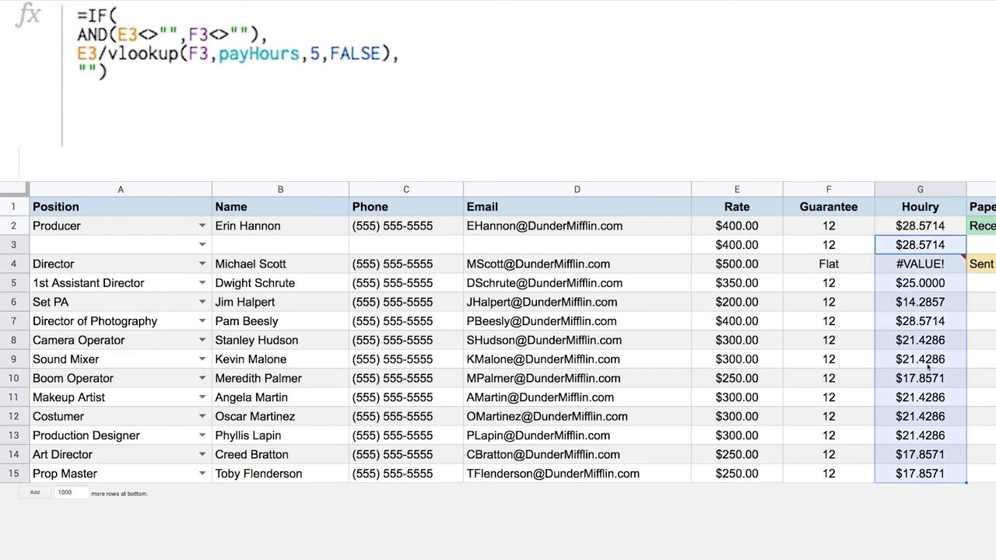
left_click_drag(925, 291, 937, 480)
left_click(922, 269)
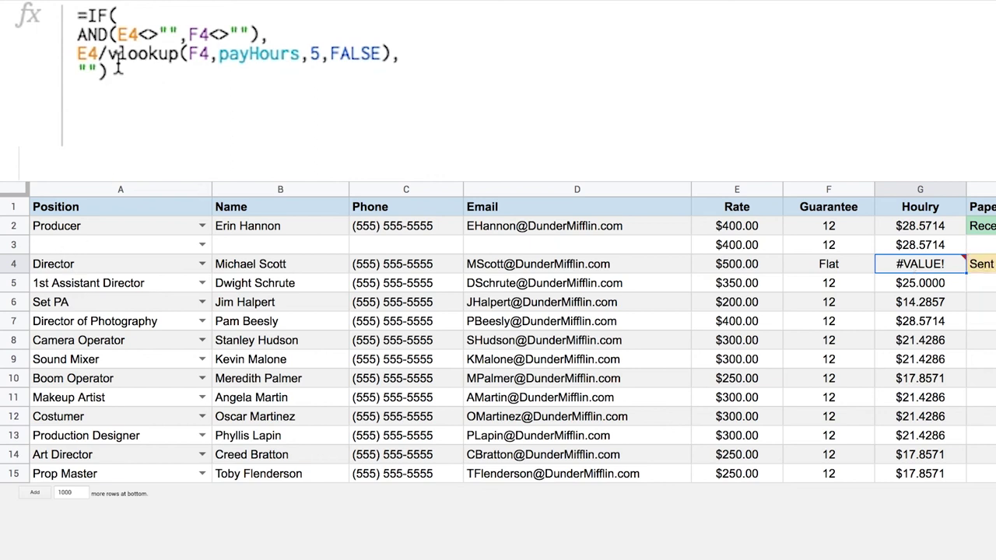
- Add a line break and a new outer IF( before G4's existing IF
left_click(87, 16)
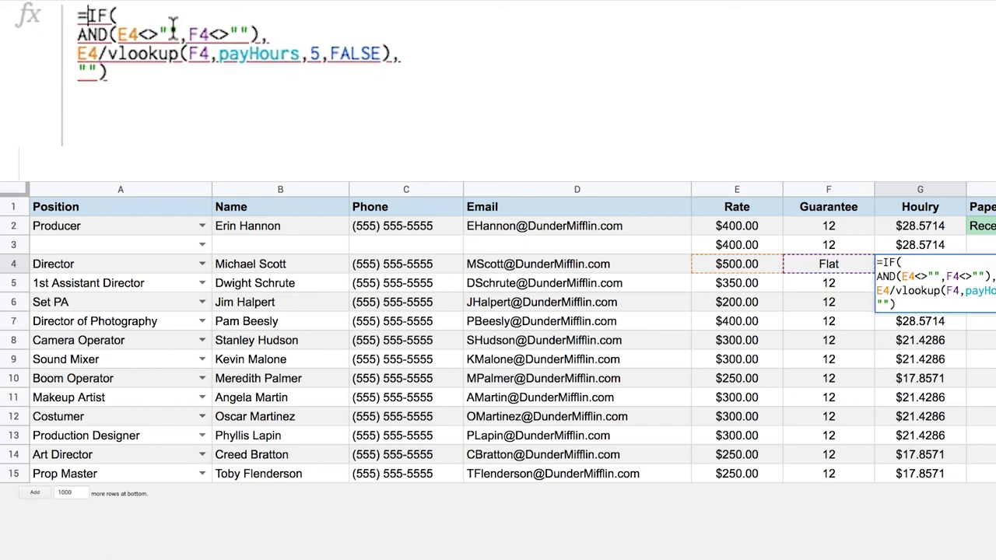
key("ctrl+Return")
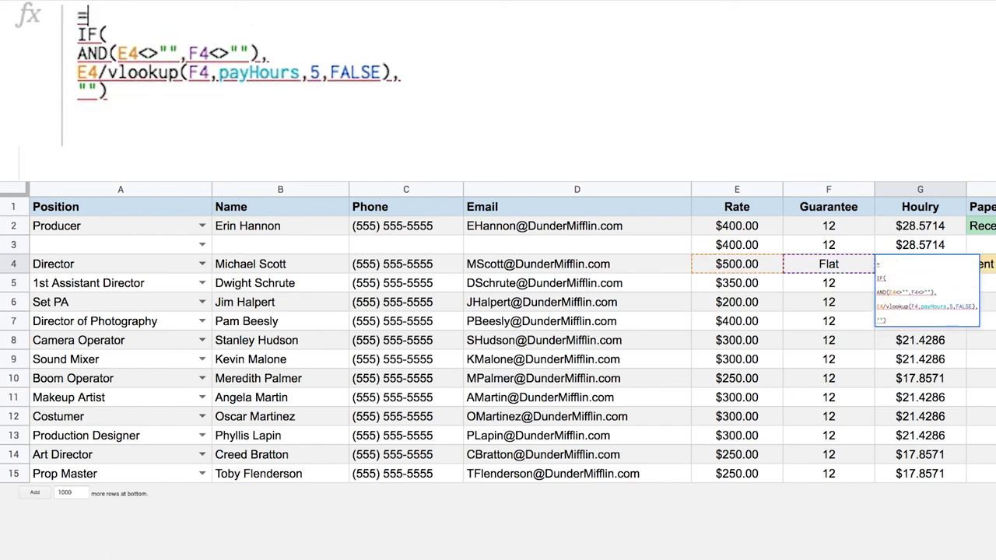
type("IF(")
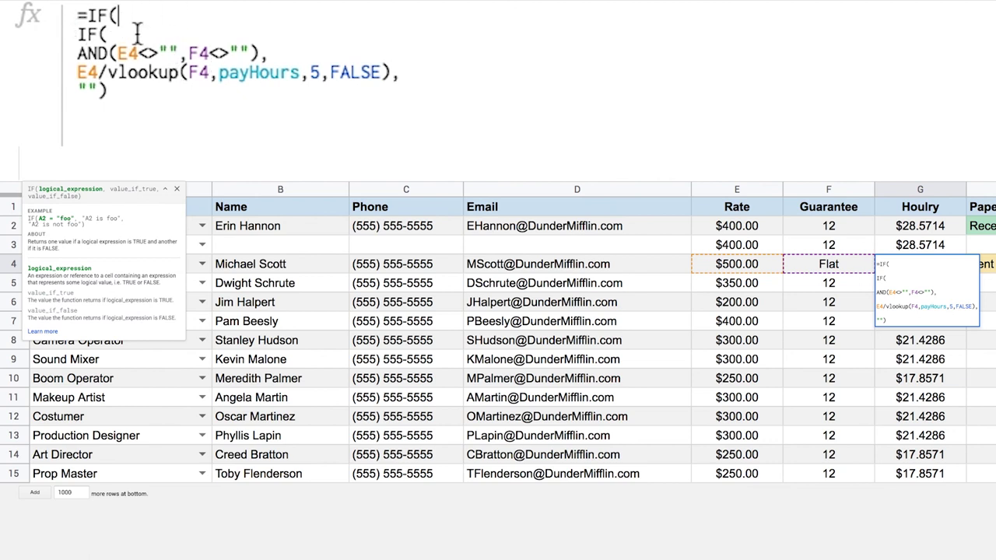
left_click_drag(77, 34, 192, 97)
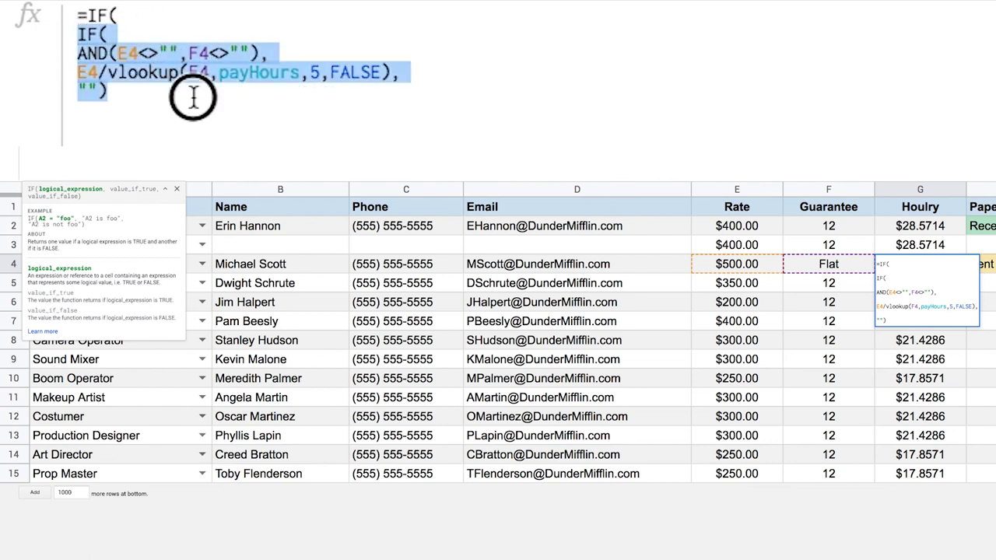
left_click(123, 19)
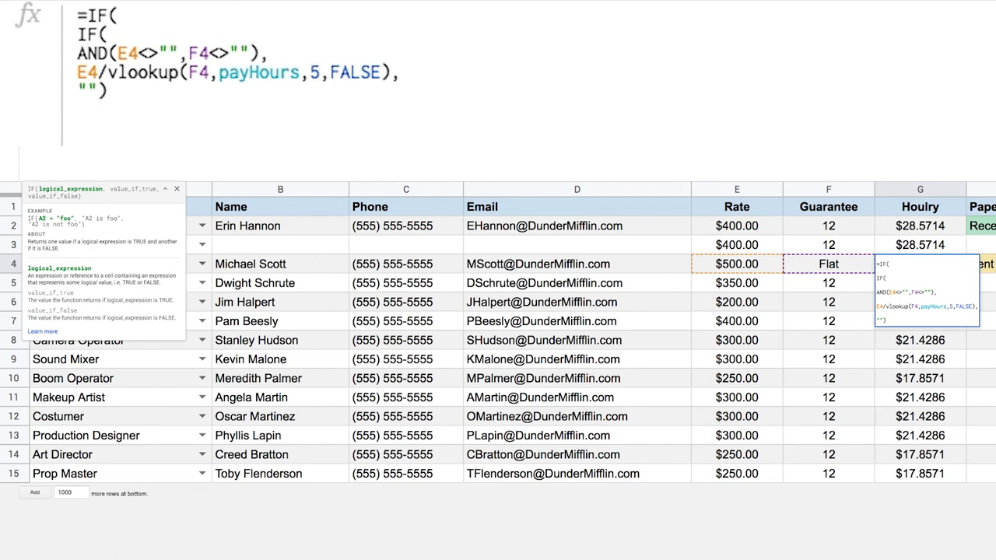
- Turn the outer function into IFERROR, close it with a "" fallback and commit
left_click(115, 15)
key("BackSpace")
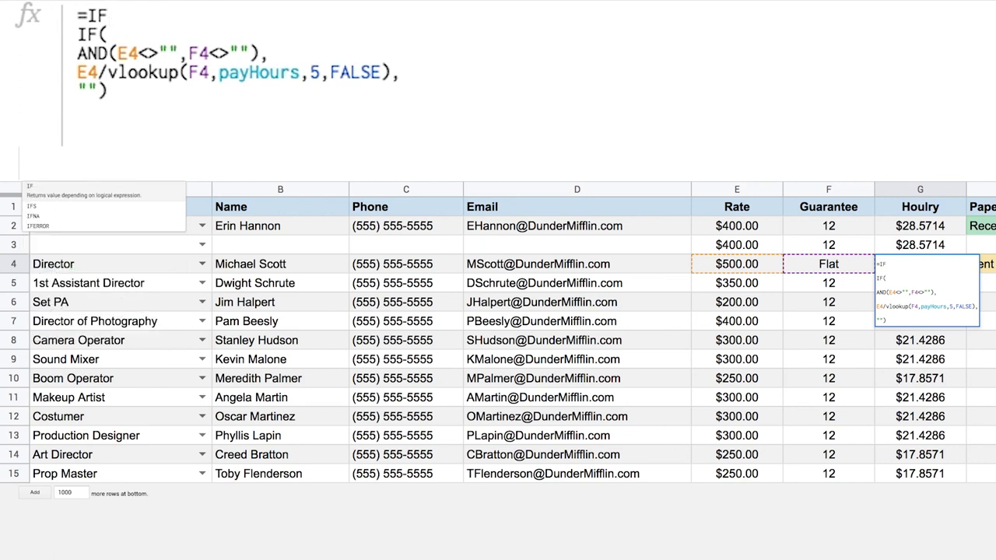
left_click(62, 224)
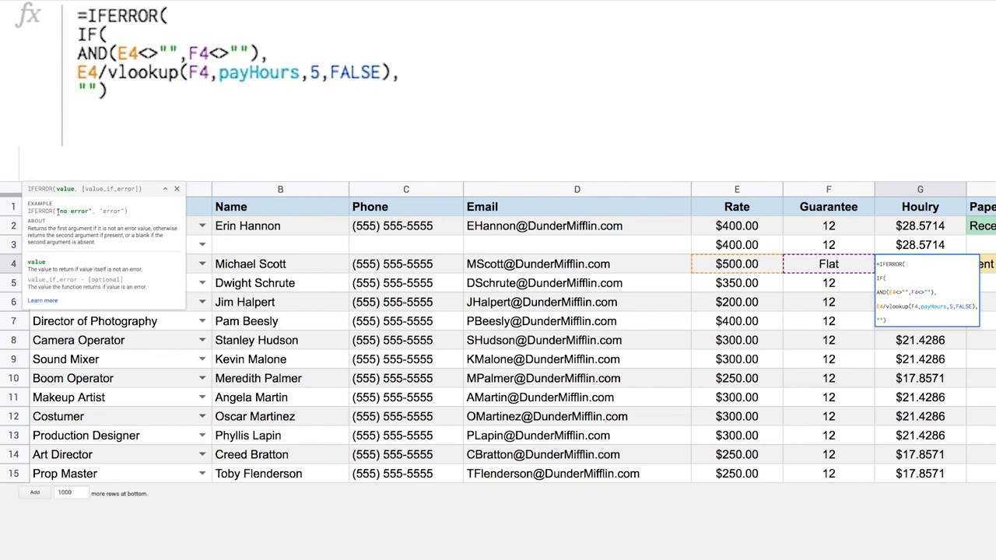
left_click_drag(59, 211, 123, 211)
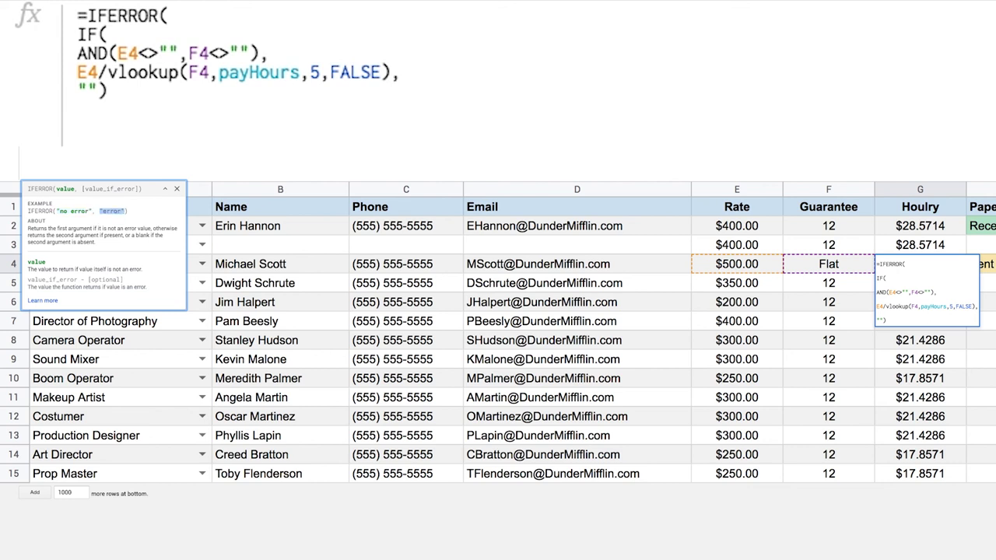
left_click(169, 15)
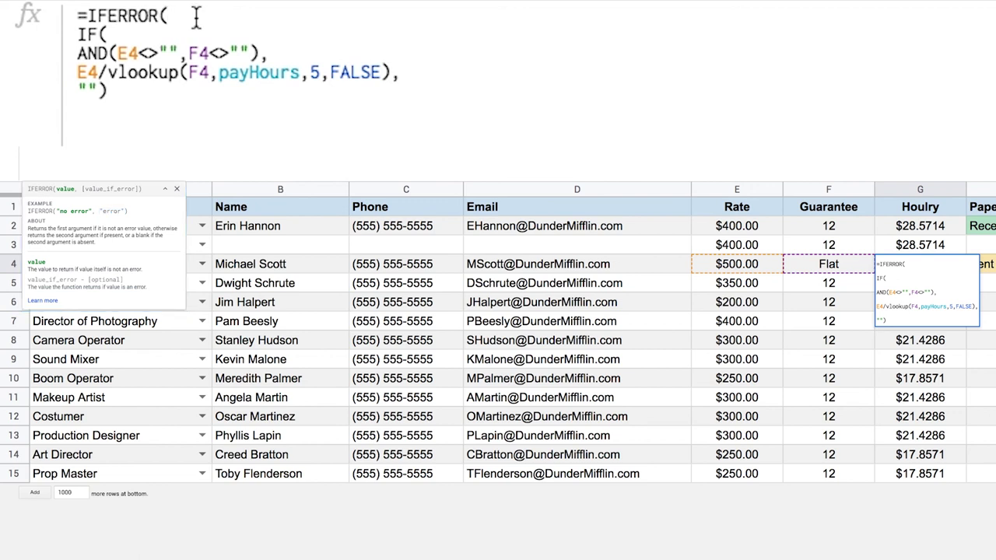
left_click_drag(78, 35, 297, 93)
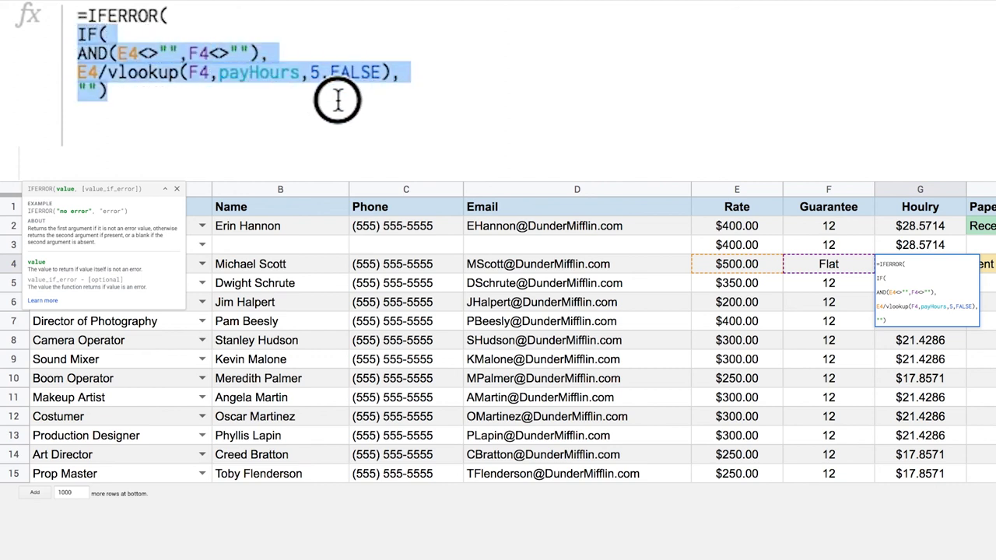
left_click(140, 95)
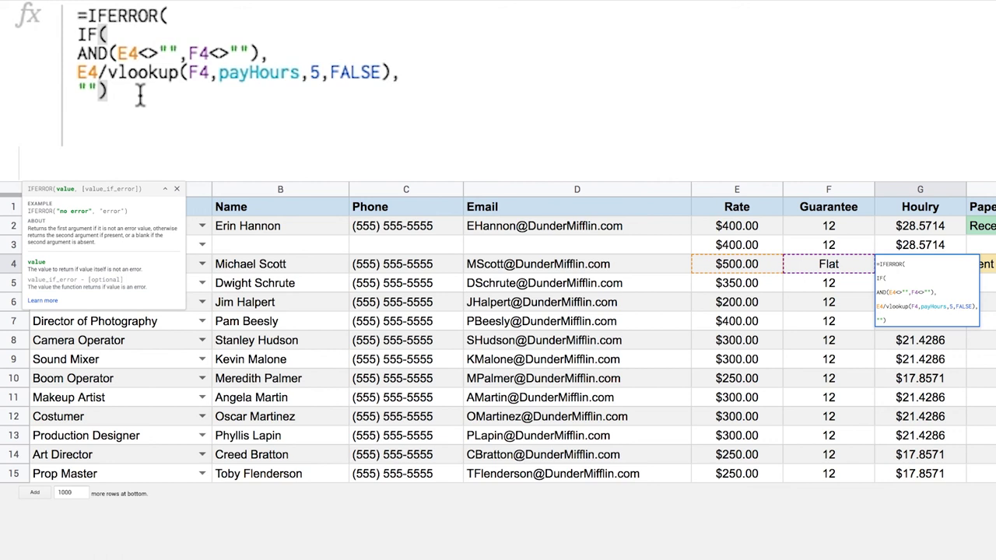
type(",")
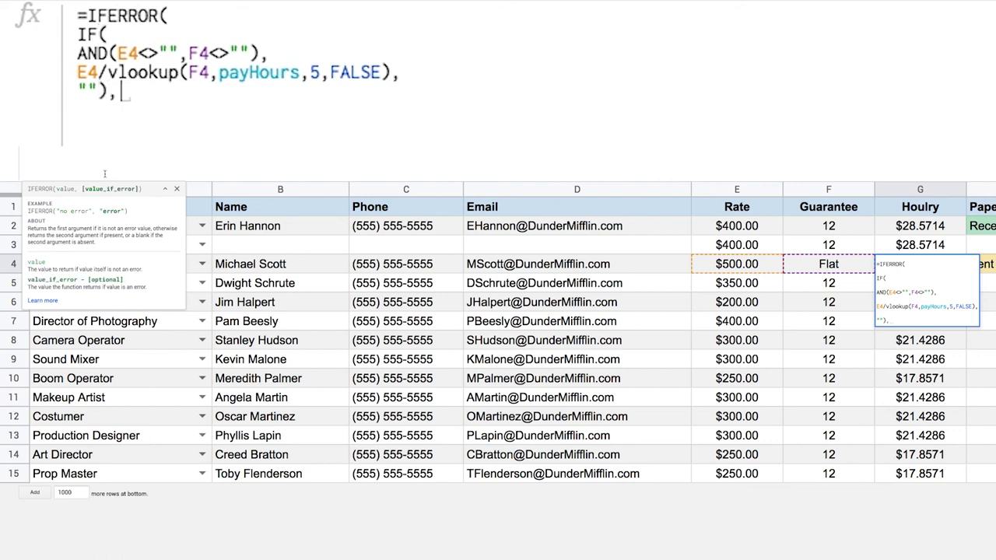
type("\"\"")
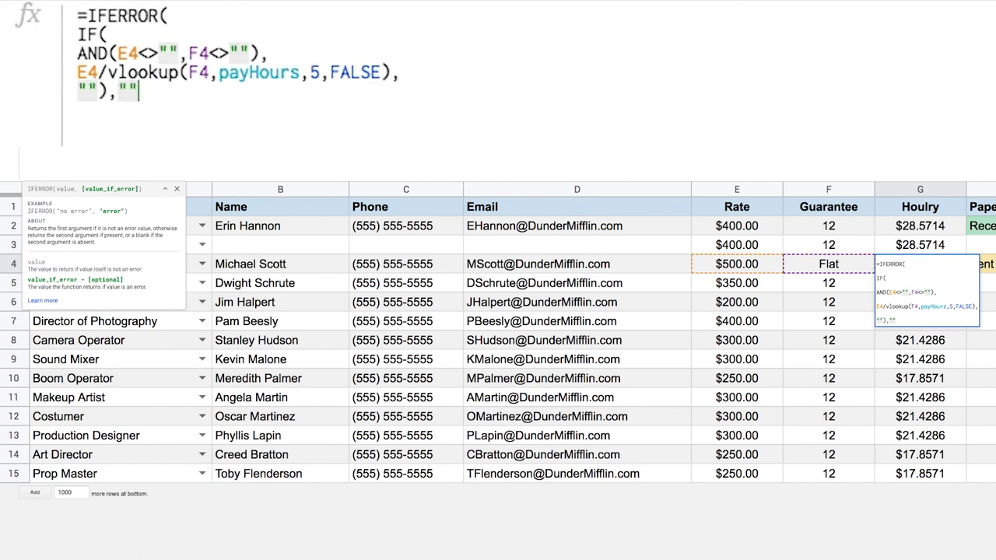
type(")")
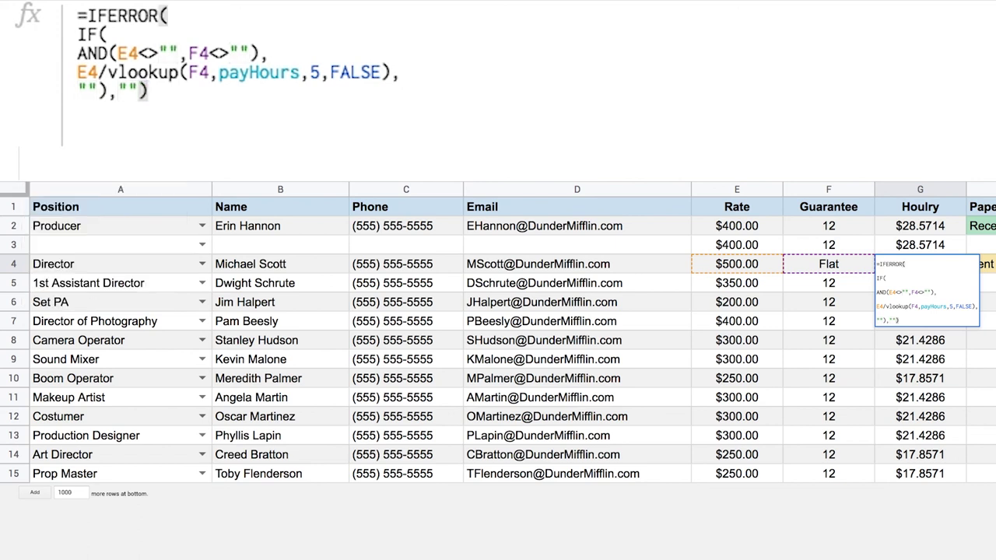
key("Return")
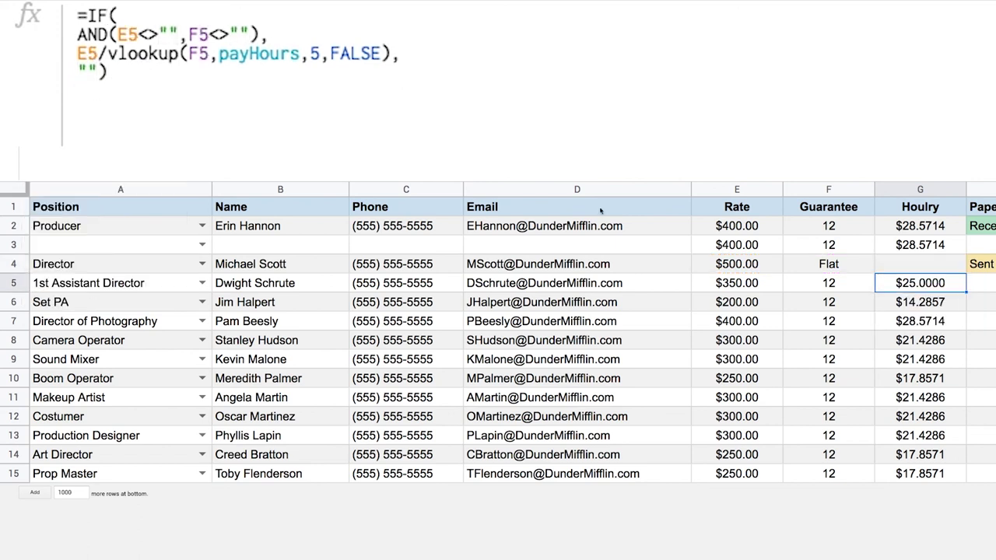
- Remove the trailing "" argument from G4's IFERROR formula and commit it
left_click(941, 266)
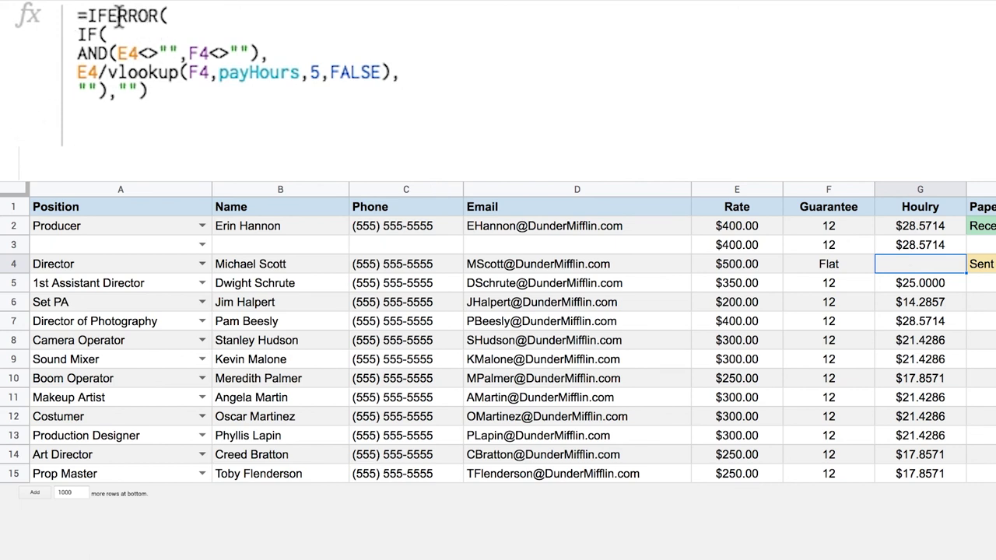
left_click(89, 30)
left_click_drag(88, 20, 155, 33)
left_click(149, 90)
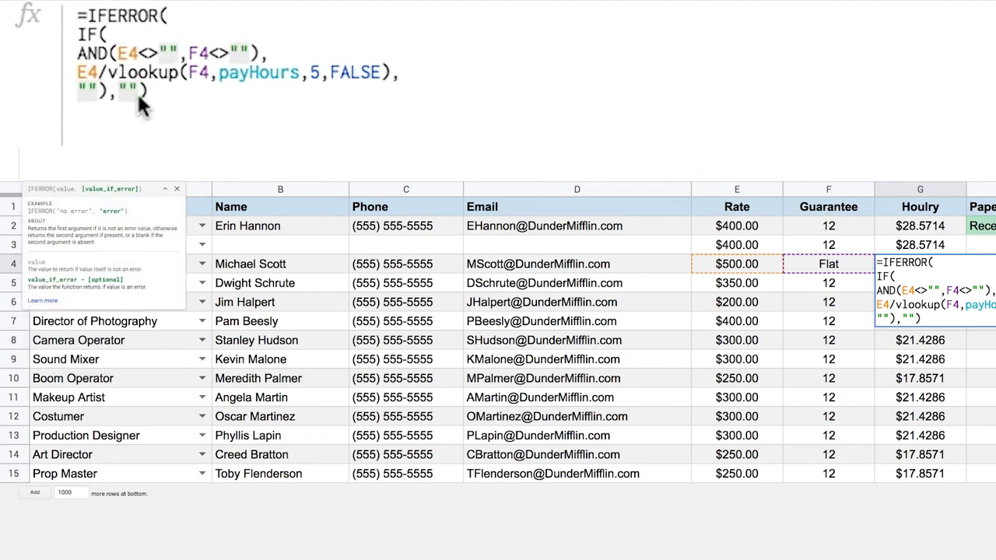
key("BackSpace")
key("BackSpace")
key("BackSpace")
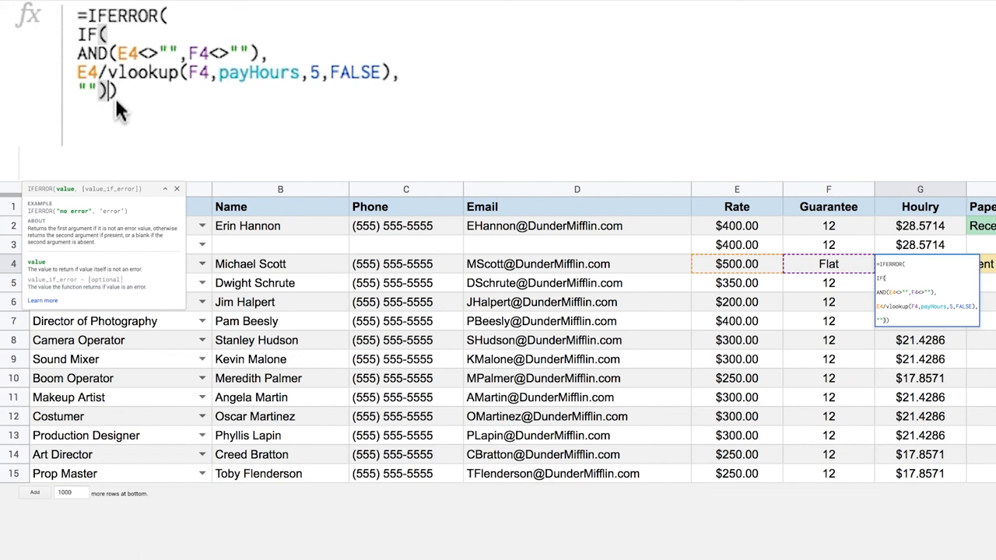
key("Return")
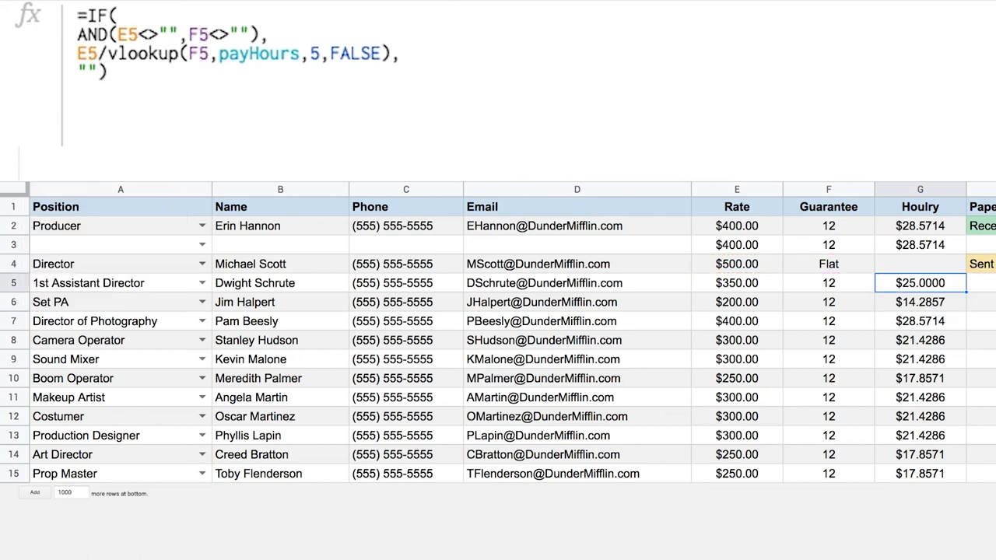
left_click(892, 262)
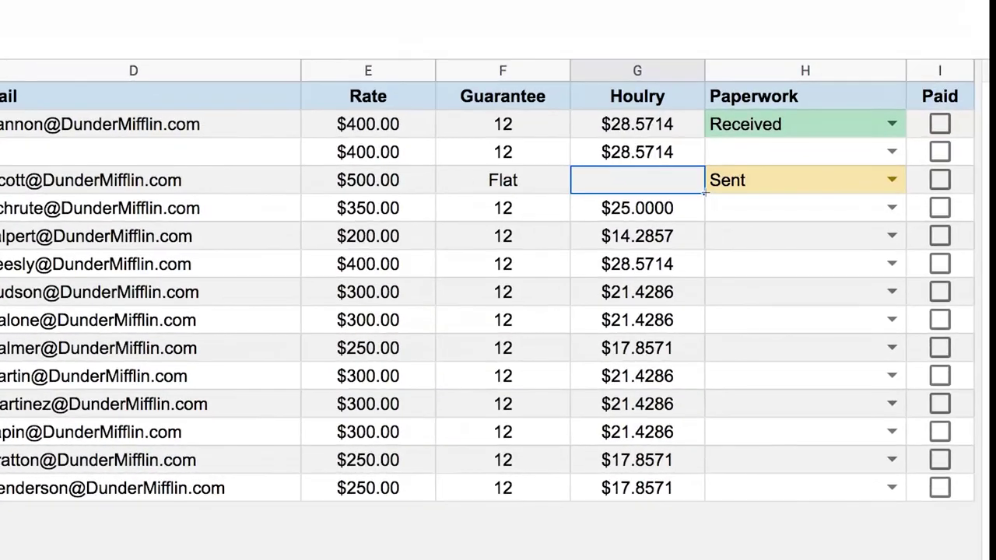
- Fill G4's IFERROR Hourly formula down to G16 and up to G2
left_click_drag(705, 193, 695, 495)
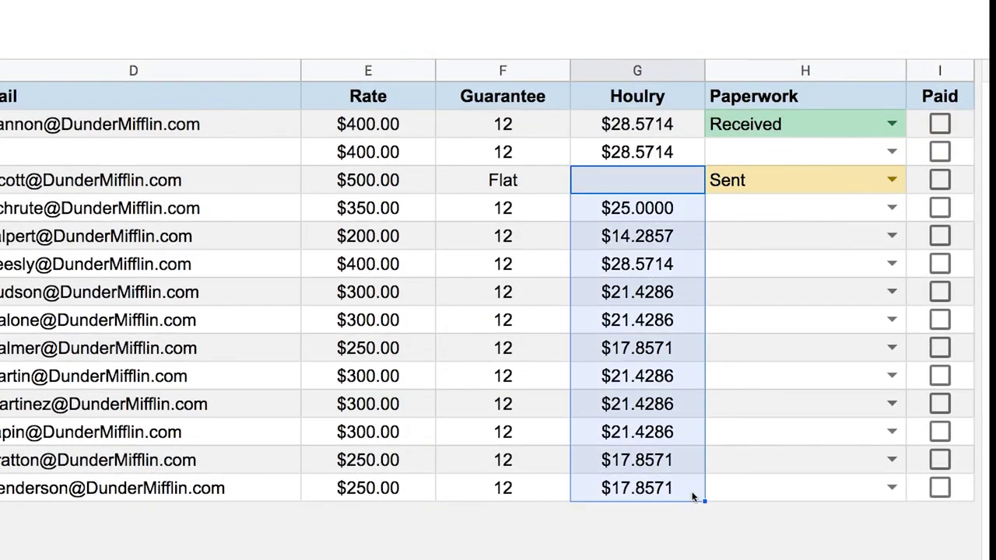
left_click(695, 189)
left_click_drag(704, 191, 607, 127)
left_click(646, 124)
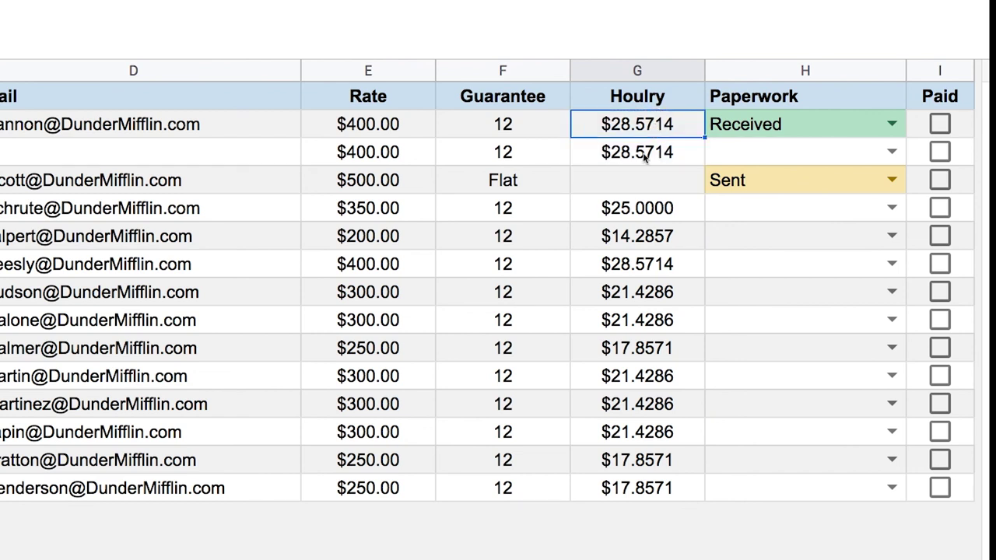
- Clear row 3's guarantee and rate, then enter a guarantee of 12 in F3
left_click(527, 185)
left_click(448, 152)
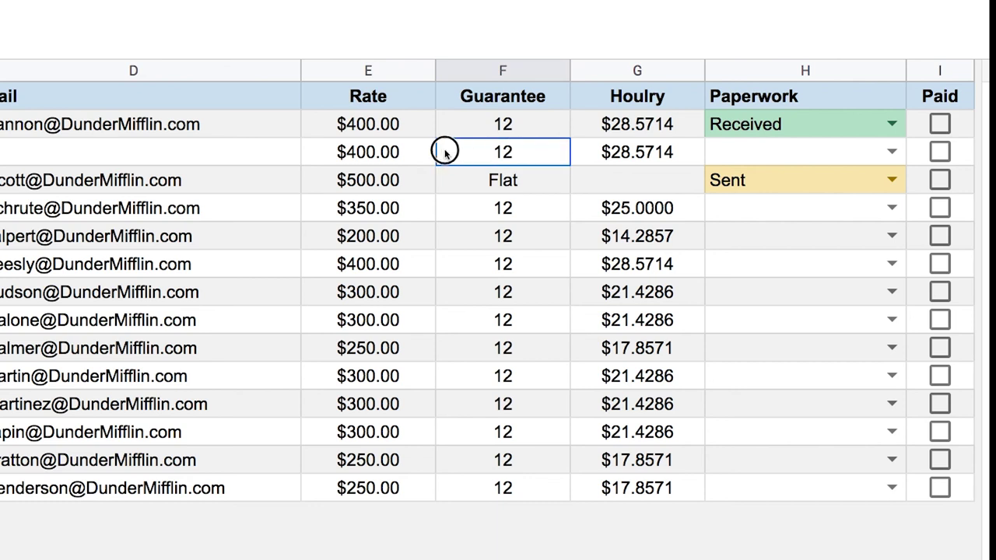
key("Delete")
left_click(397, 154)
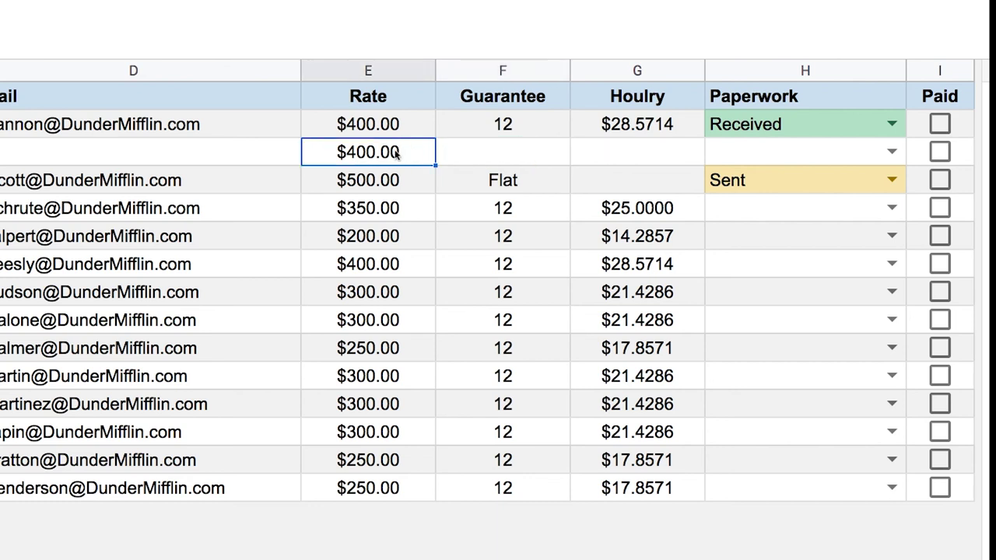
key("Delete")
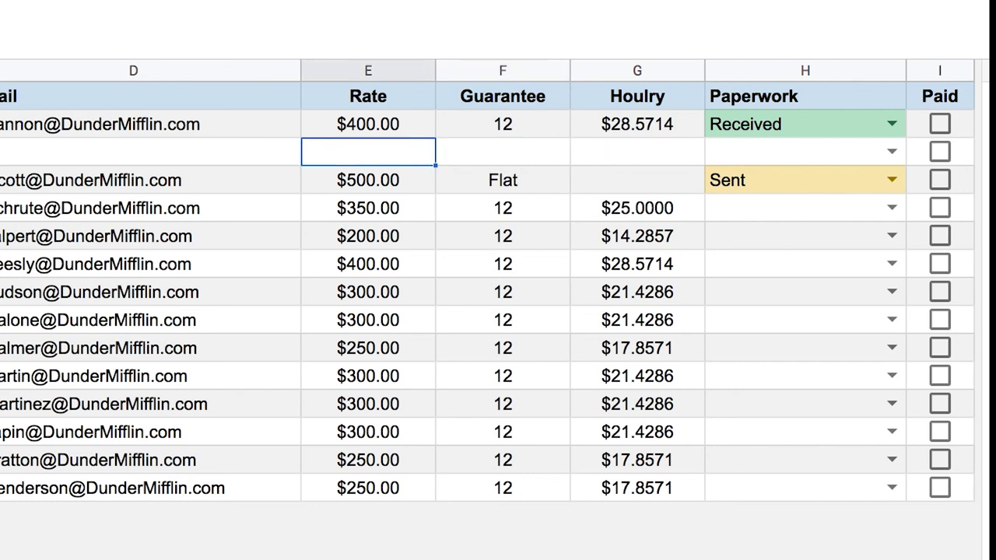
key("Right")
type("12")
key("Return")
key("Up")
key("Left")
key("Left")
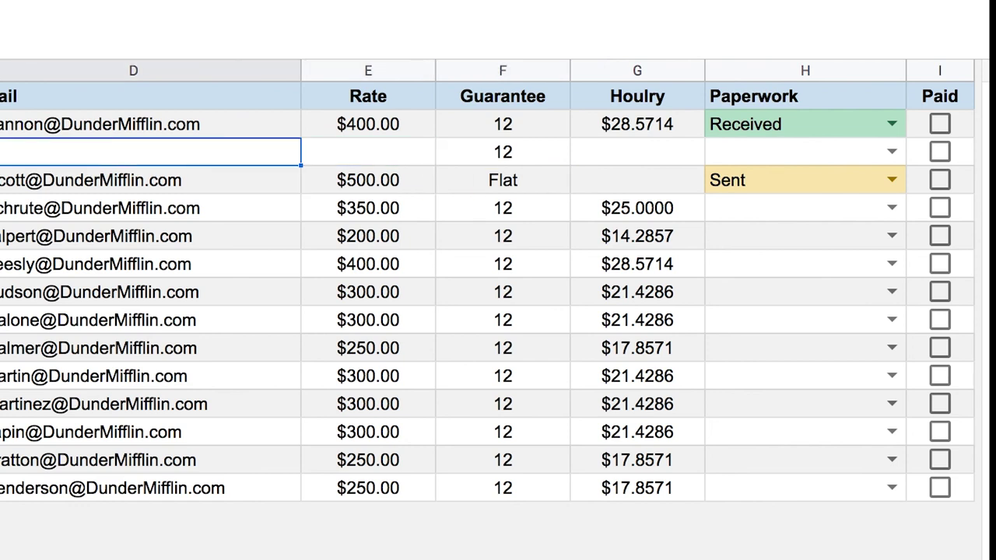